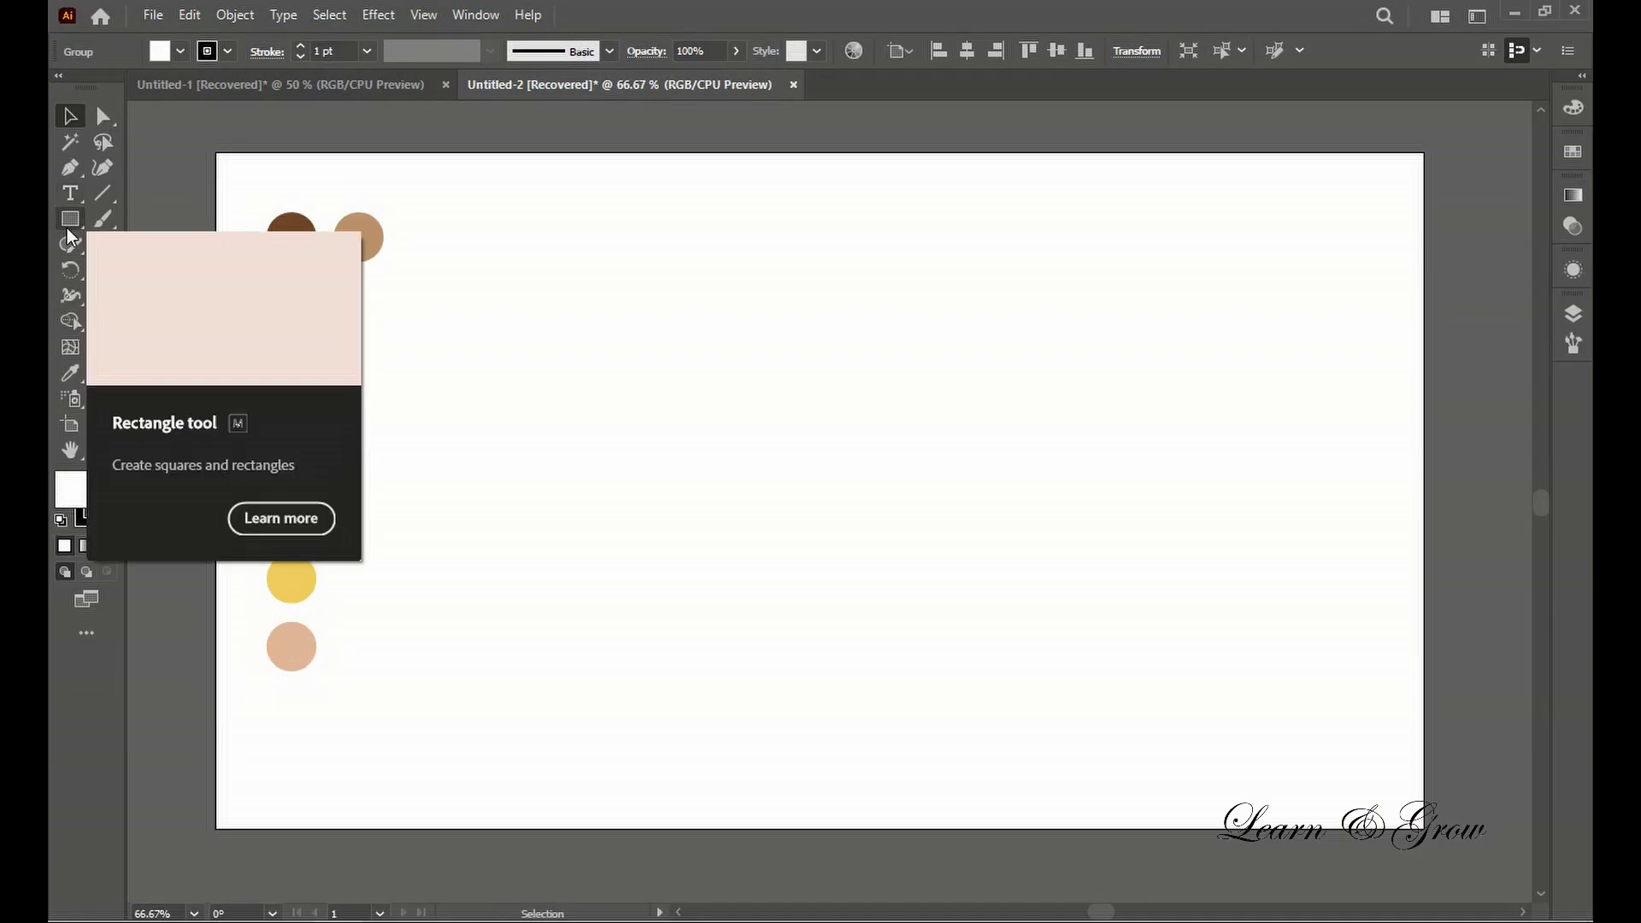
Step: Open the Rectangle tool flyout in the toolbar to choose a basic shape
click(68, 224)
Step: Draw a tall ellipse mid-artboard and pull its side anchors down into an egg shape
click(193, 273)
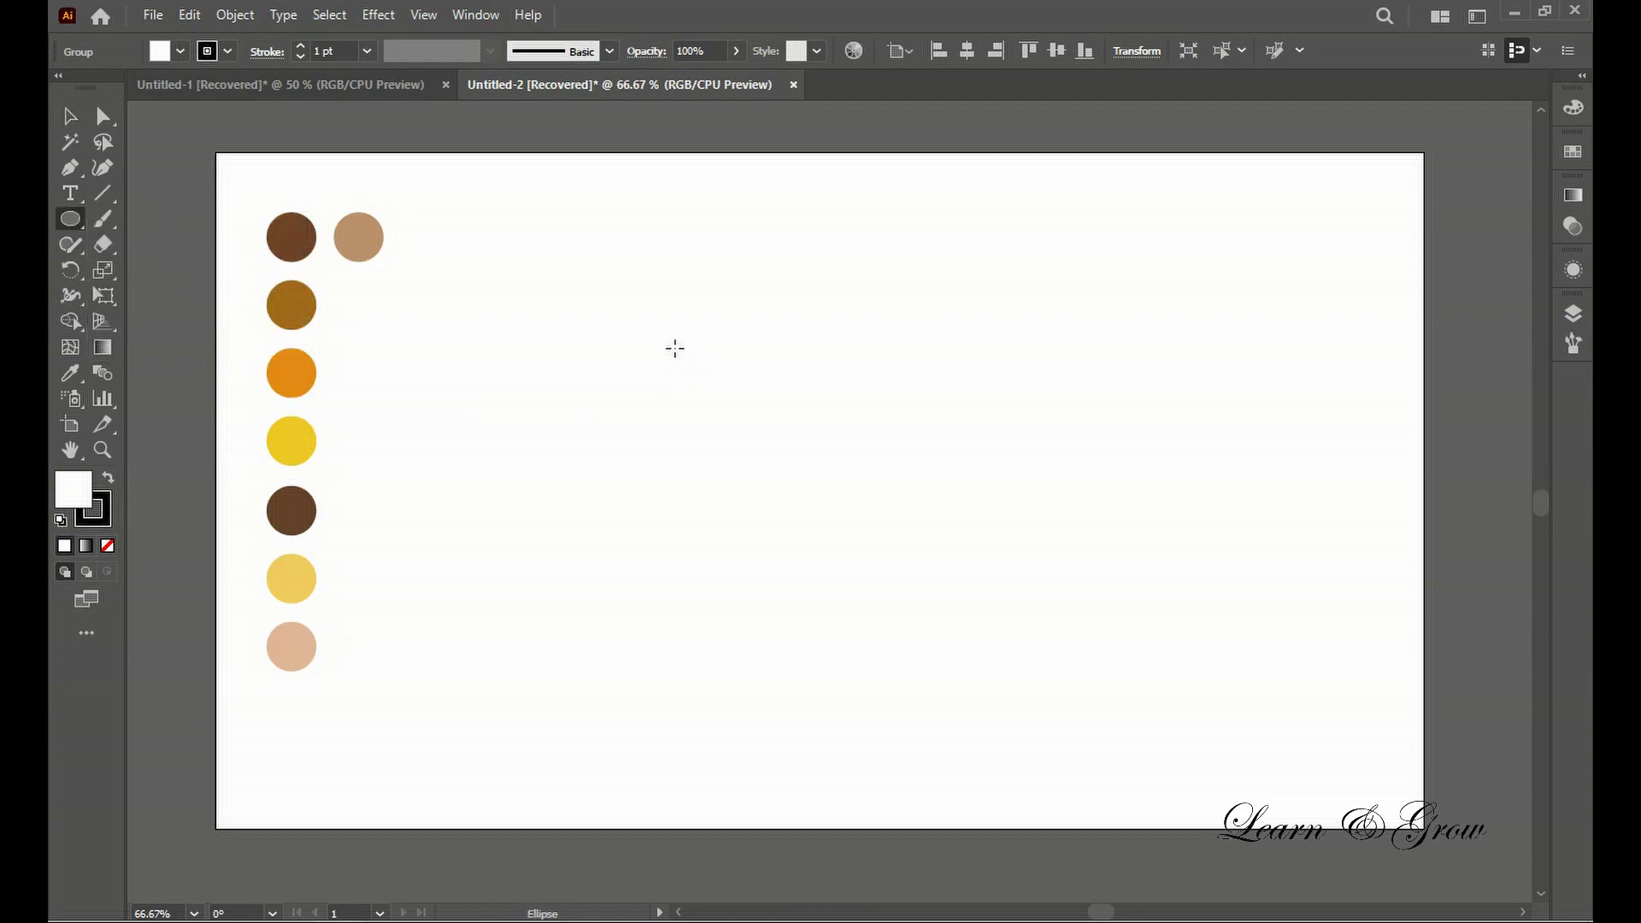
drag(697, 281, 982, 677)
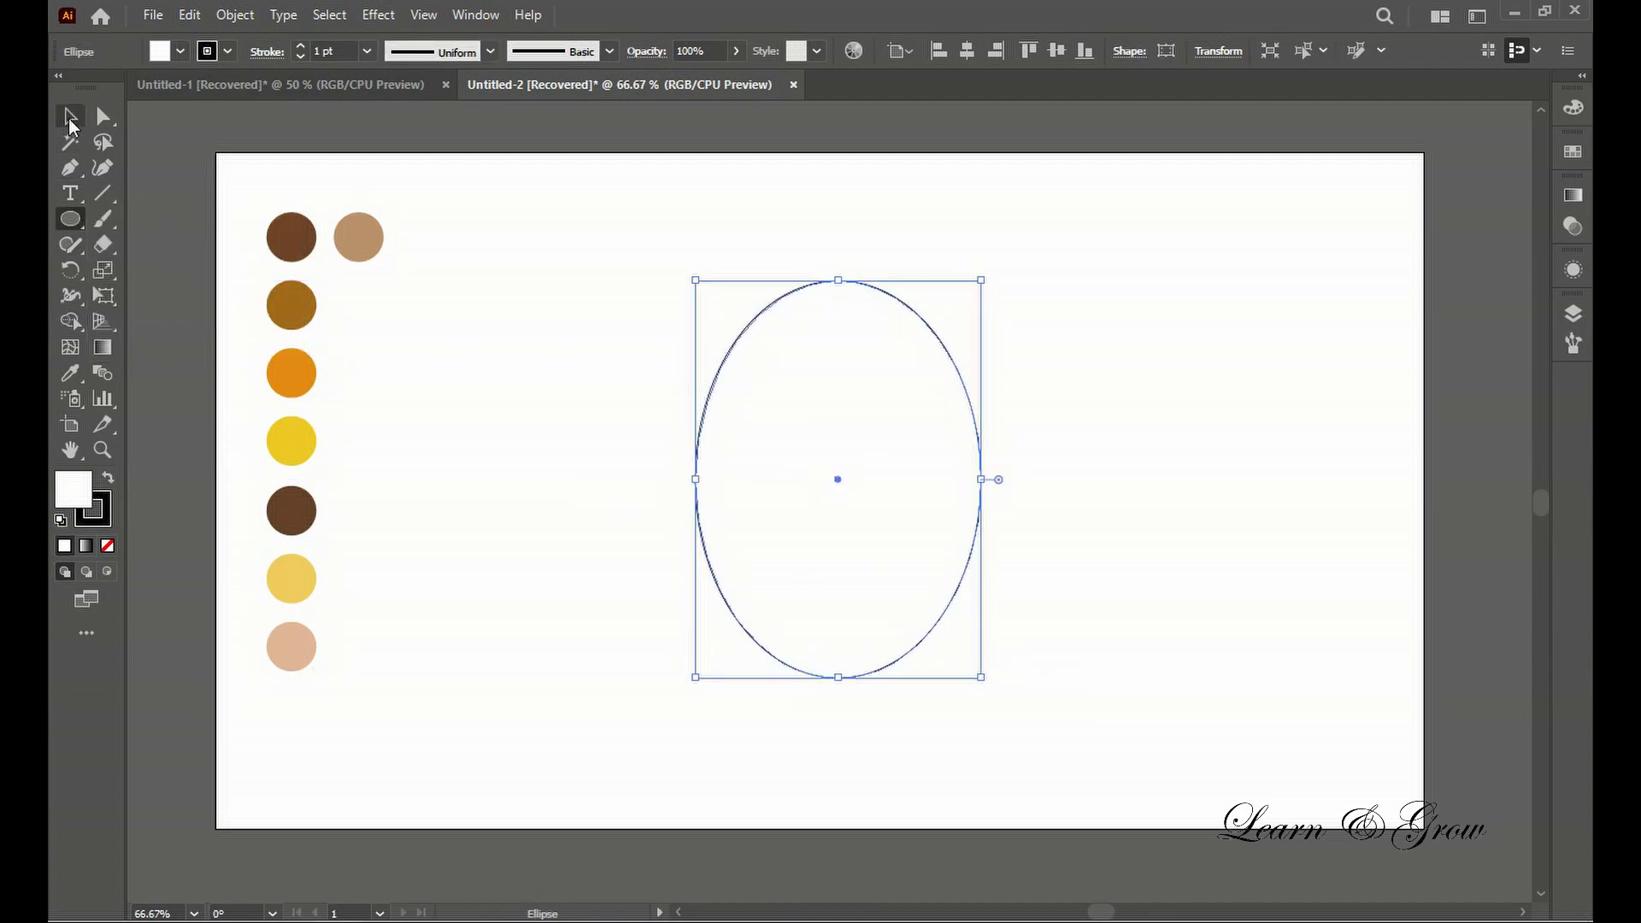
key(a)
click(641, 459)
click(979, 521)
drag(981, 479, 977, 530)
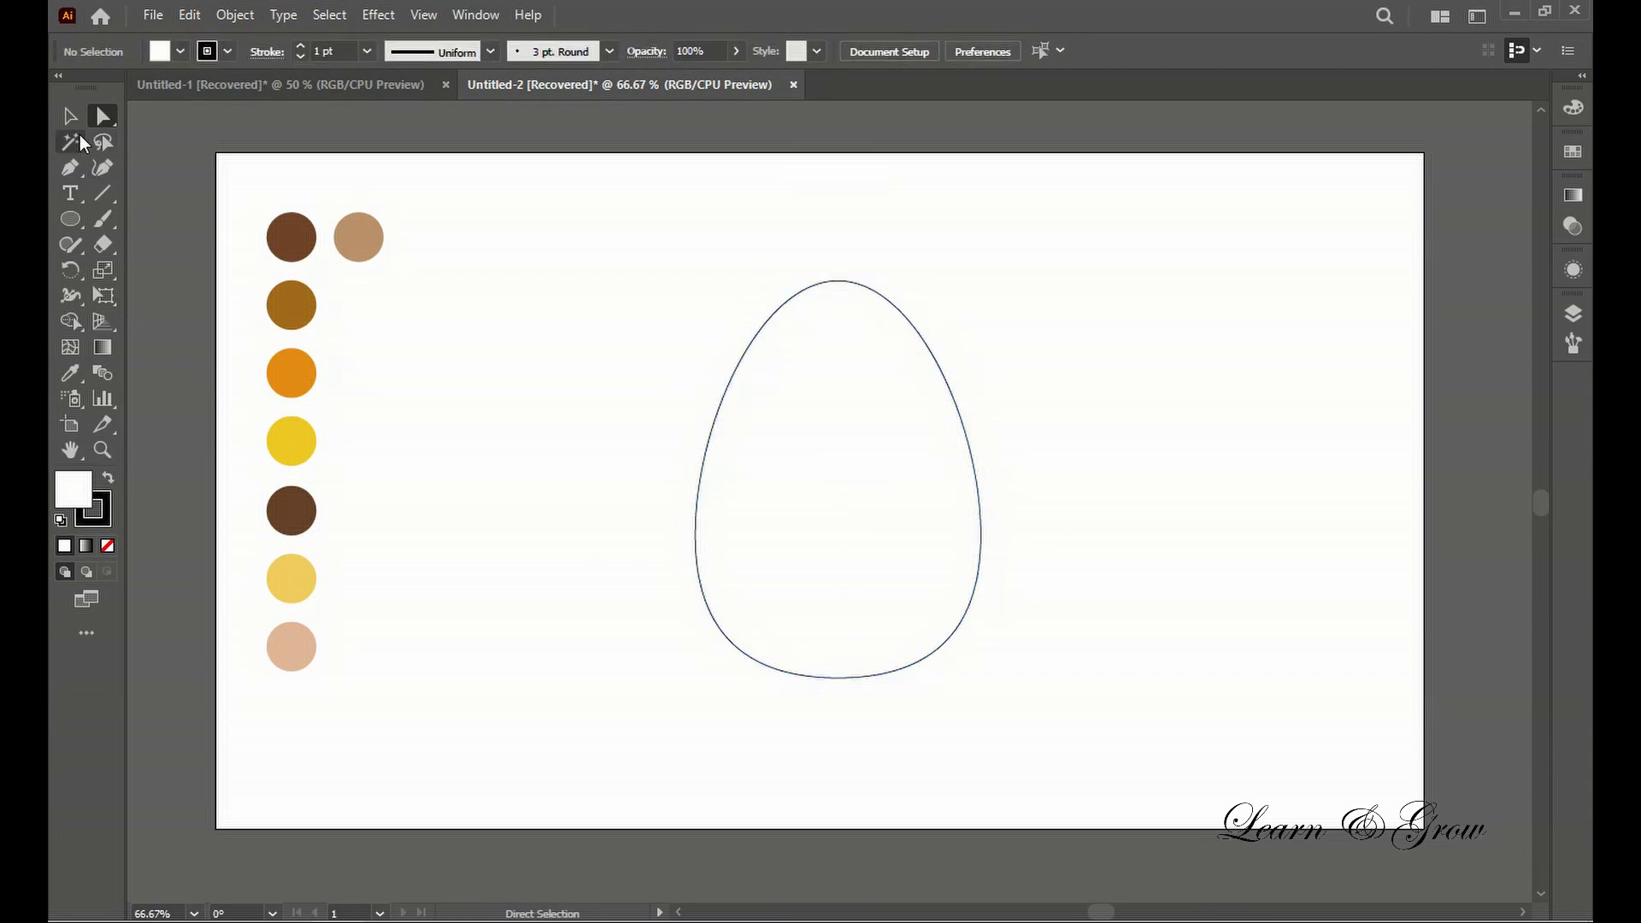
Step: Fill the egg with the dark brown sampled from the colour circles
click(70, 116)
drag(637, 322, 794, 468)
click(70, 372)
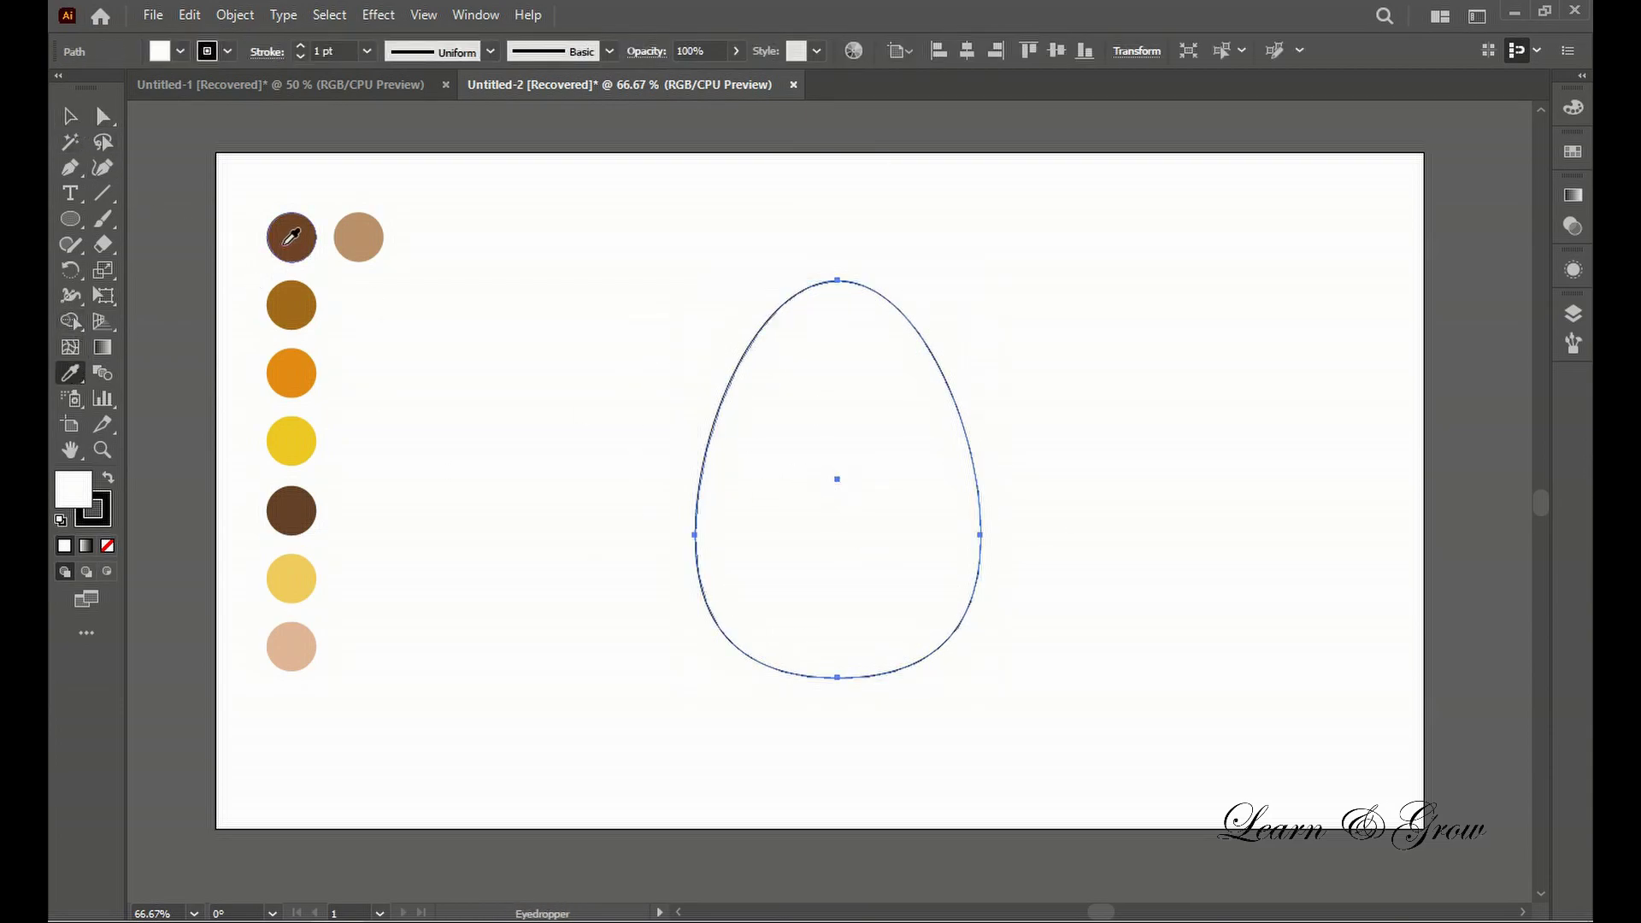
click(291, 237)
click(70, 116)
Step: Apply a gradient fill with a dark brown end stop, moving the white stop to about 71%
click(1572, 194)
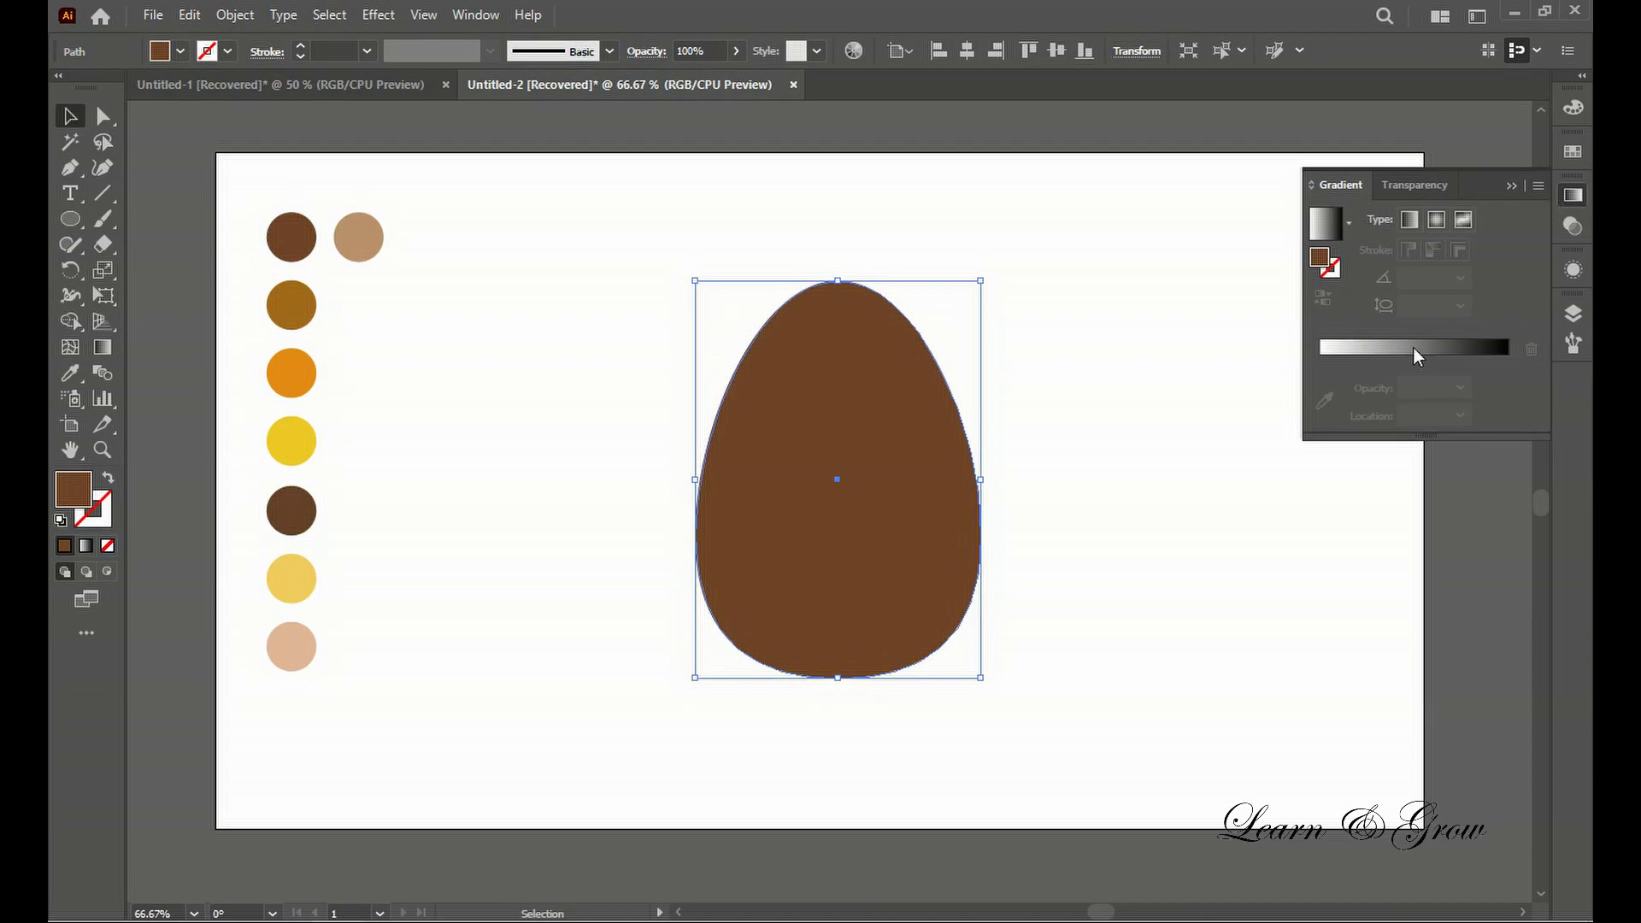
click(1414, 347)
click(1508, 361)
click(1324, 400)
click(290, 237)
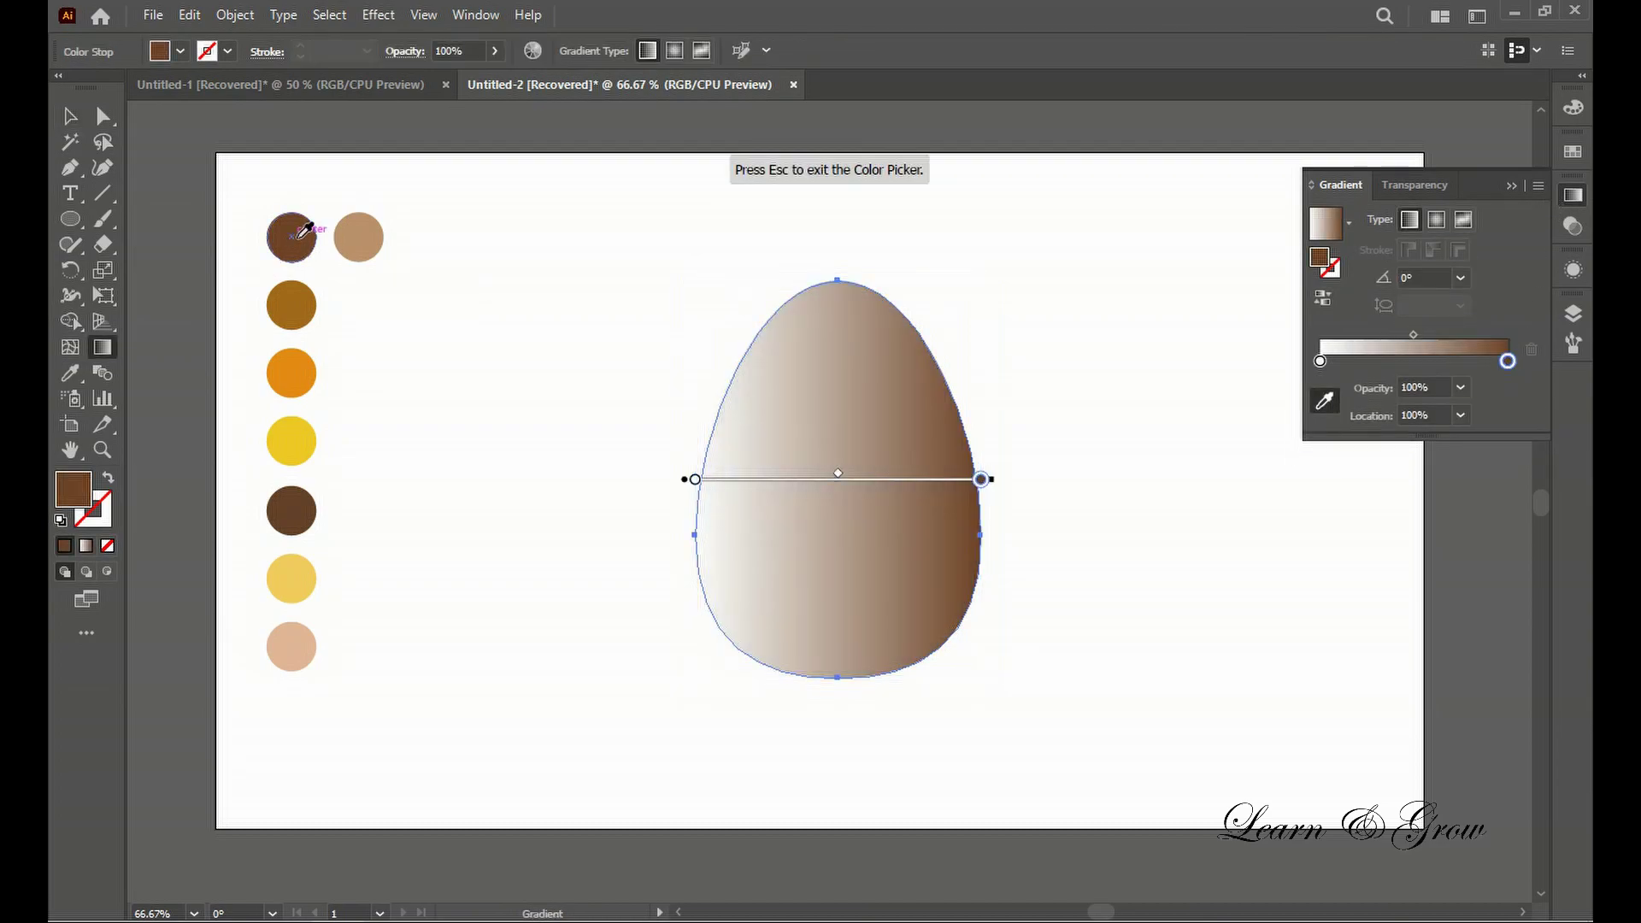
key(Escape)
drag(1320, 361, 1453, 360)
Step: Add gradient stops coloured ochre, orange and yellow from the colour circles
click(1440, 362)
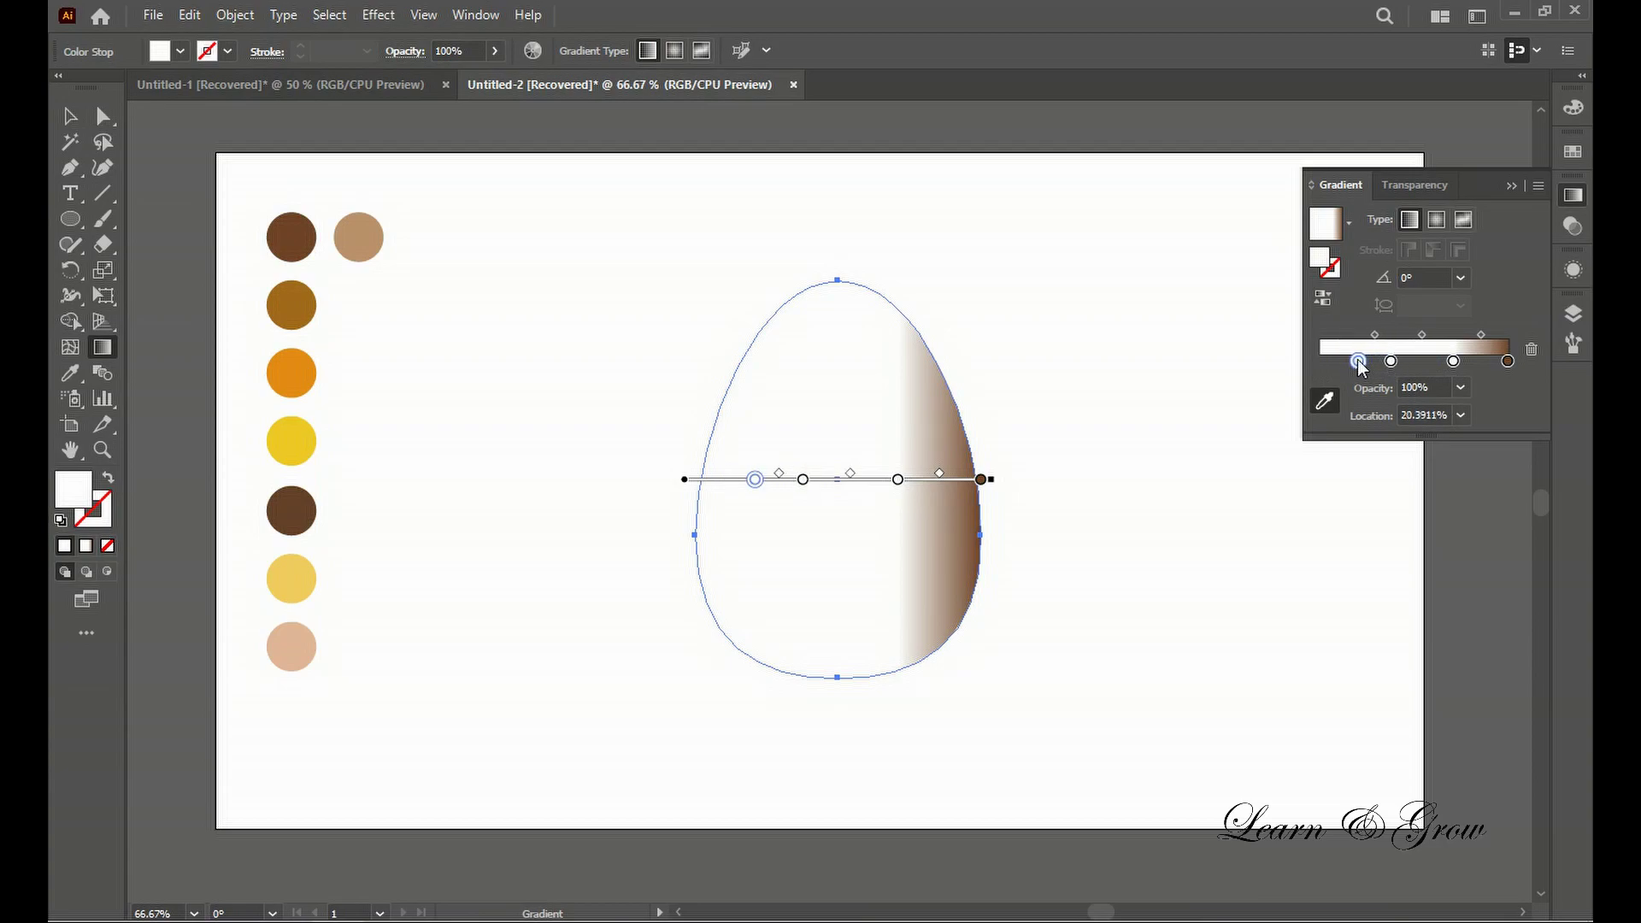
click(1452, 361)
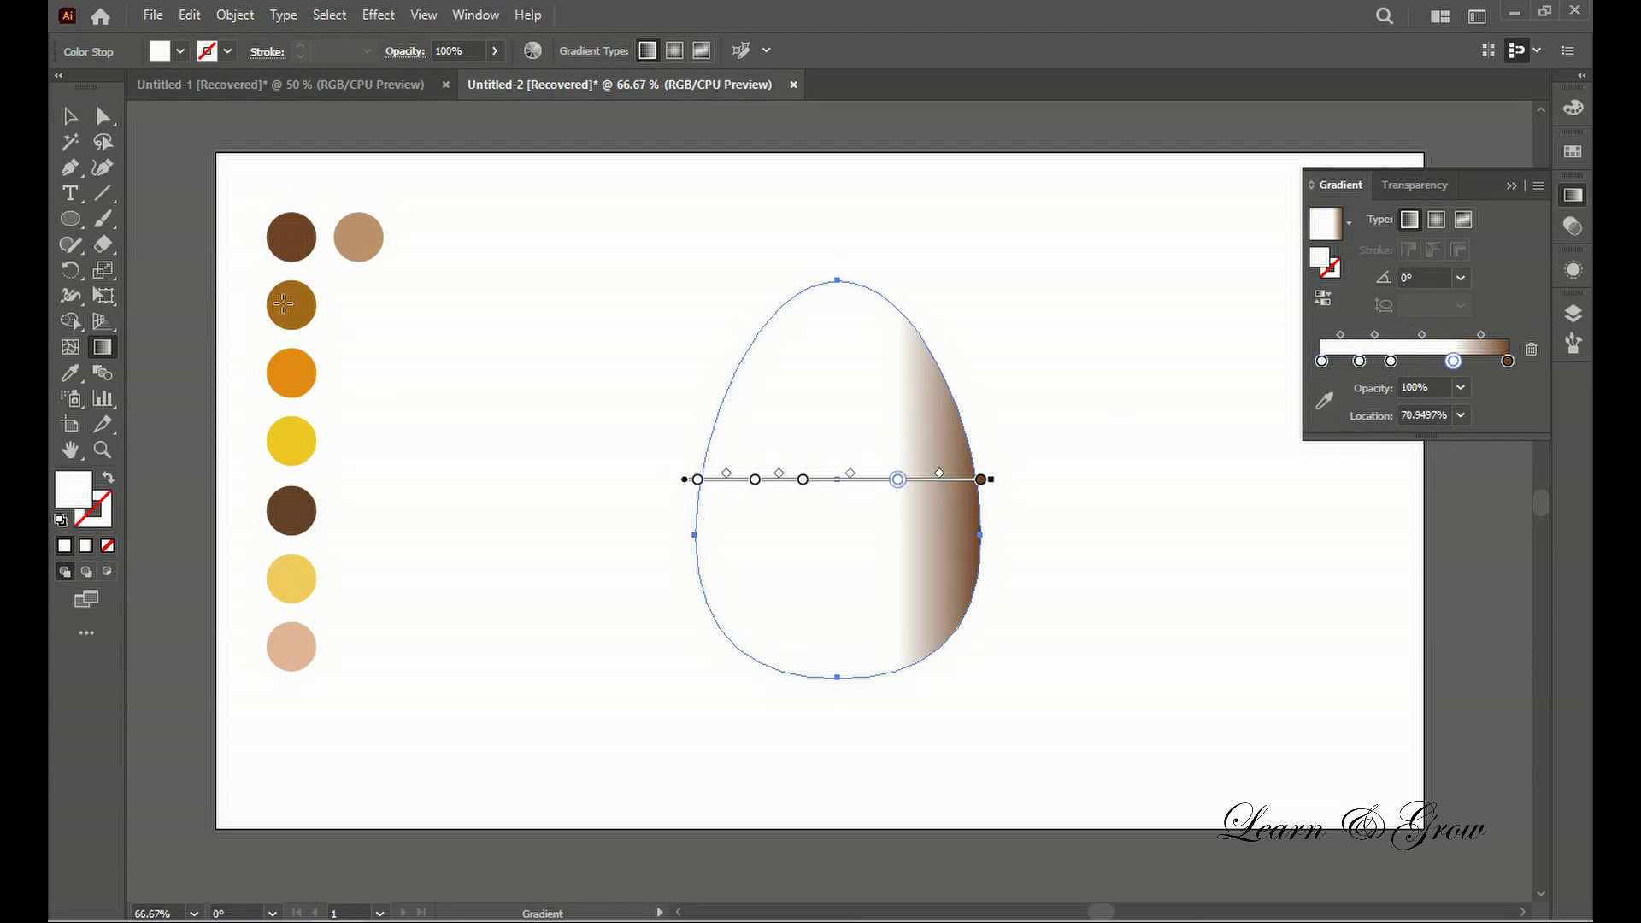
click(1324, 400)
click(291, 305)
click(1391, 361)
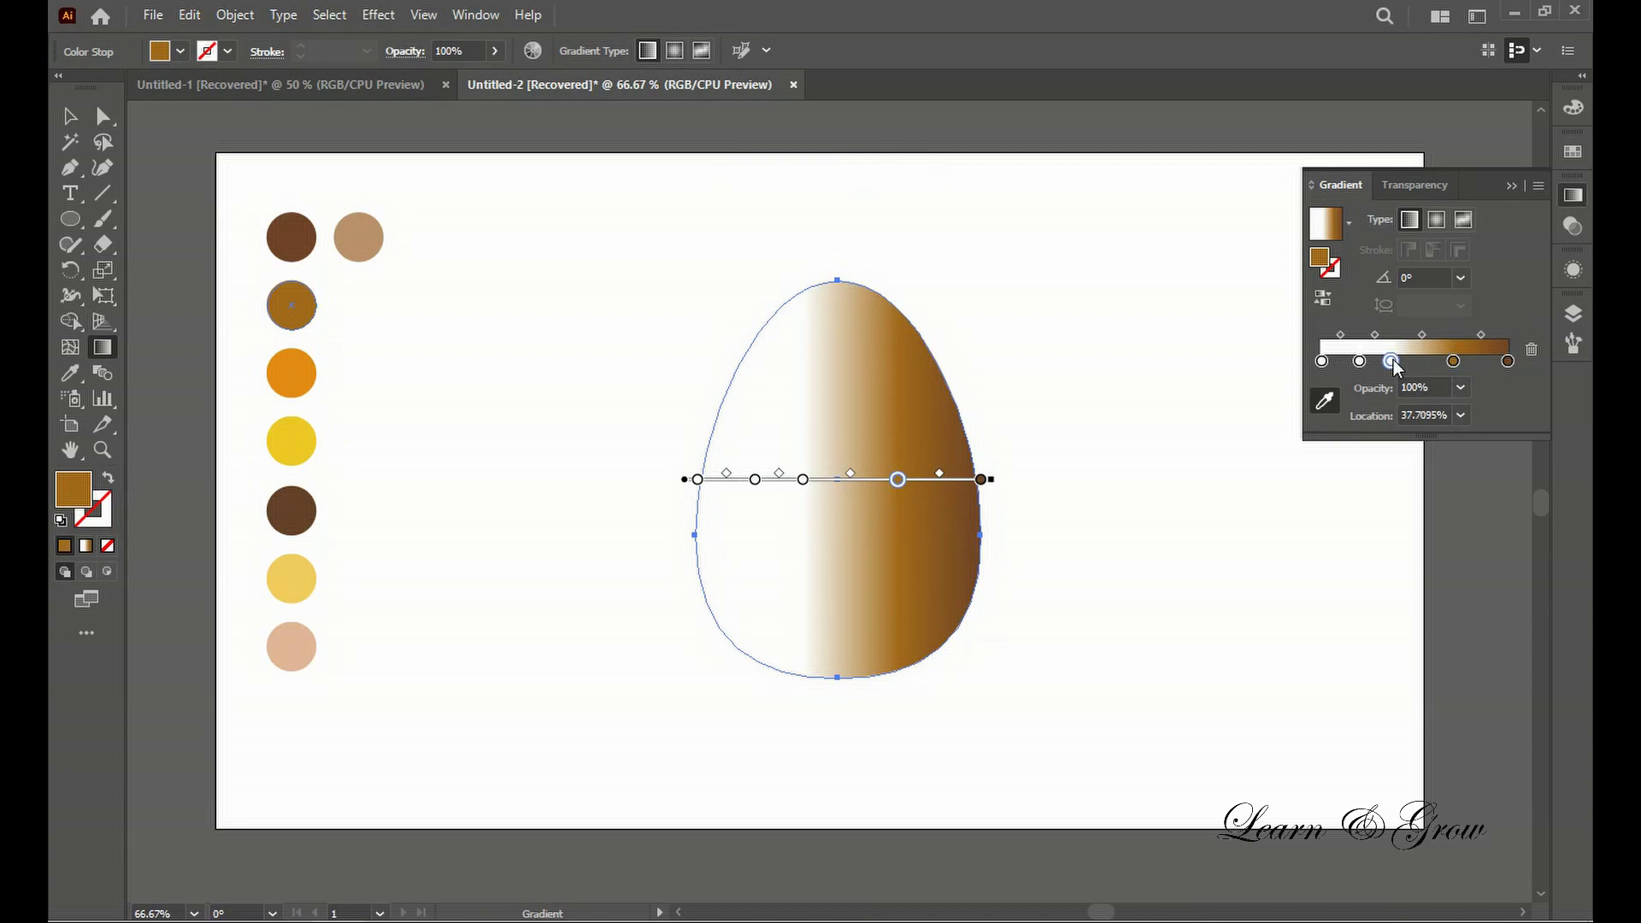
click(292, 374)
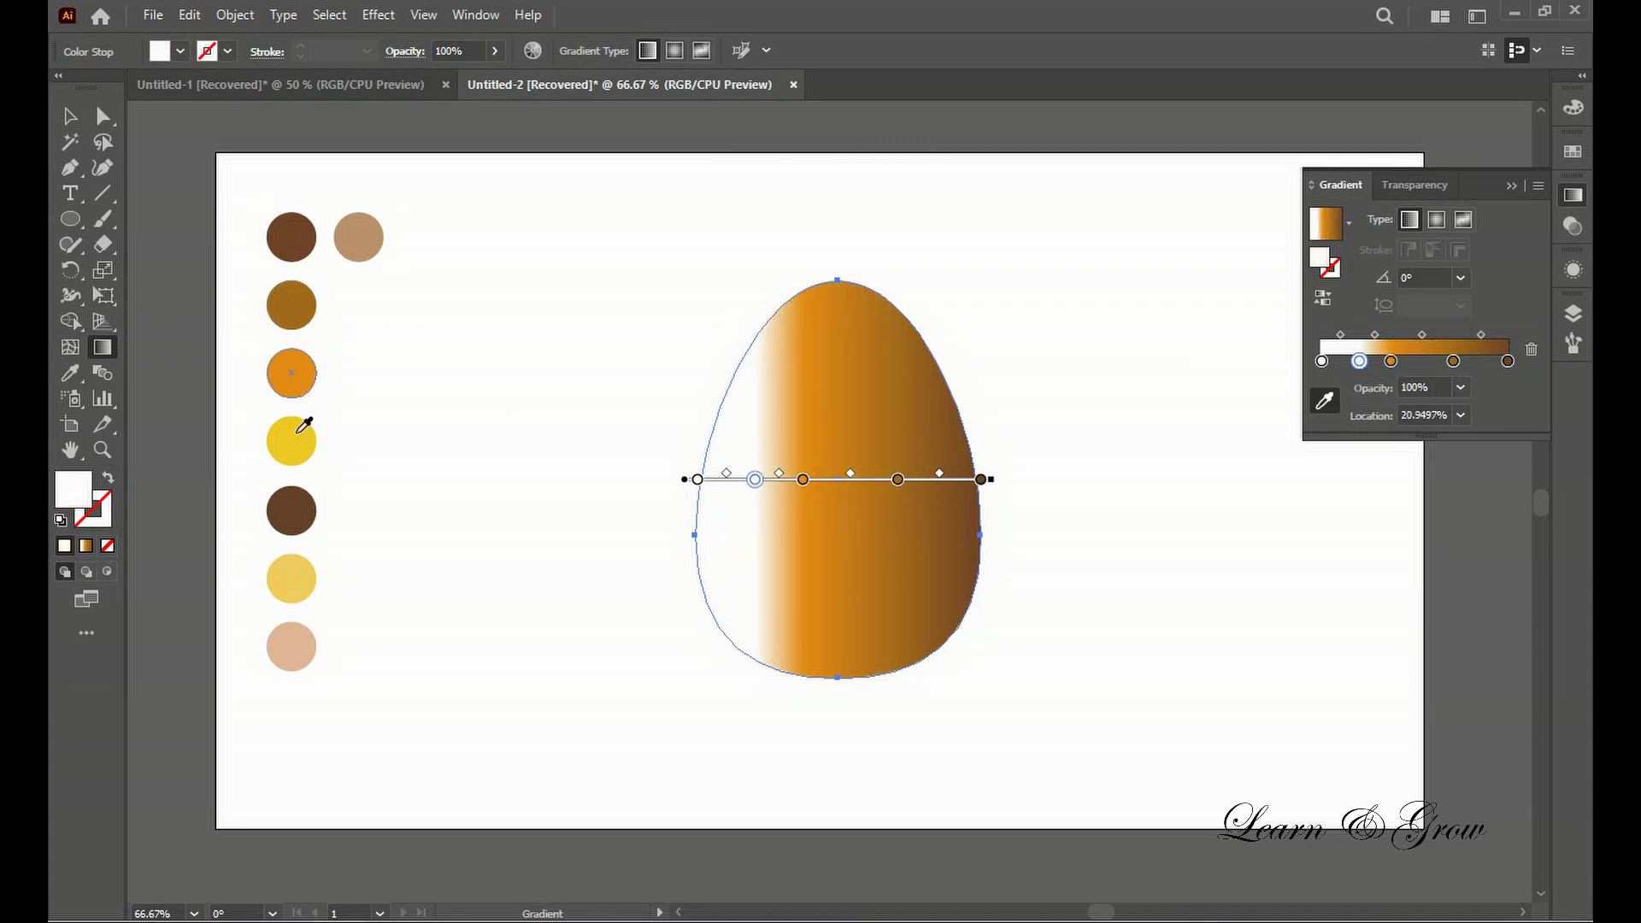
click(292, 441)
Step: Make the first stop dark brown, fine-tune a stop, and run the gradient vertically
click(1321, 360)
click(303, 504)
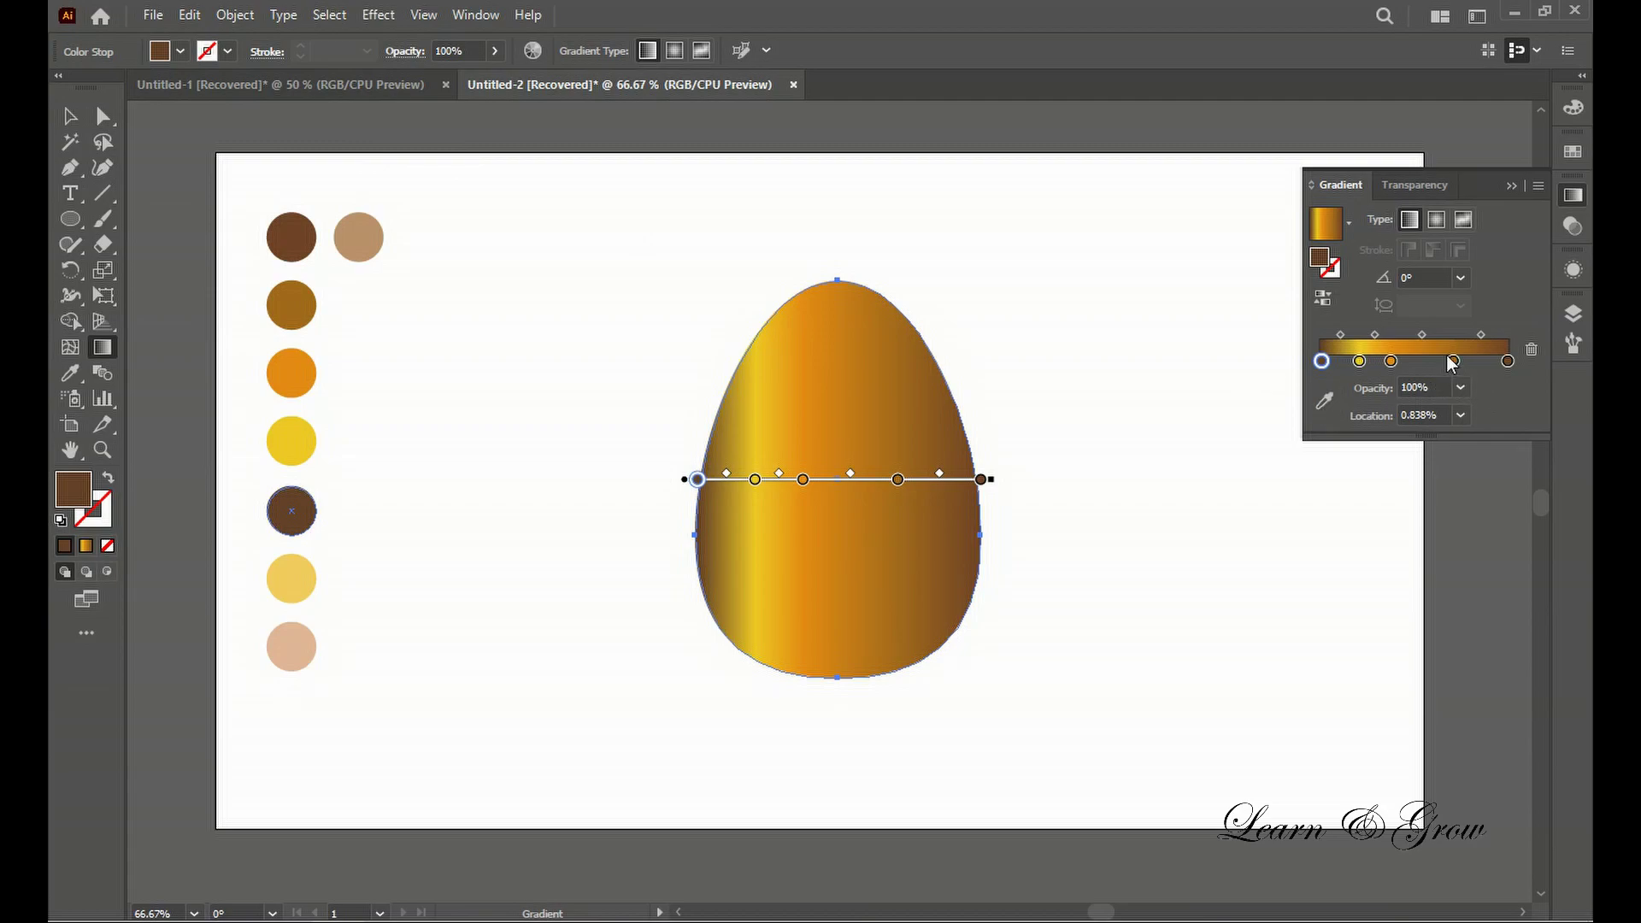
mouse_move(1453, 361)
mouse_down()
mouse_move(1350, 384)
mouse_move(1380, 361)
mouse_up()
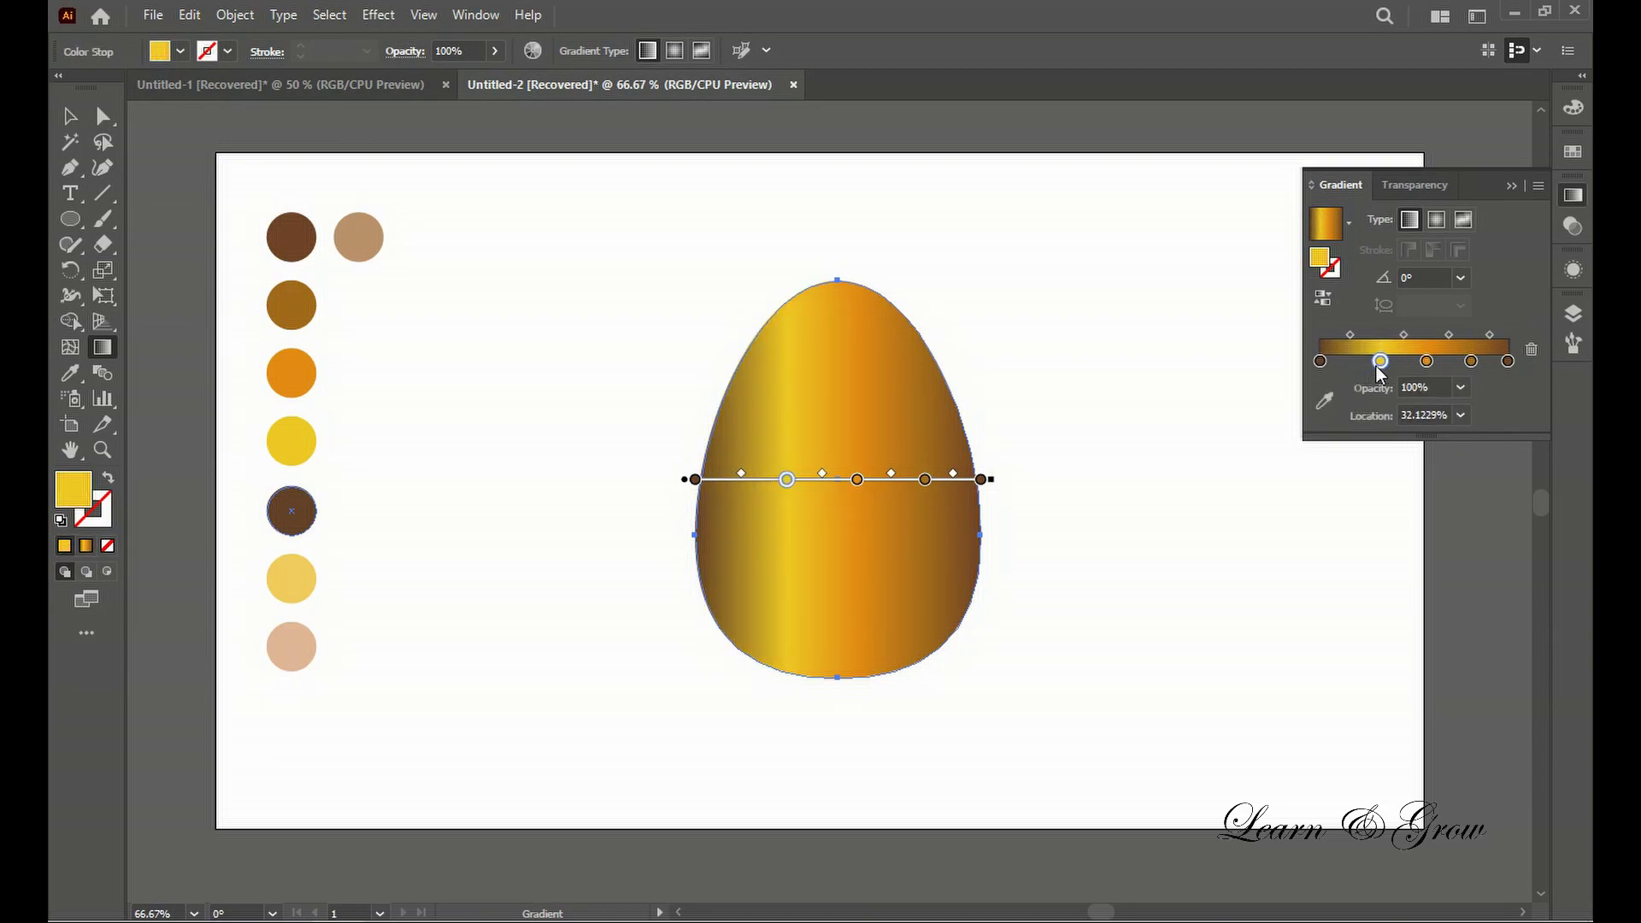
mouse_move(838, 276)
mouse_down()
mouse_move(839, 652)
mouse_move(838, 282)
mouse_up()
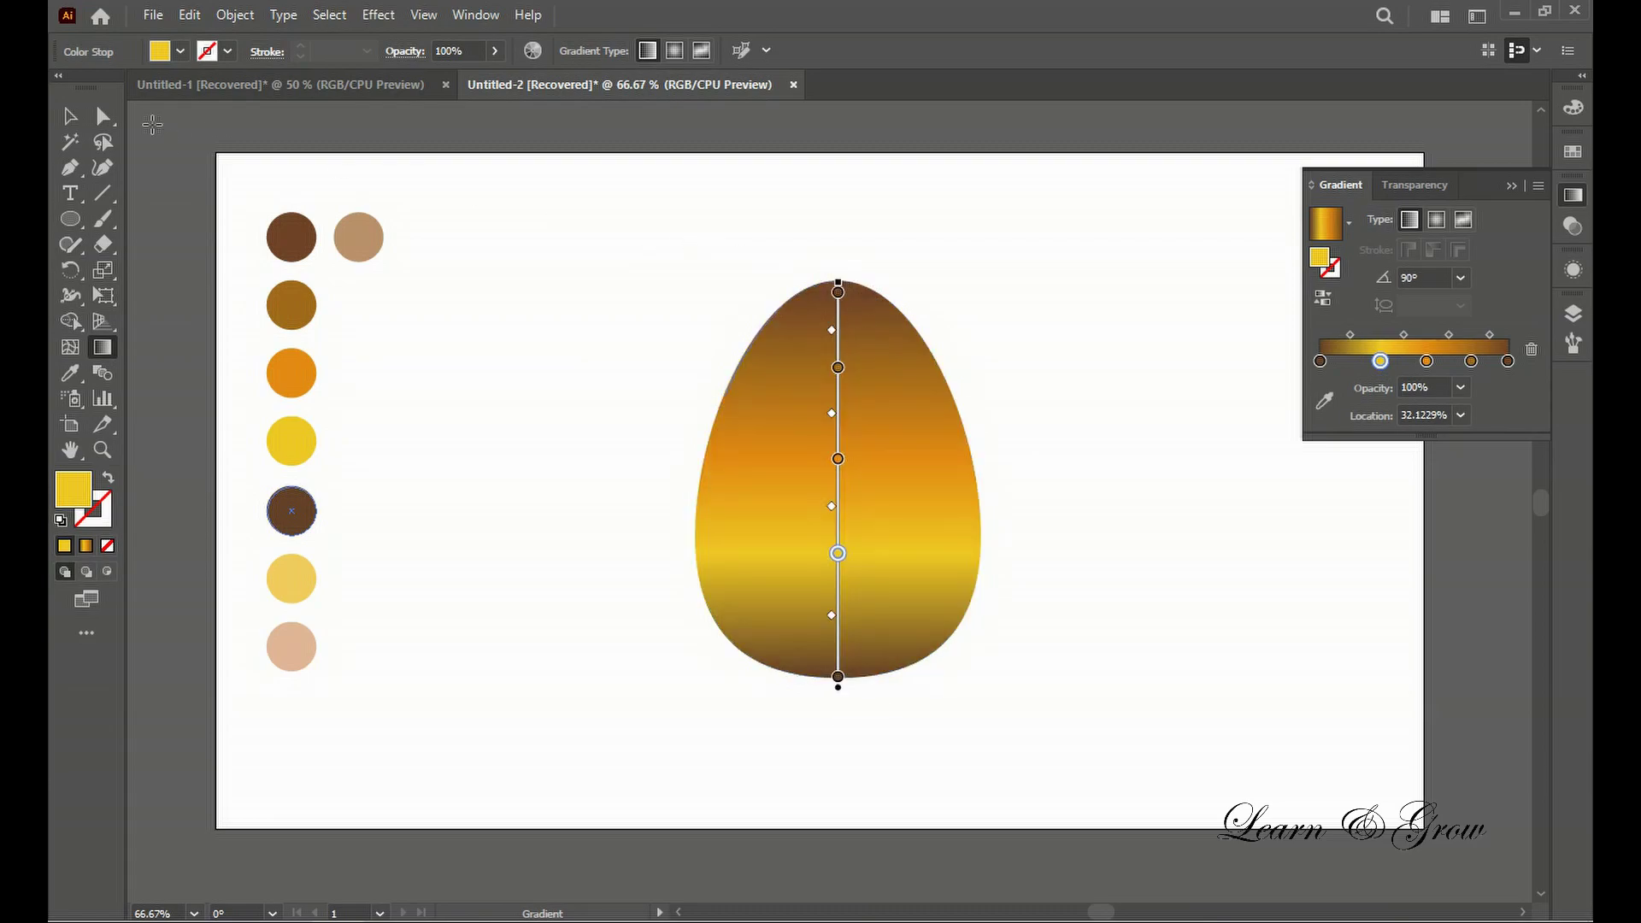
Step: Drag the annotator stops to lower the yellow and orange bands and shift the gradient down
click(838, 368)
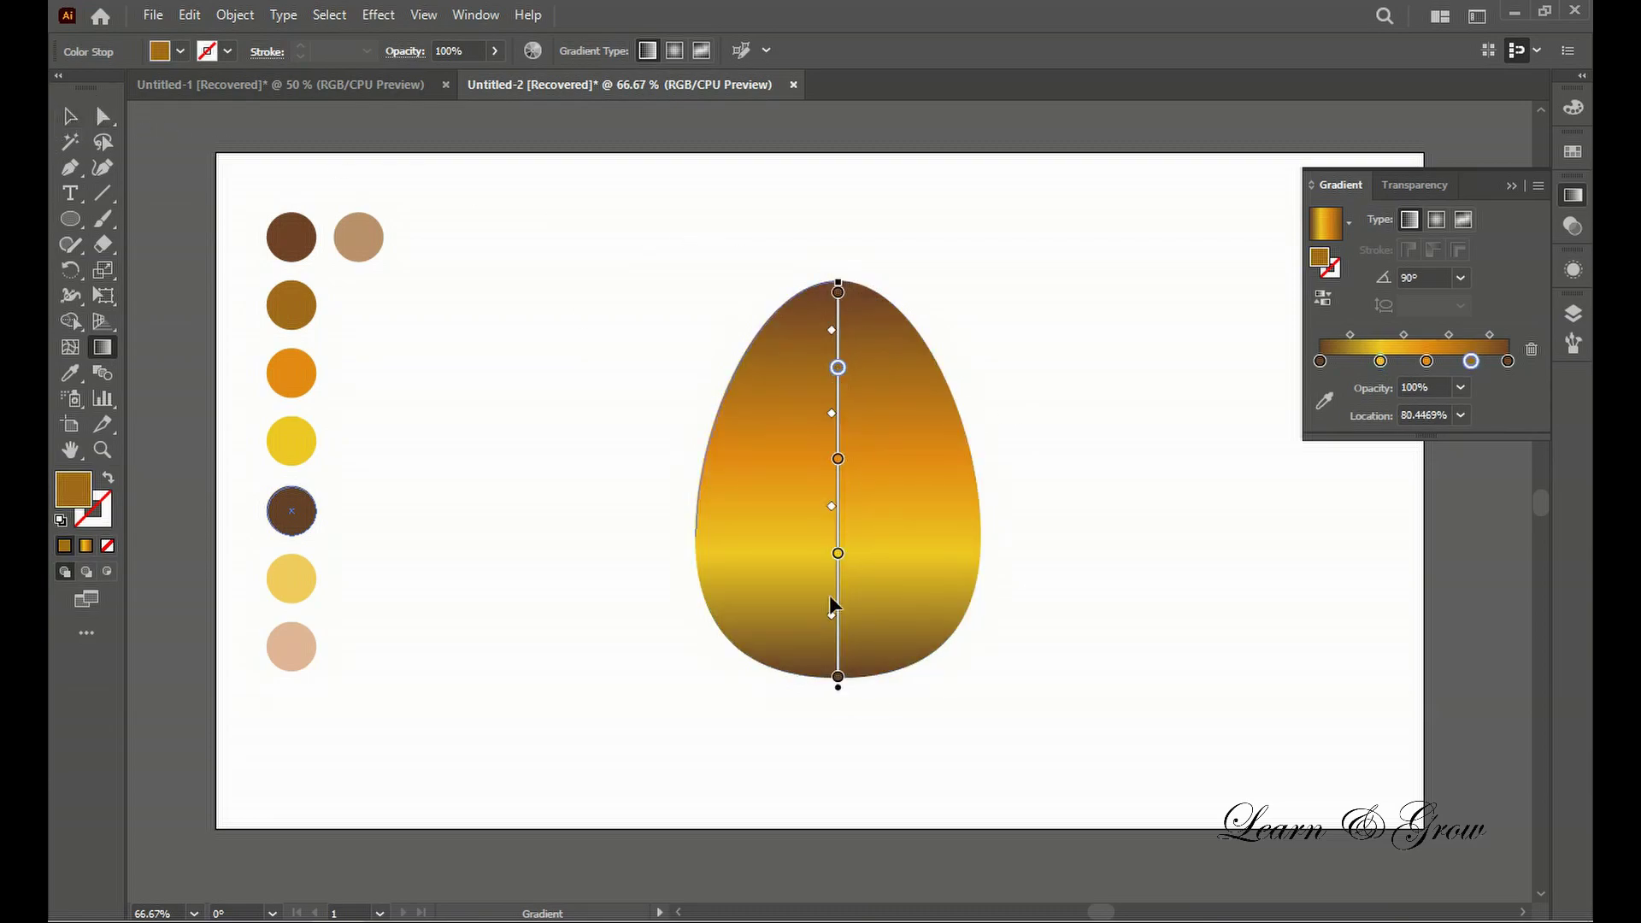
drag(838, 553, 838, 576)
drag(838, 460, 838, 504)
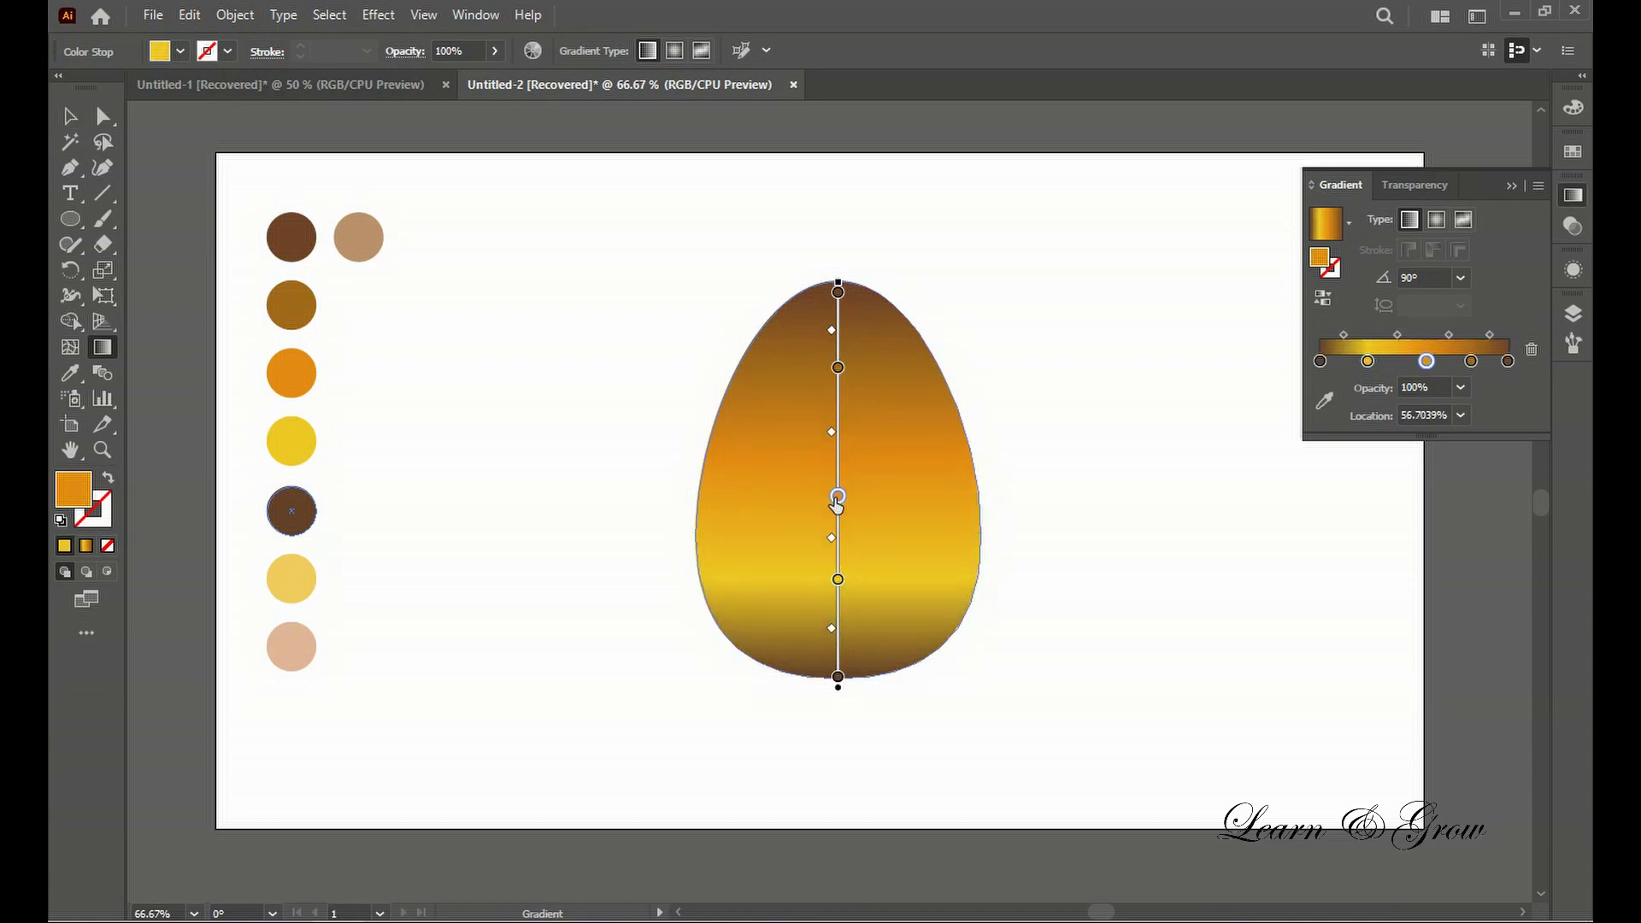
drag(839, 369, 839, 393)
drag(838, 504, 837, 492)
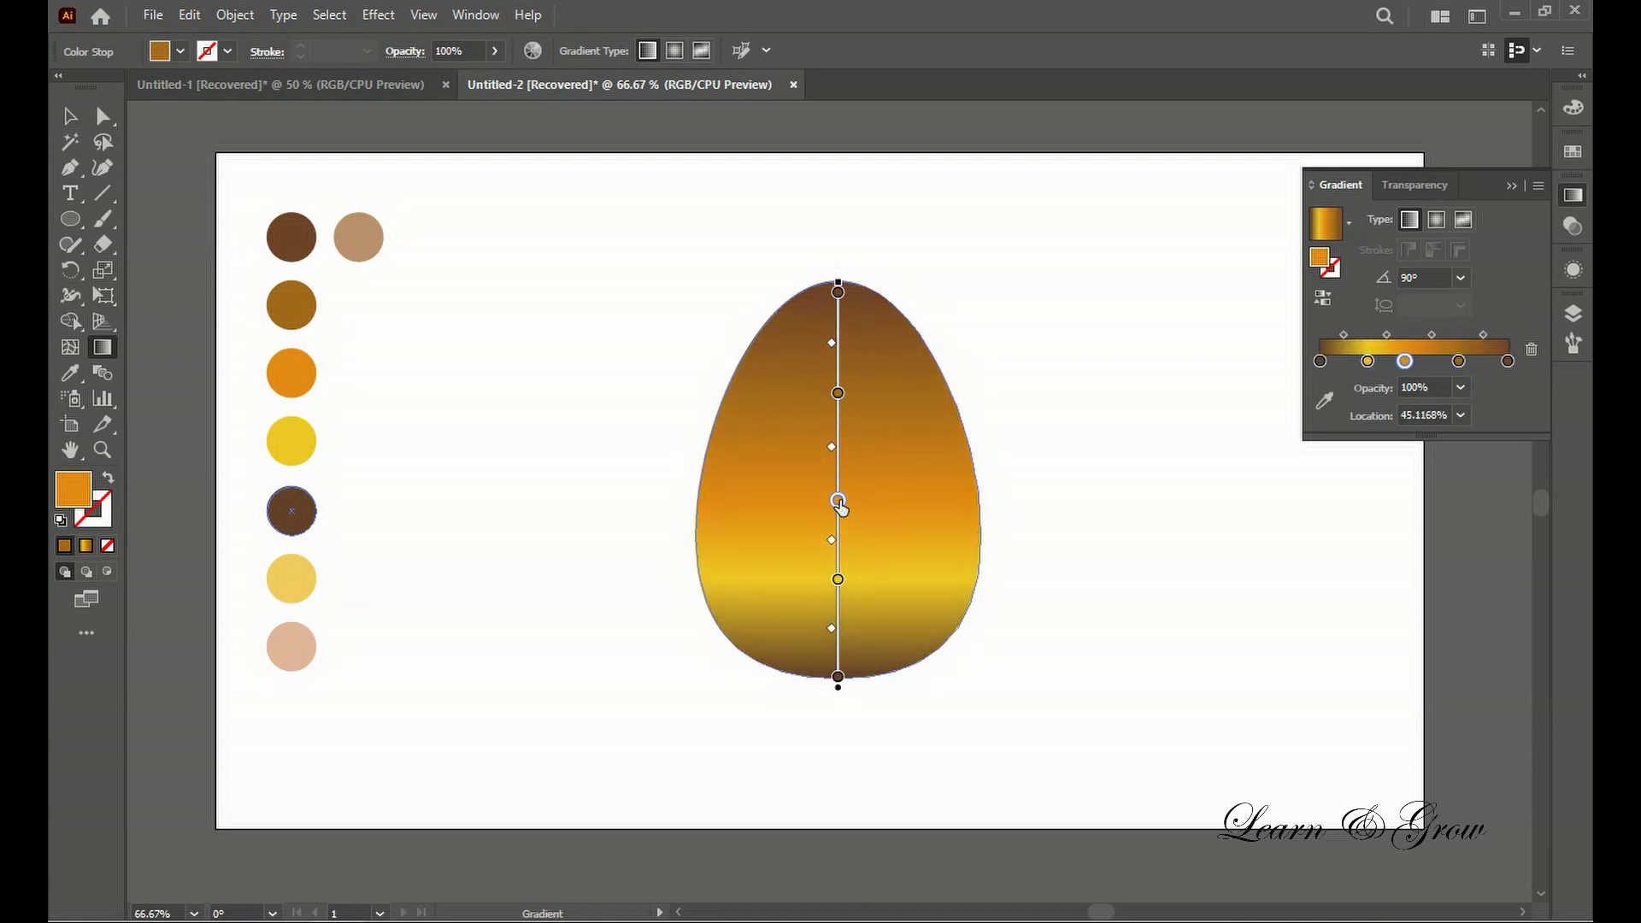
drag(837, 580, 838, 553)
click(837, 678)
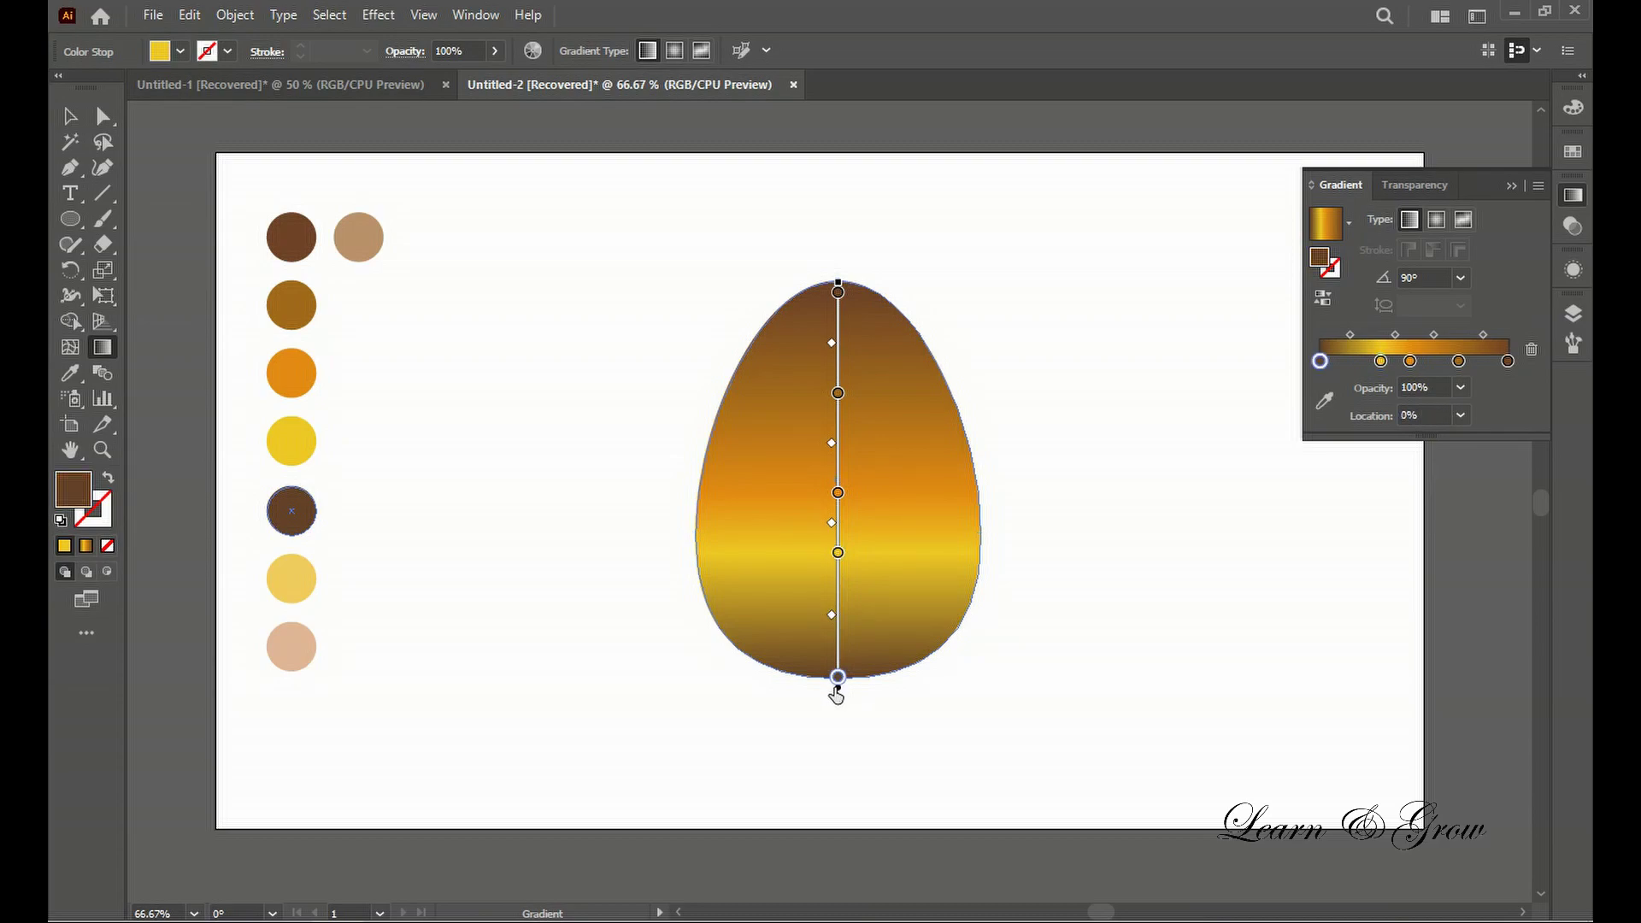
drag(838, 691, 835, 705)
Step: Zoom out, reselect the egg and nudge the fourth gradient stop in the Gradient panel
key(v)
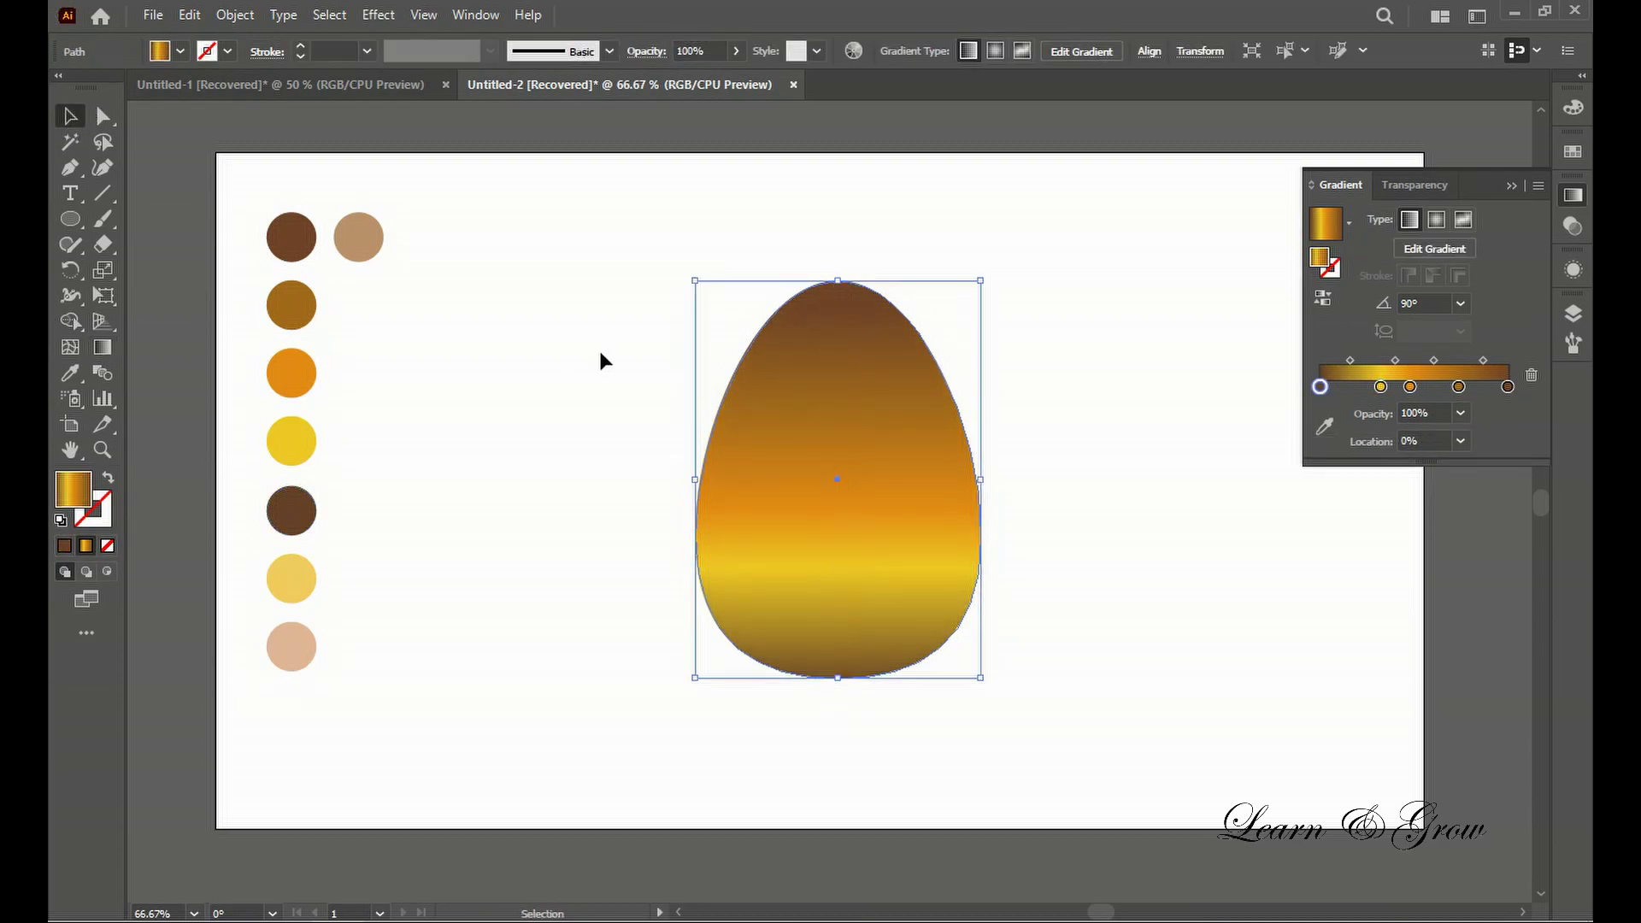
click(602, 352)
key(ctrl+minus)
scroll(723, 653, up, 1)
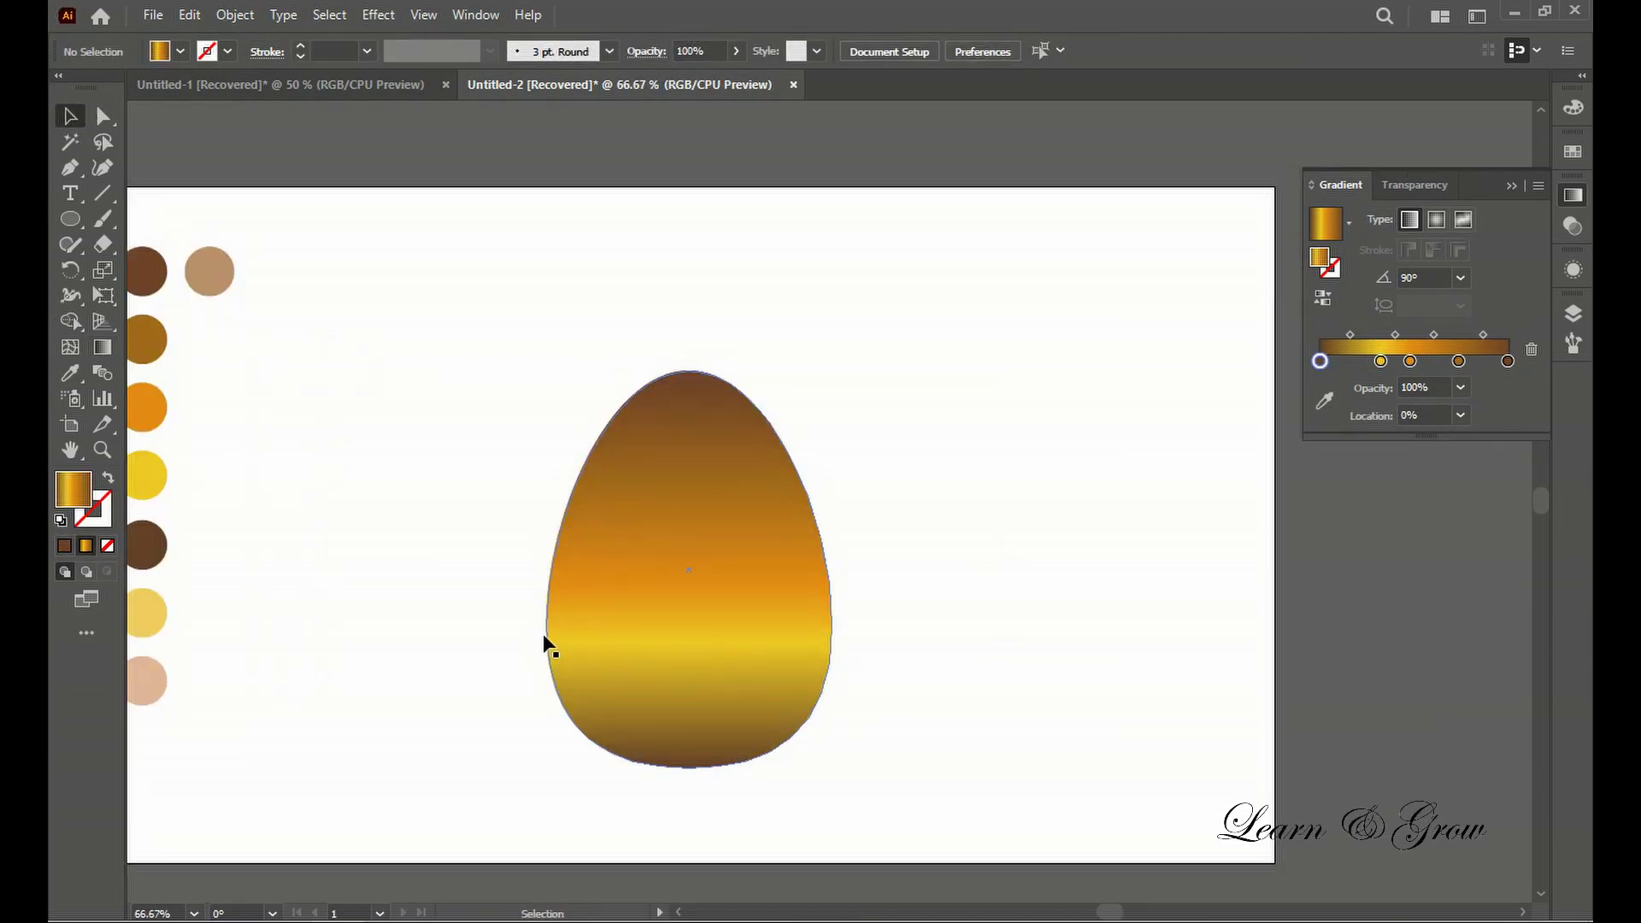
mouse_move(542, 644)
mouse_down()
mouse_move(791, 632)
mouse_move(627, 619)
mouse_up()
scroll(820, 636, up, 1)
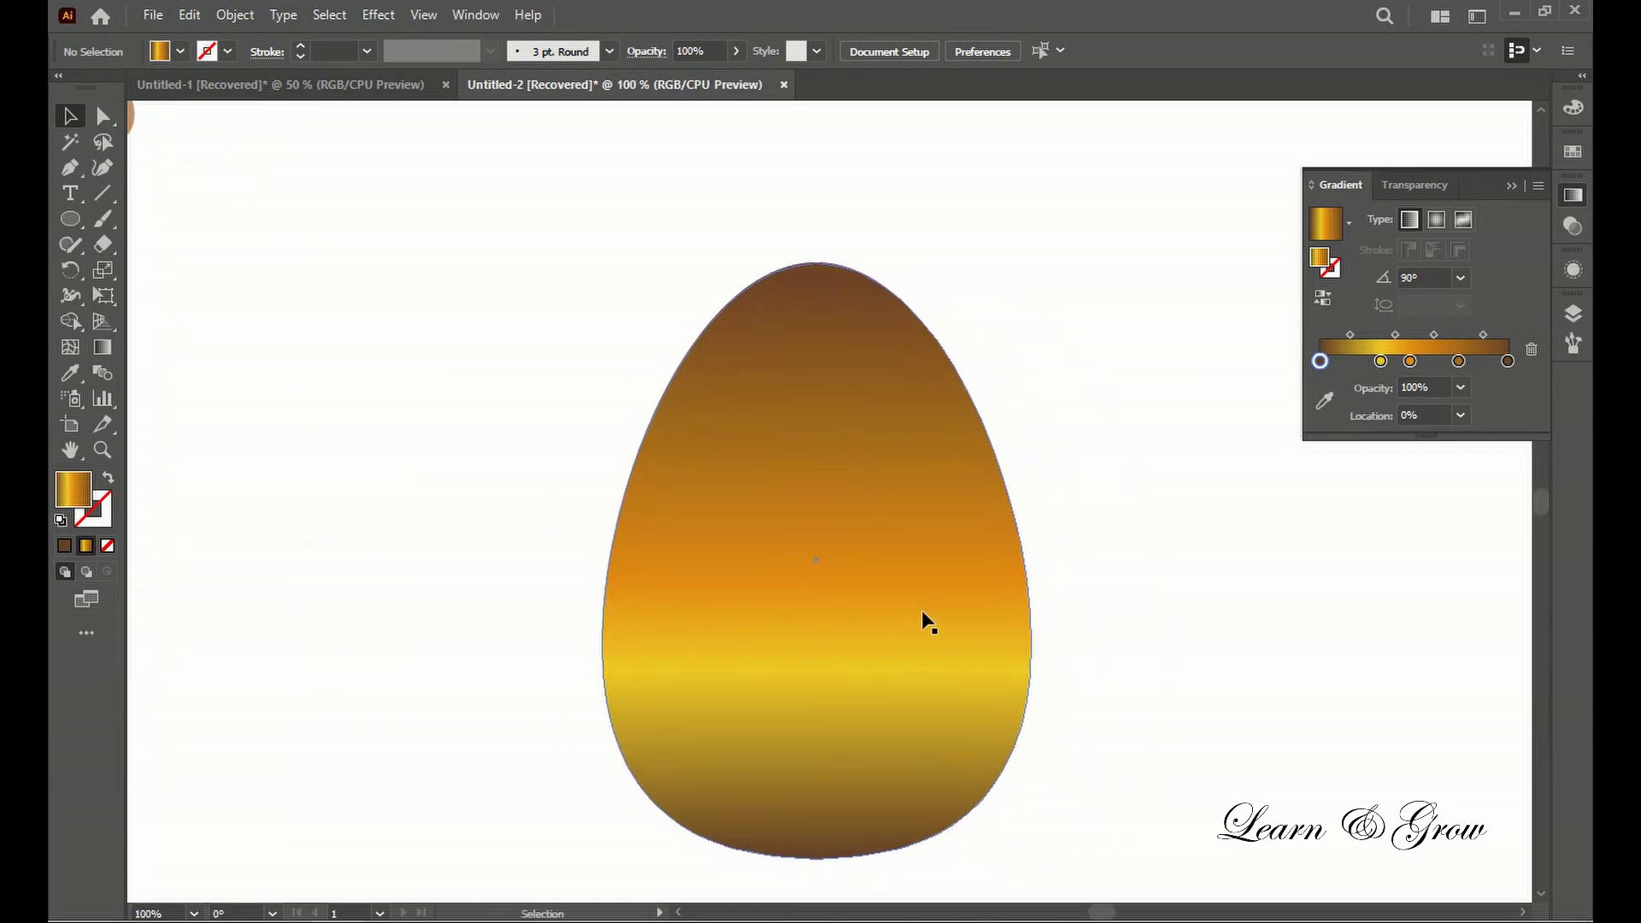
click(926, 623)
mouse_move(1459, 389)
mouse_down()
mouse_move(1374, 387)
mouse_move(1340, 360)
mouse_move(1381, 387)
mouse_move(1414, 361)
mouse_move(1346, 361)
mouse_move(1374, 387)
mouse_move(1412, 389)
mouse_up()
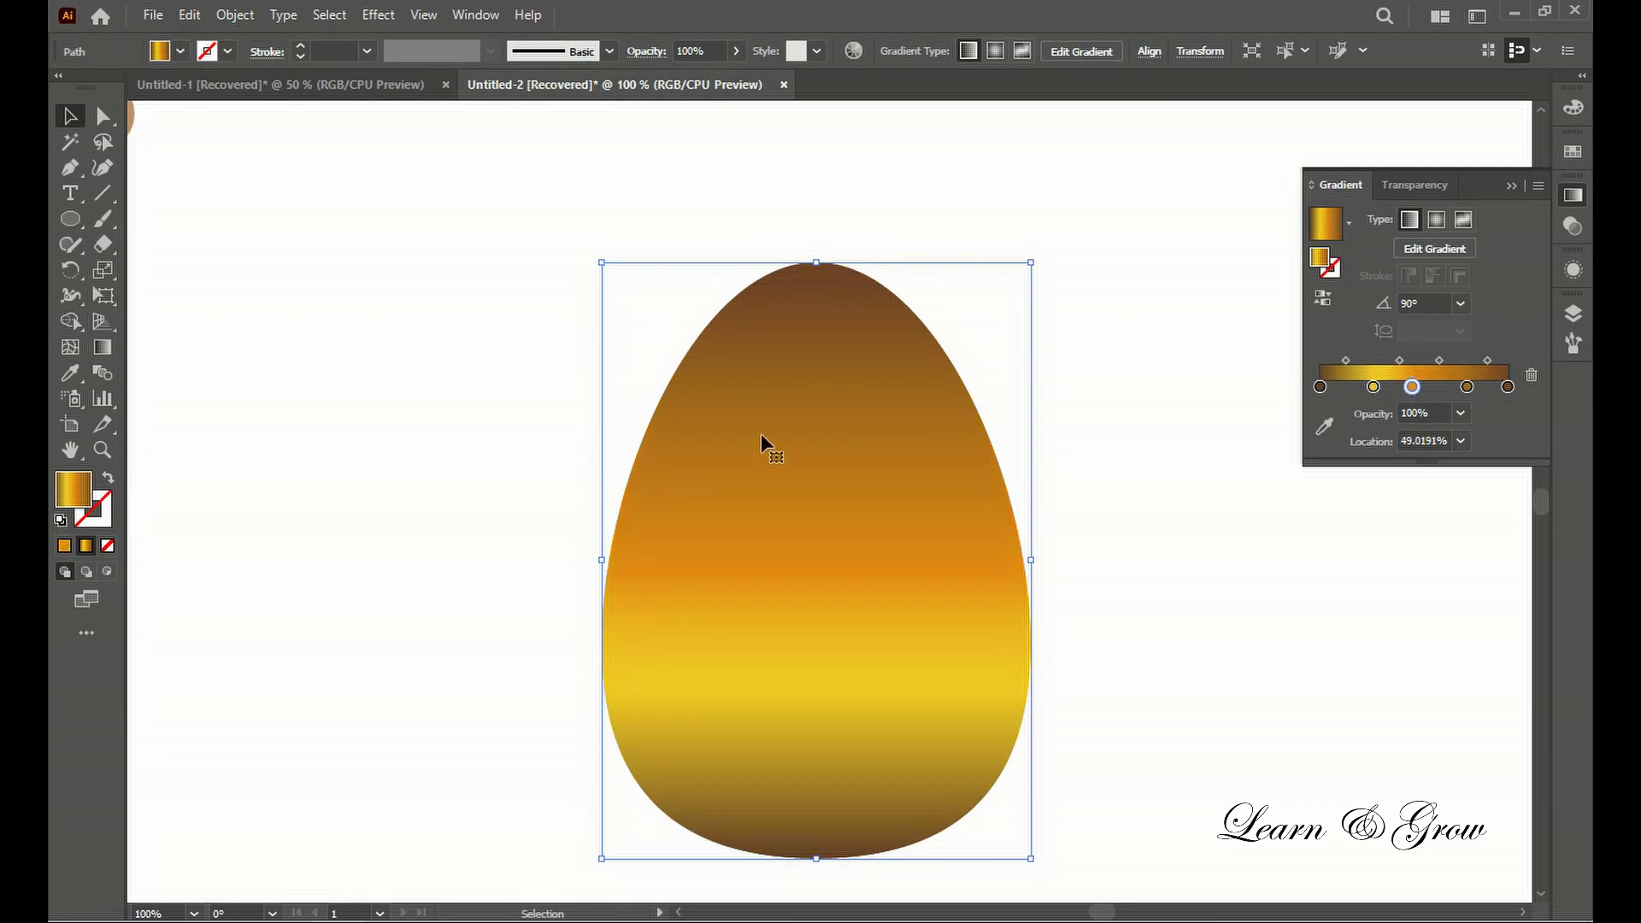
scroll(846, 560, down, 1)
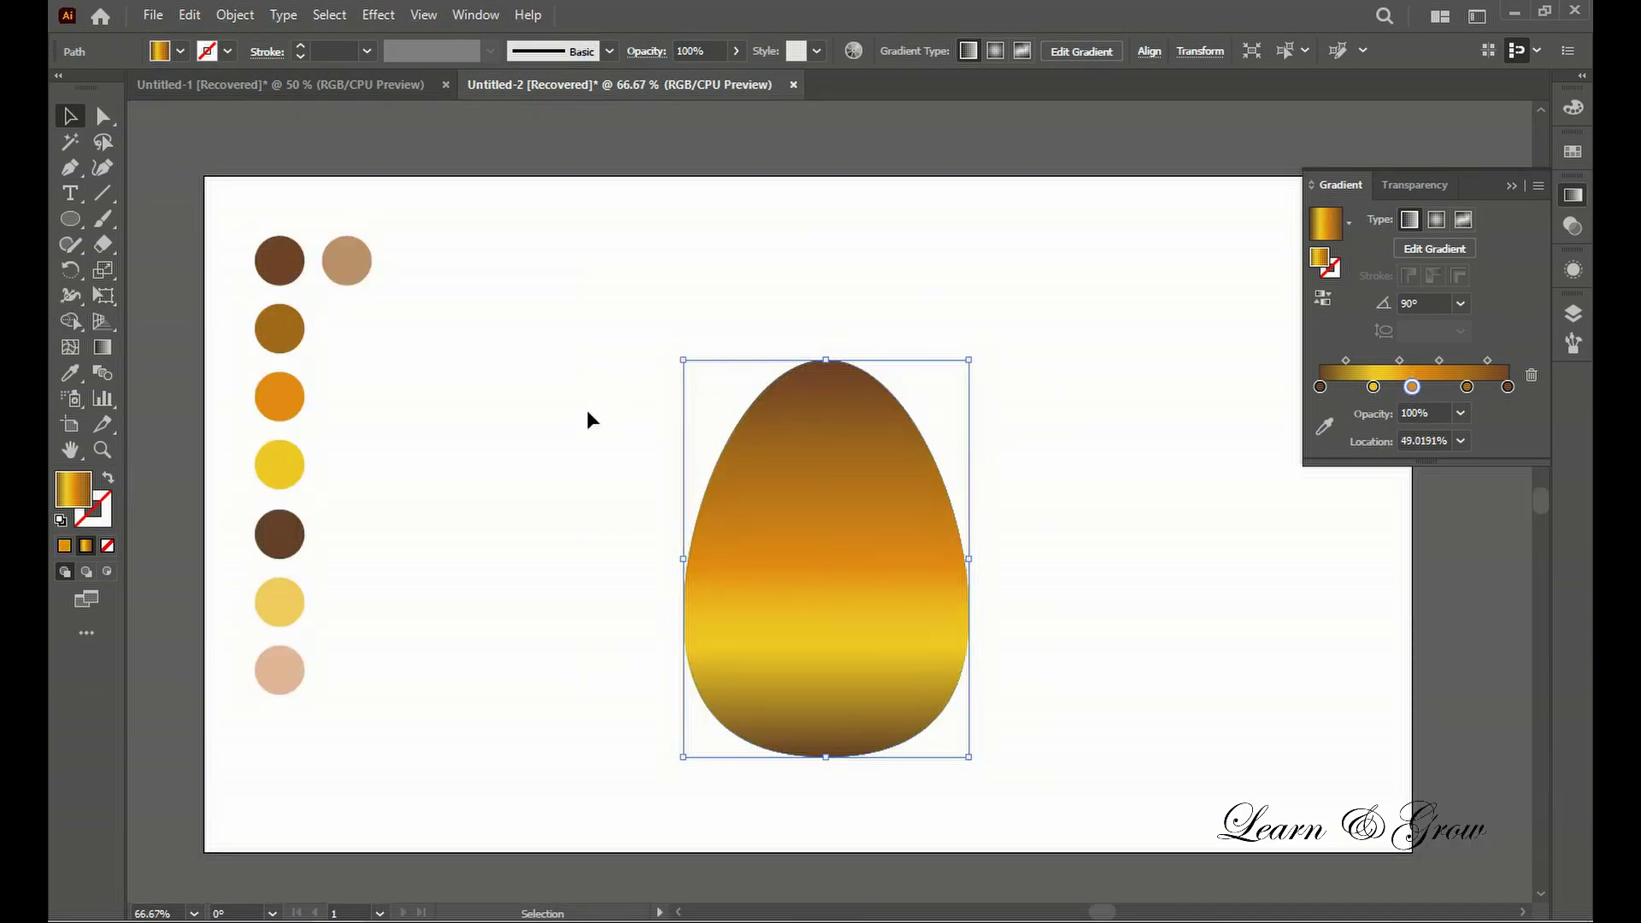
Step: Draw a slim white-filled ellipse on the egg's upper half
click(70, 219)
drag(787, 421, 760, 596)
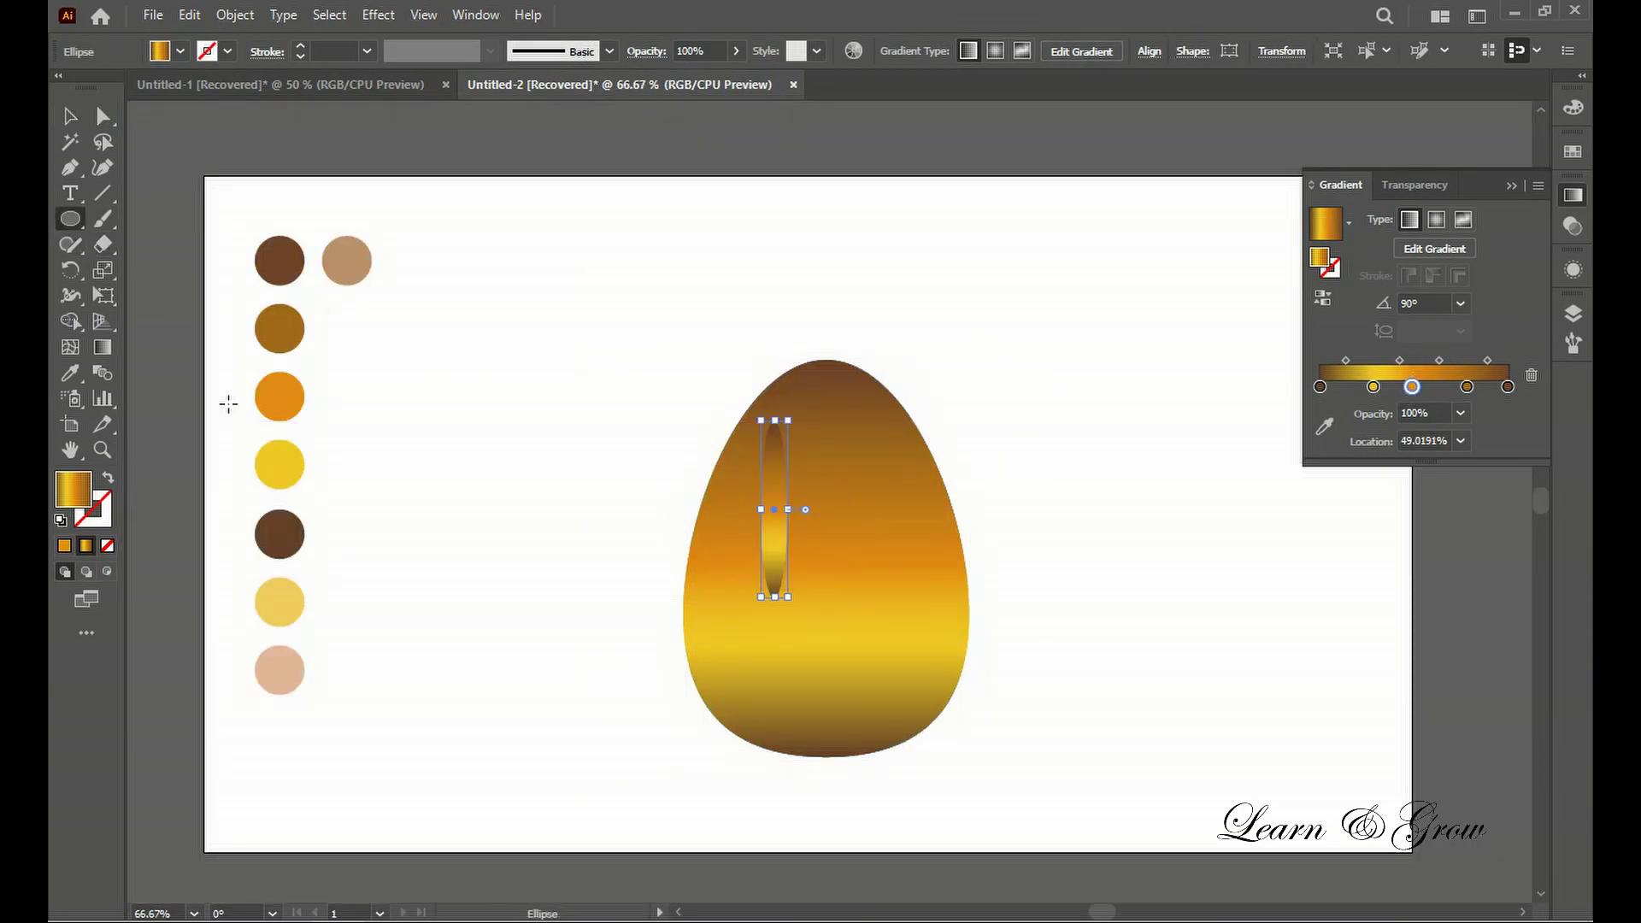
click(61, 519)
Step: Move the white ellipse up-left and tilt it about 20° onto the egg's upper left
click(70, 115)
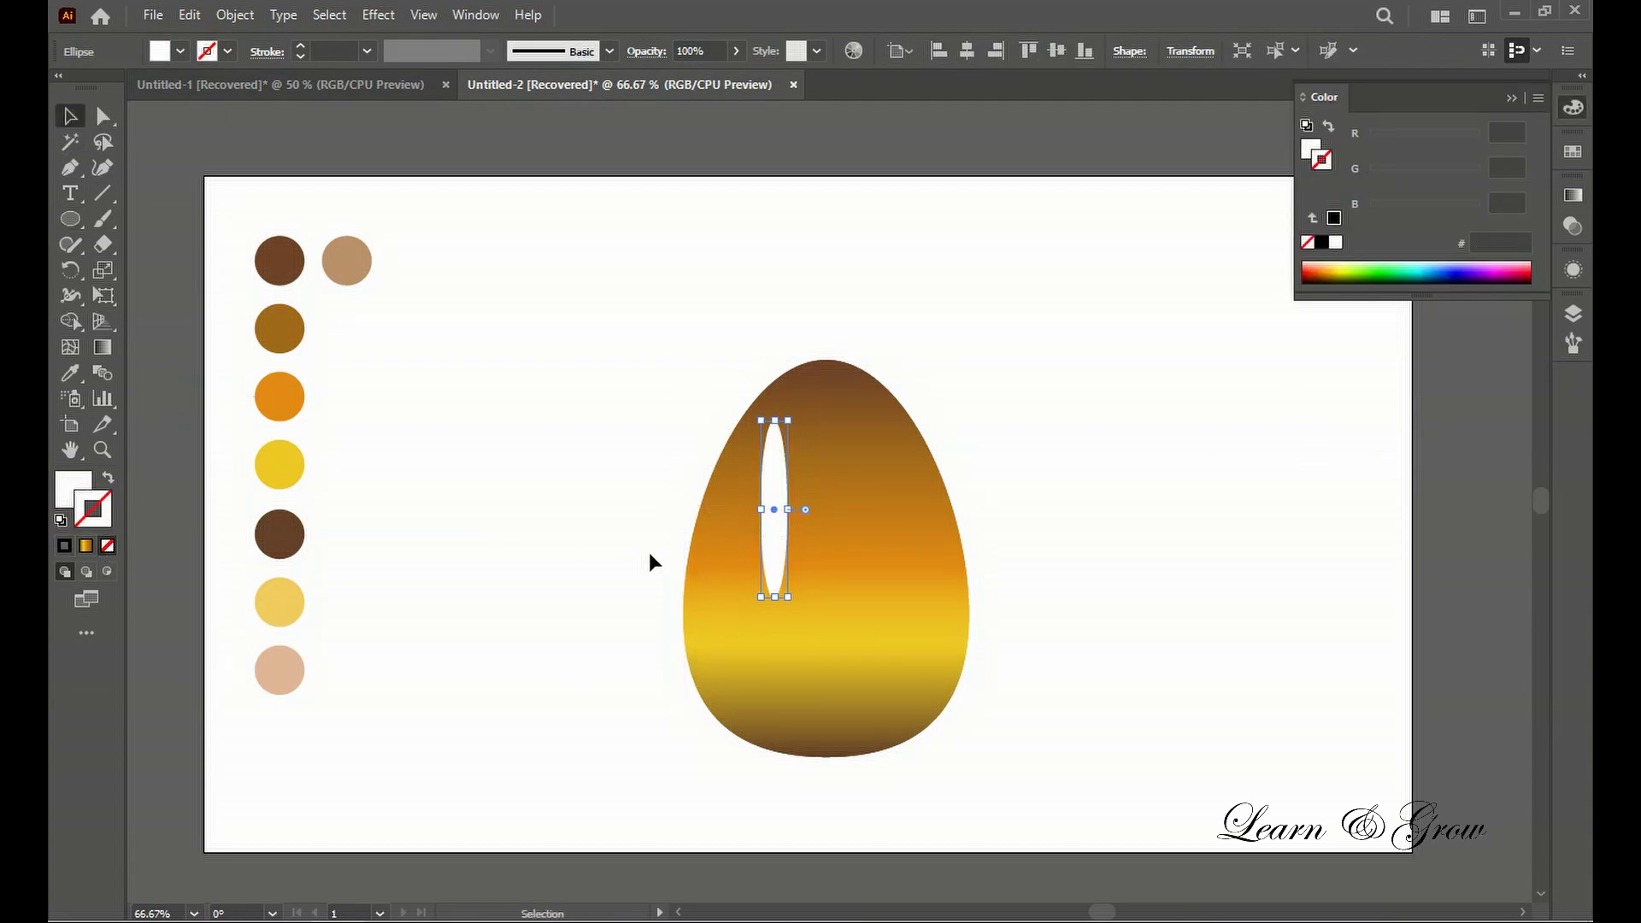
scroll(650, 553, up, 1)
drag(833, 486, 833, 454)
drag(859, 617, 795, 611)
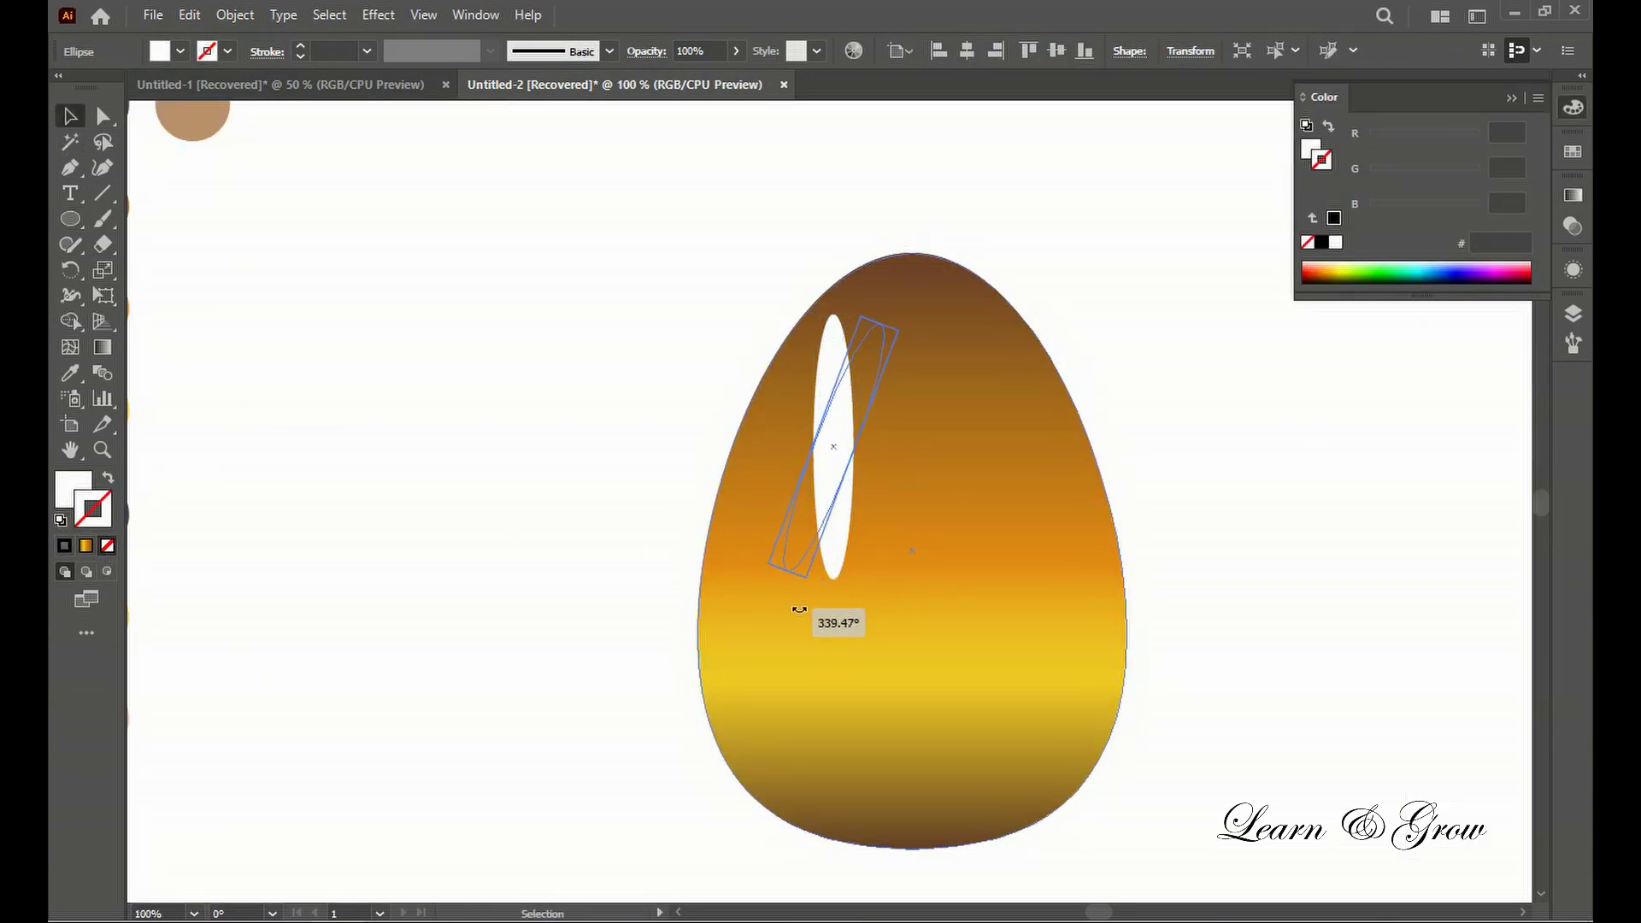
click(103, 124)
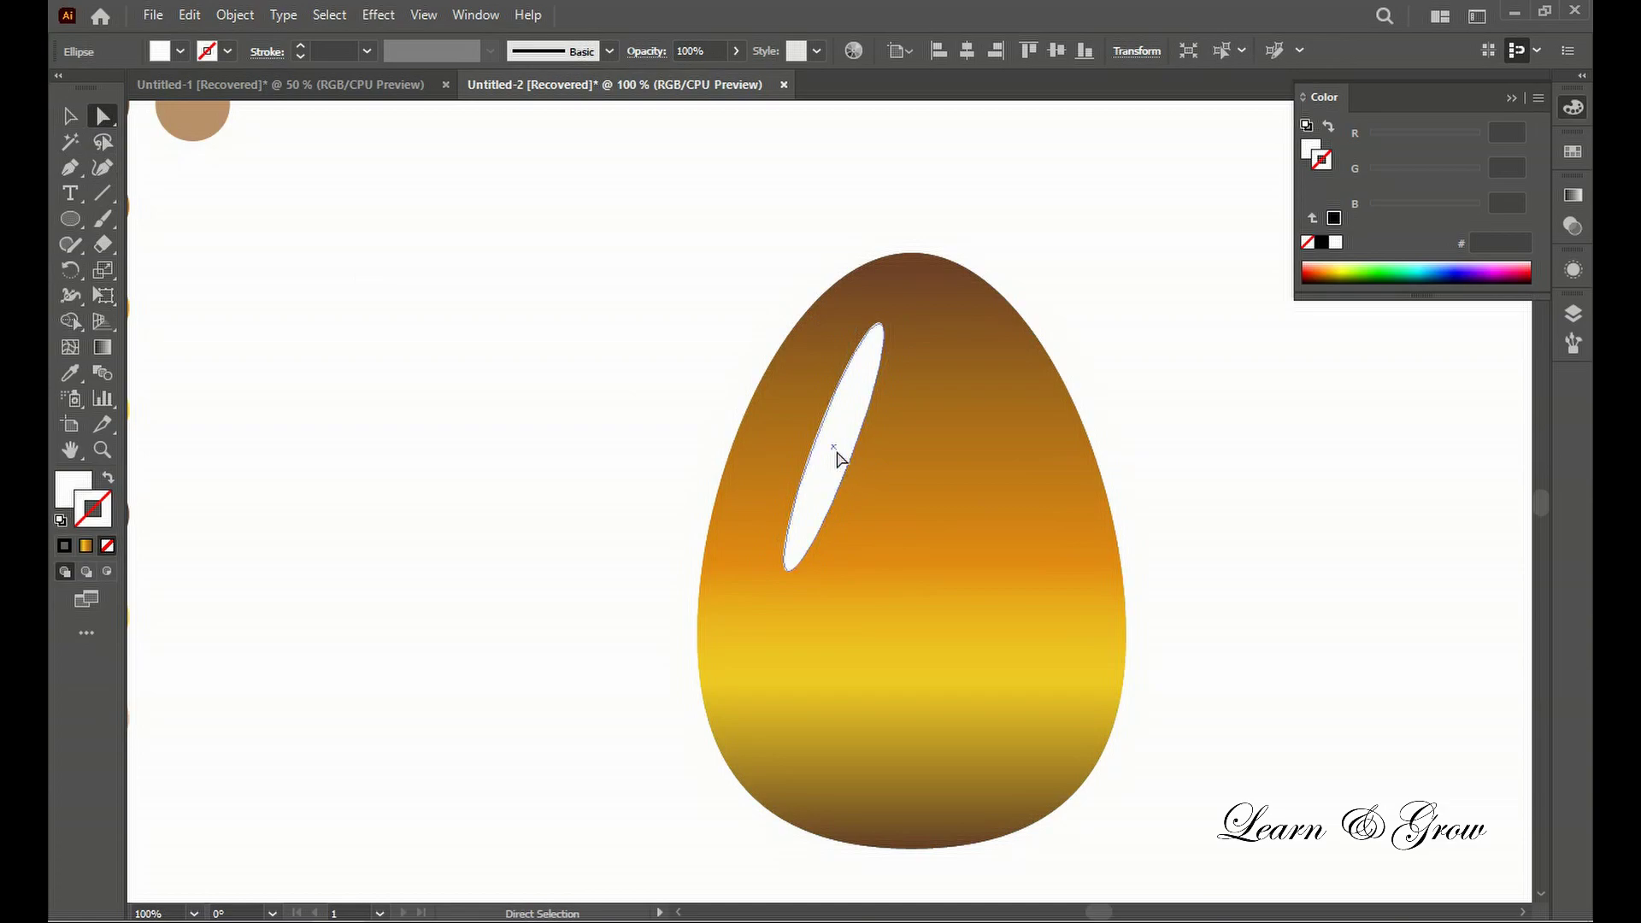
drag(830, 444, 818, 437)
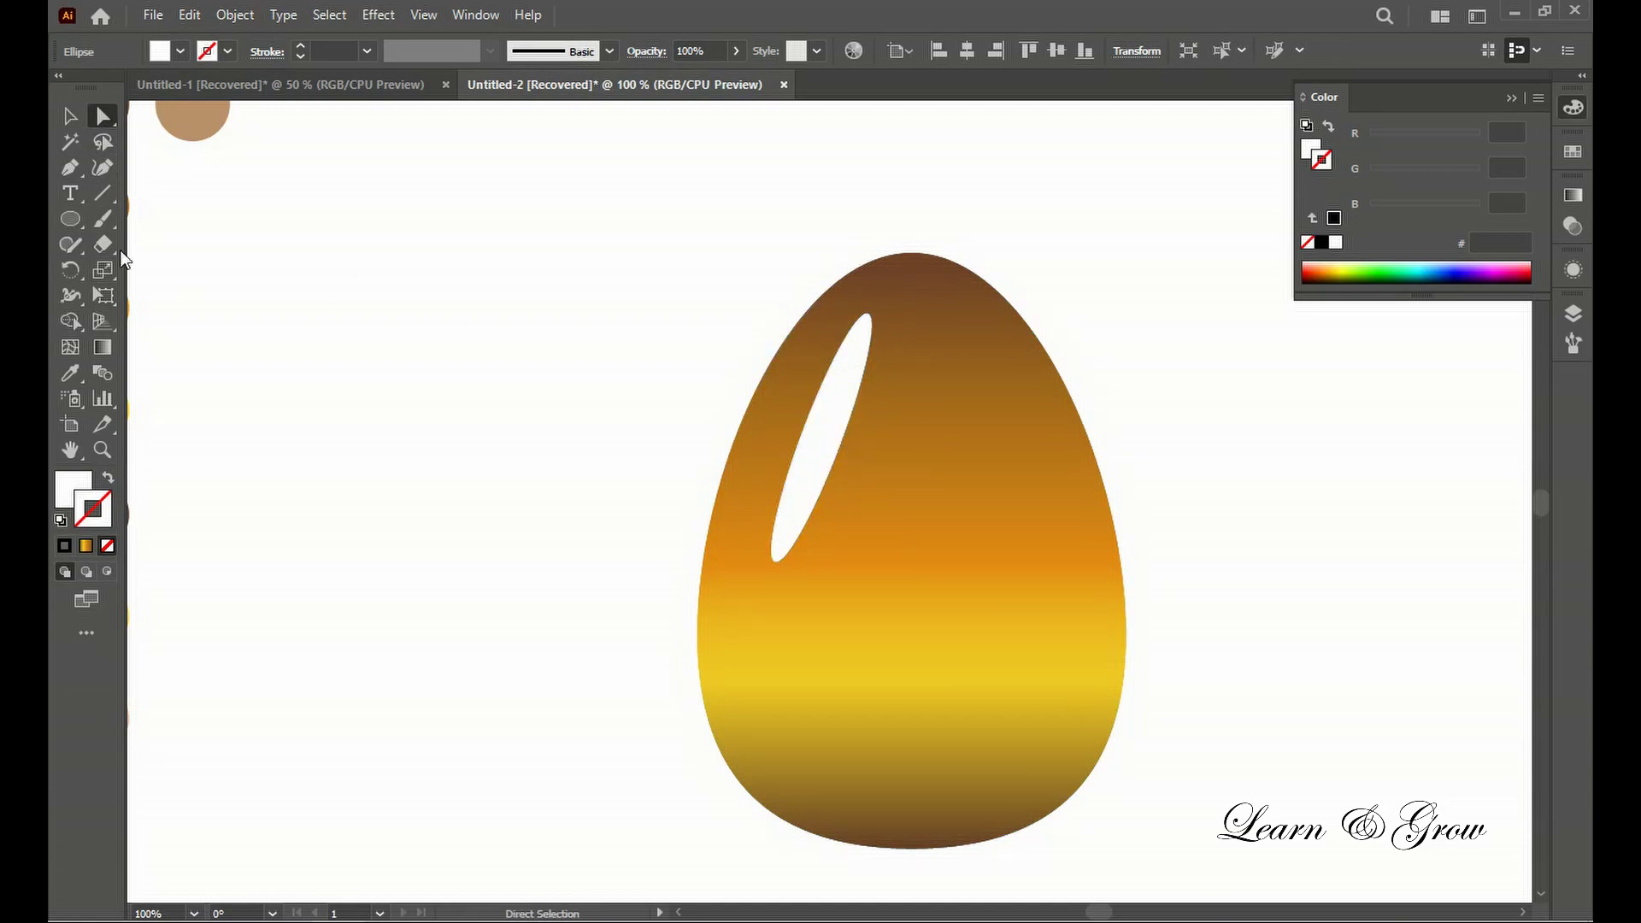
click(799, 472)
Step: Warp the white highlight into a slim curved streak with a pointed top and stretched lower tip
scroll(980, 457, up, 2)
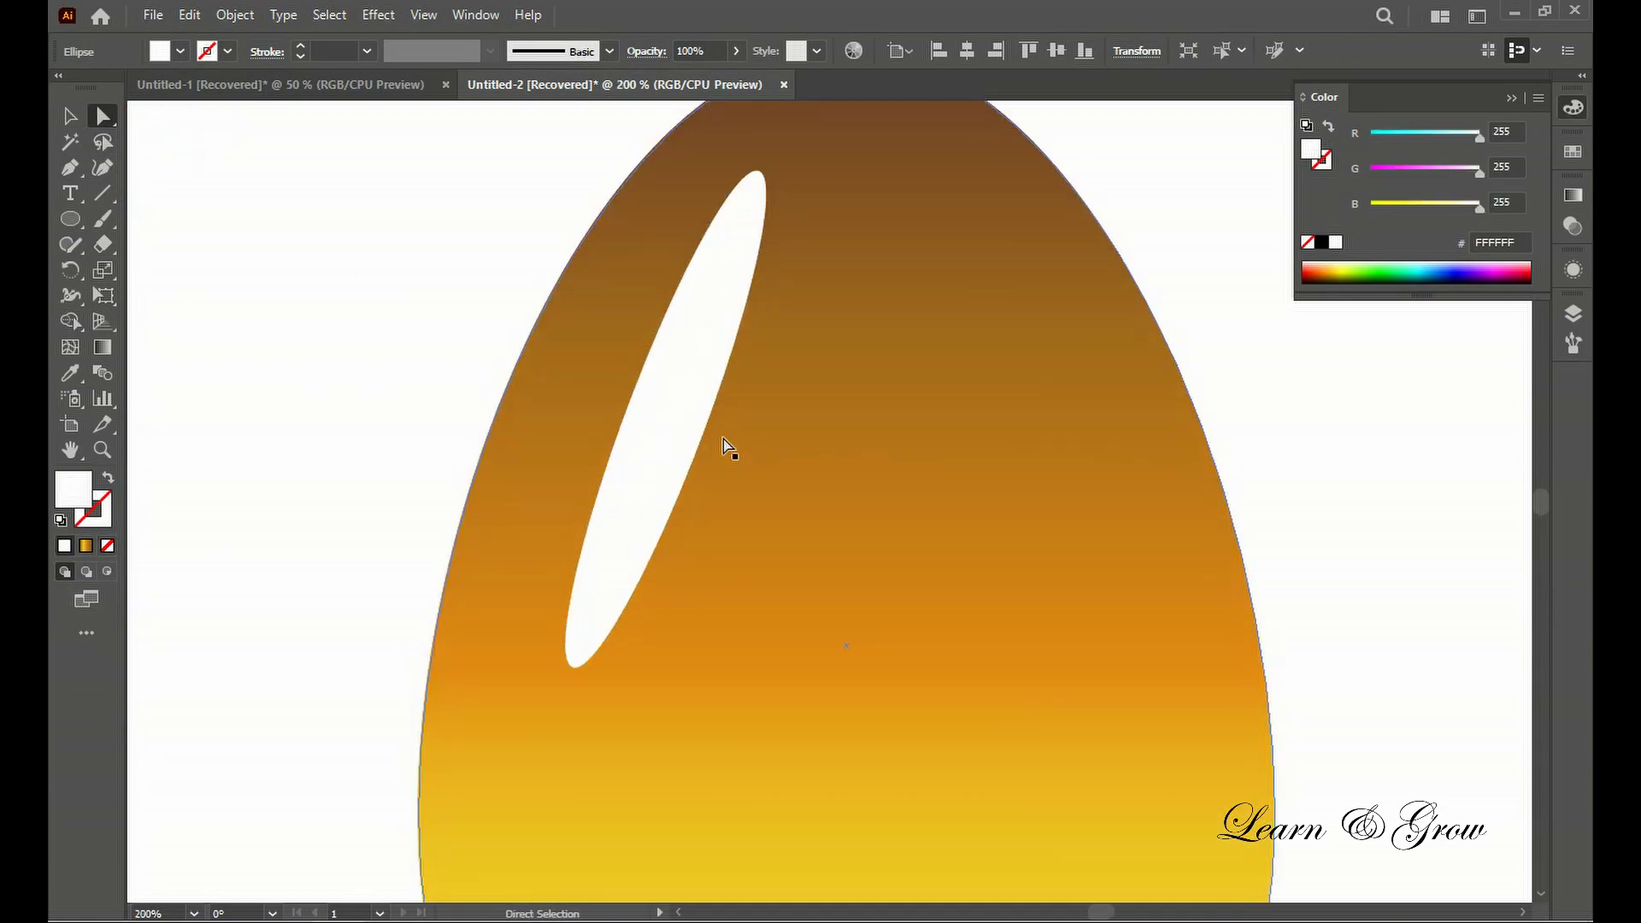
drag(694, 444, 667, 425)
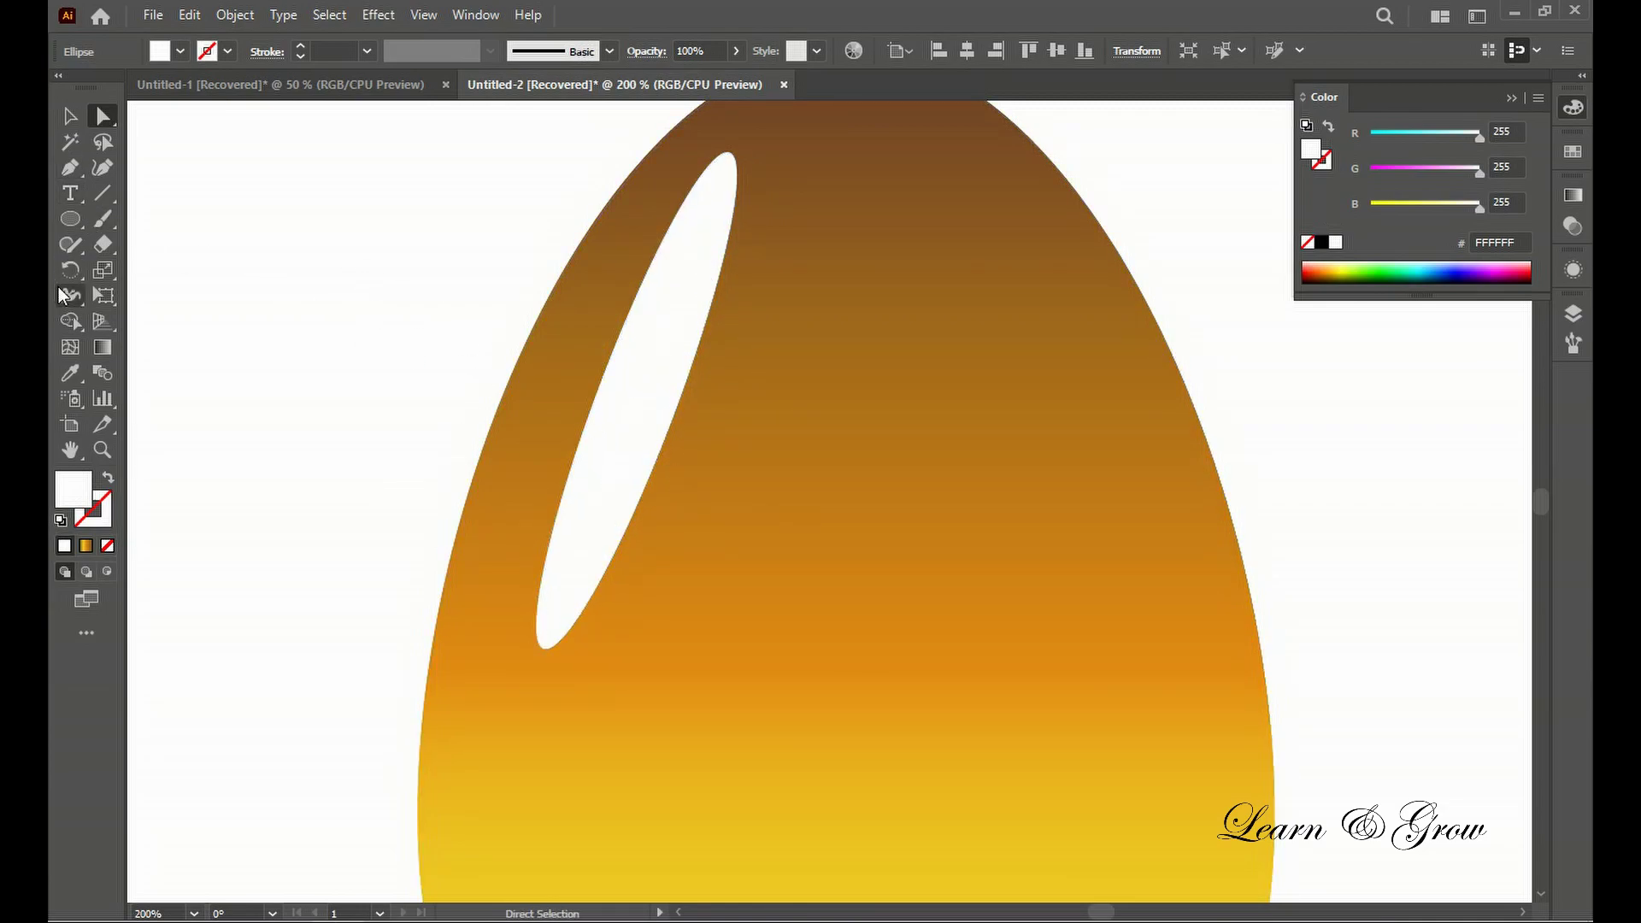
drag(61, 295, 160, 323)
drag(794, 487, 596, 478)
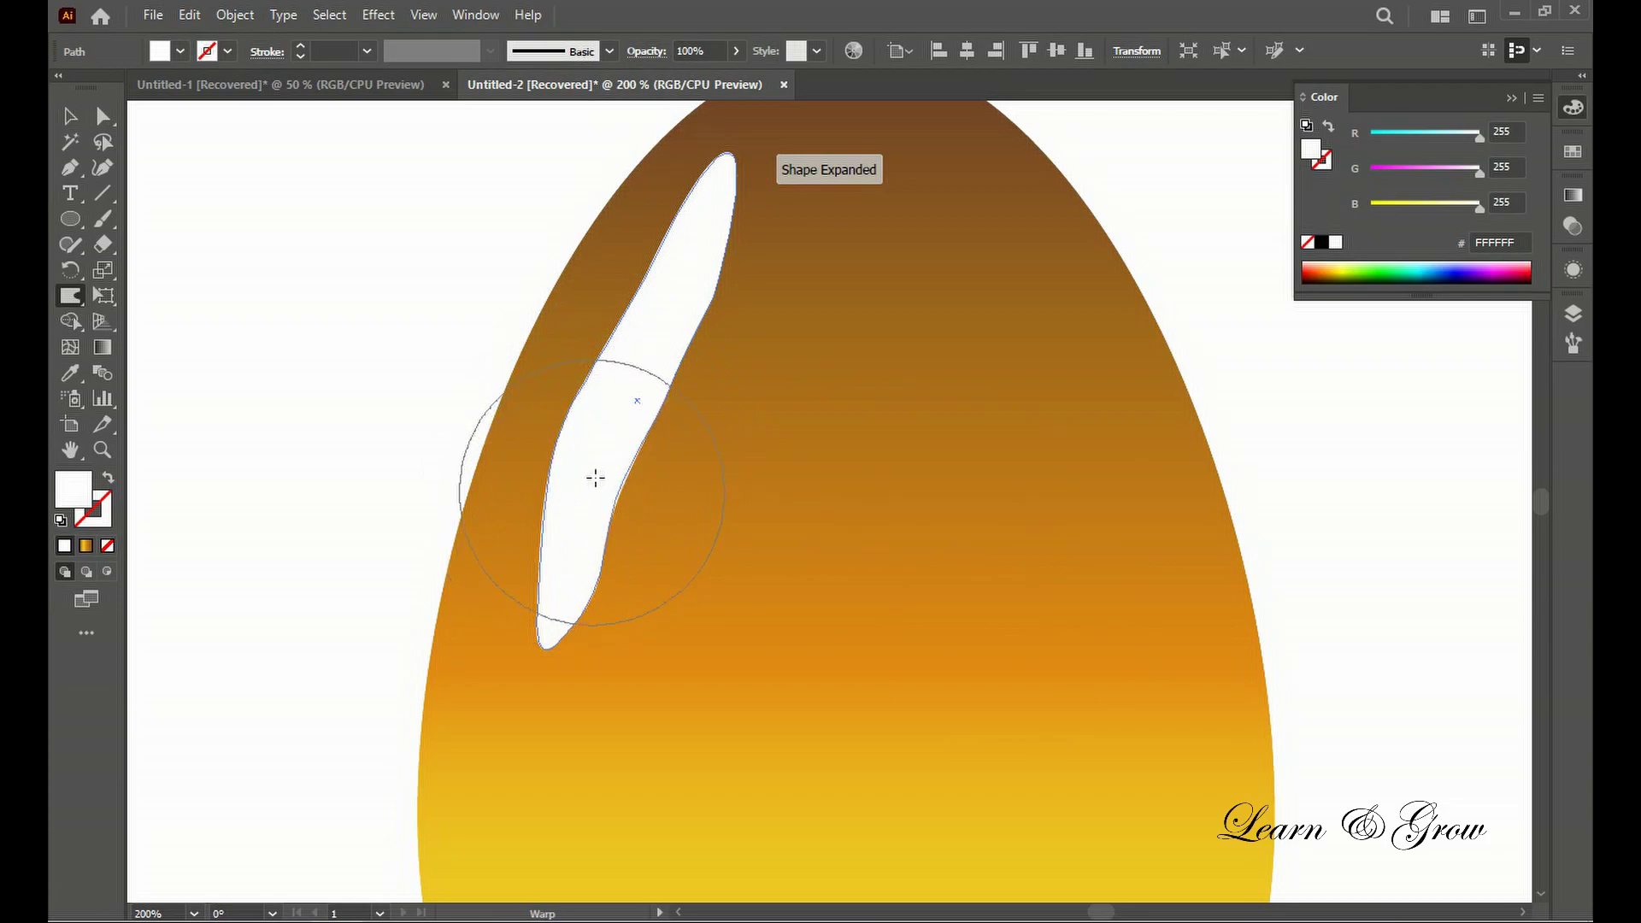
mouse_move(641, 264)
mouse_down()
mouse_move(780, 239)
mouse_move(709, 291)
mouse_move(659, 422)
mouse_move(616, 685)
mouse_move(513, 422)
mouse_move(540, 428)
mouse_up()
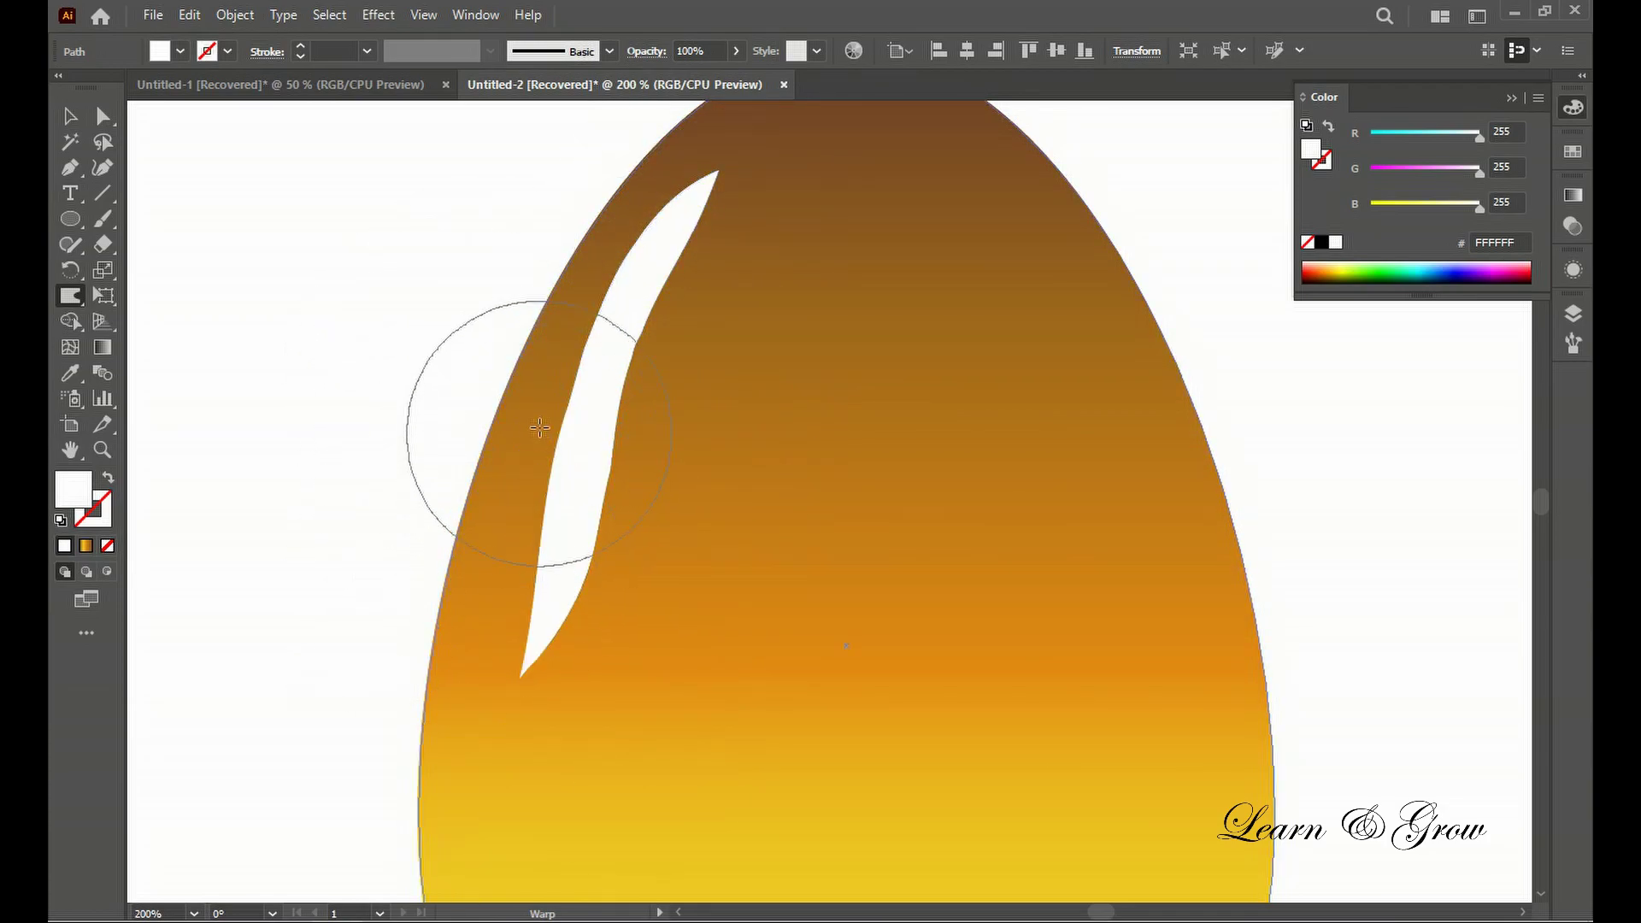
drag(458, 476, 568, 586)
mouse_move(505, 652)
mouse_down()
mouse_move(544, 699)
mouse_move(640, 502)
mouse_move(604, 659)
mouse_move(533, 831)
mouse_up()
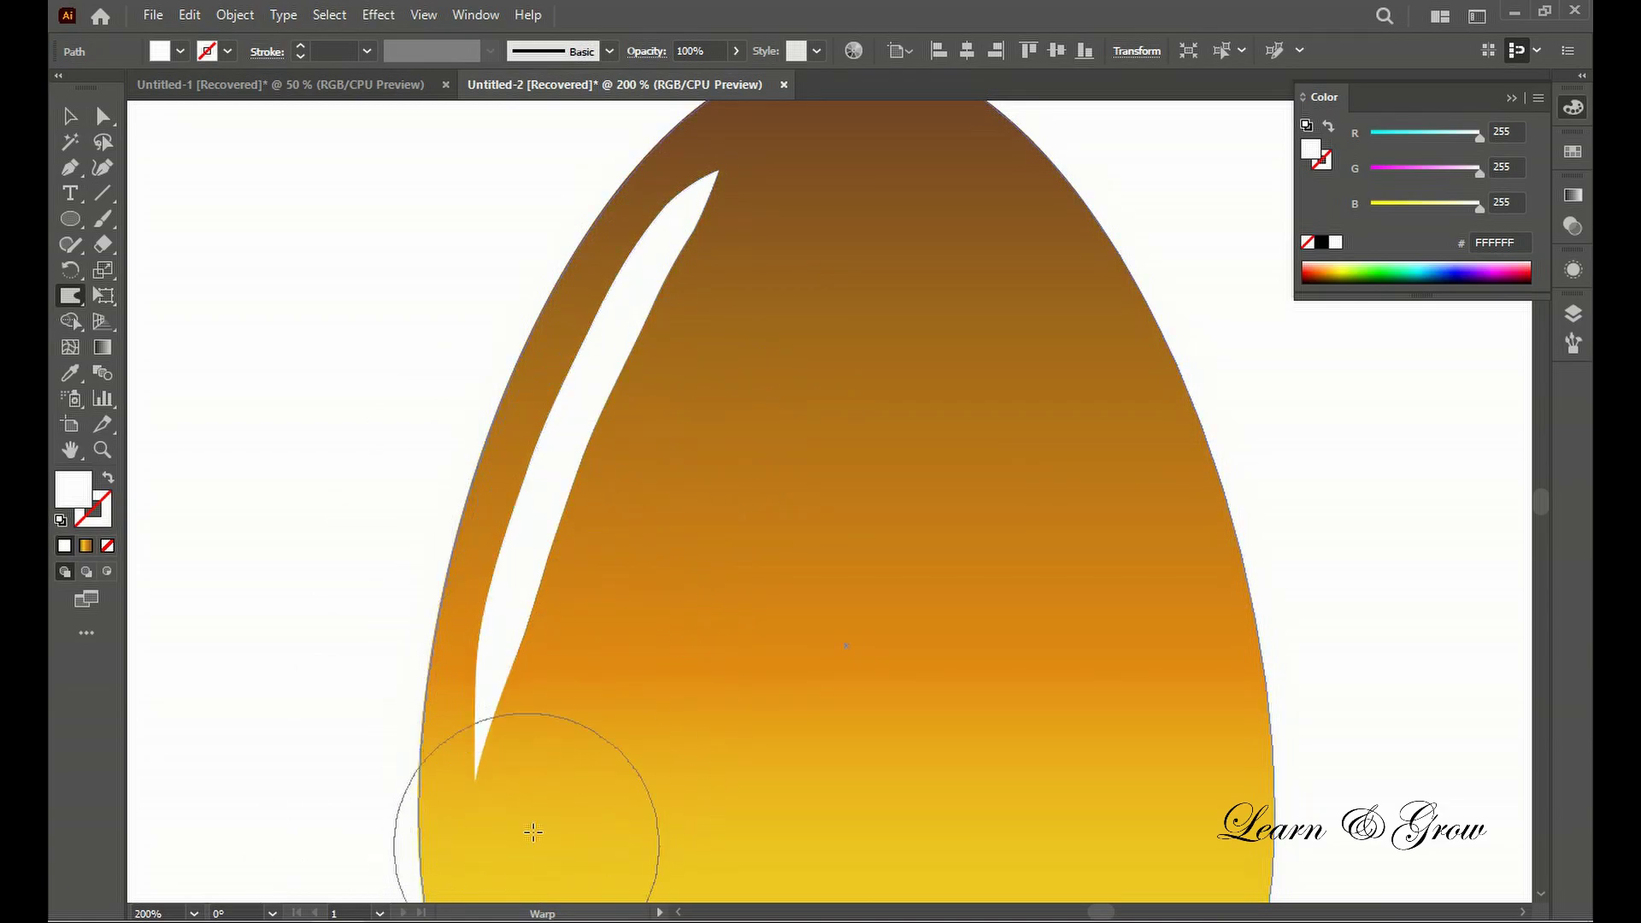
scroll(733, 378, up, 1)
scroll(564, 621, down, 2)
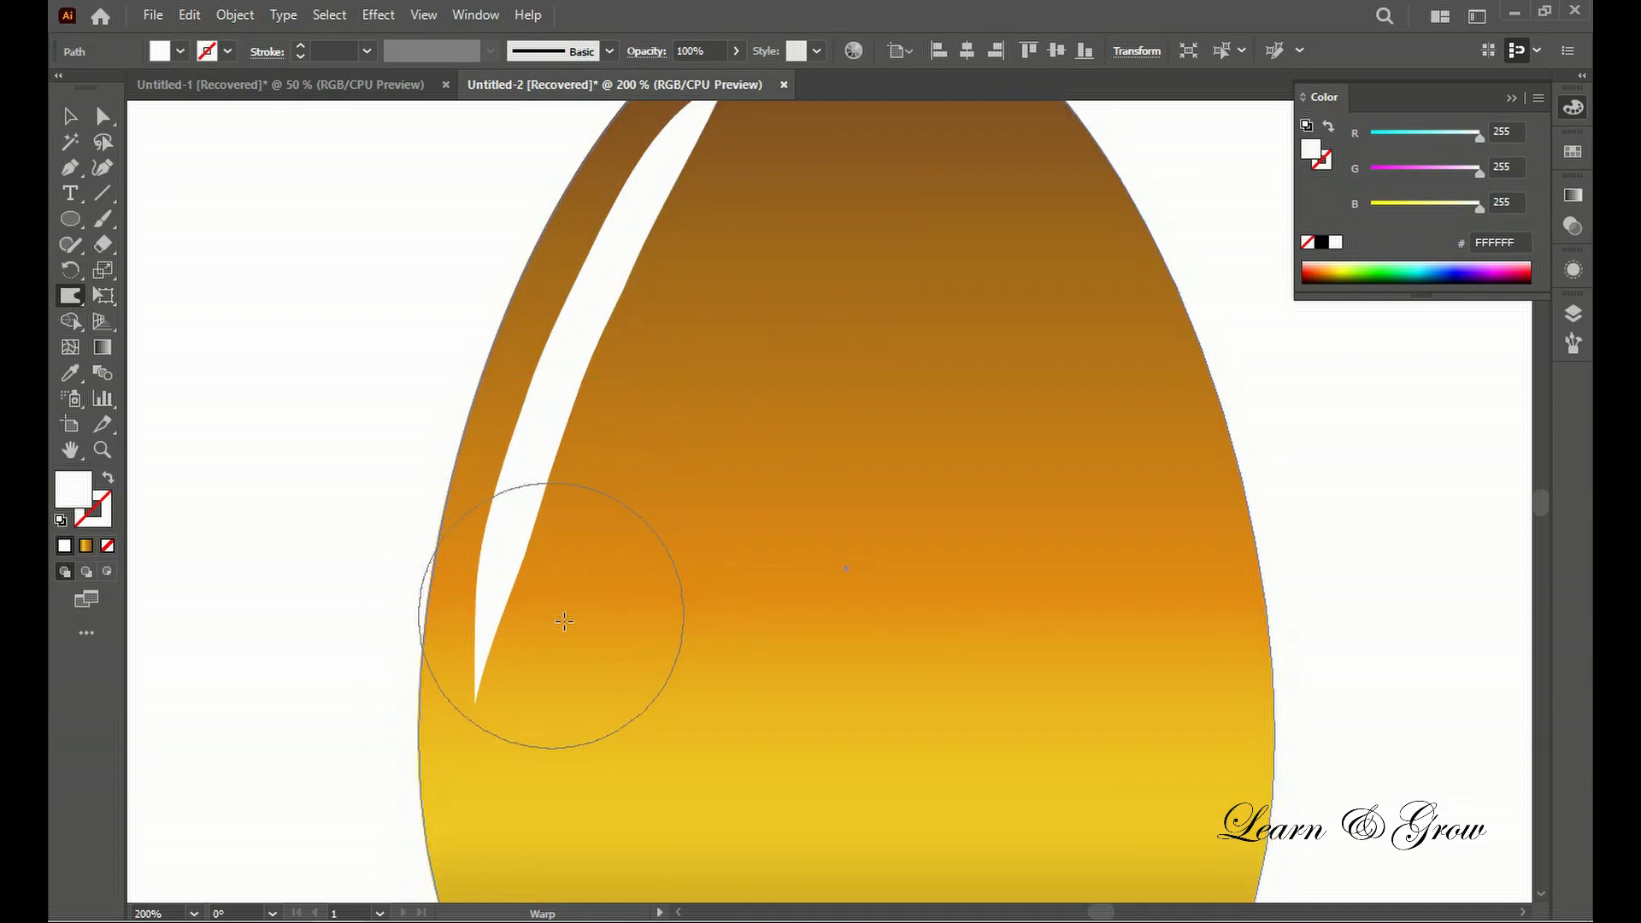
drag(564, 621, 531, 722)
scroll(523, 653, down, 1)
scroll(523, 653, down, 1)
Step: Scale the highlight narrower and nudge it slightly right
key(v)
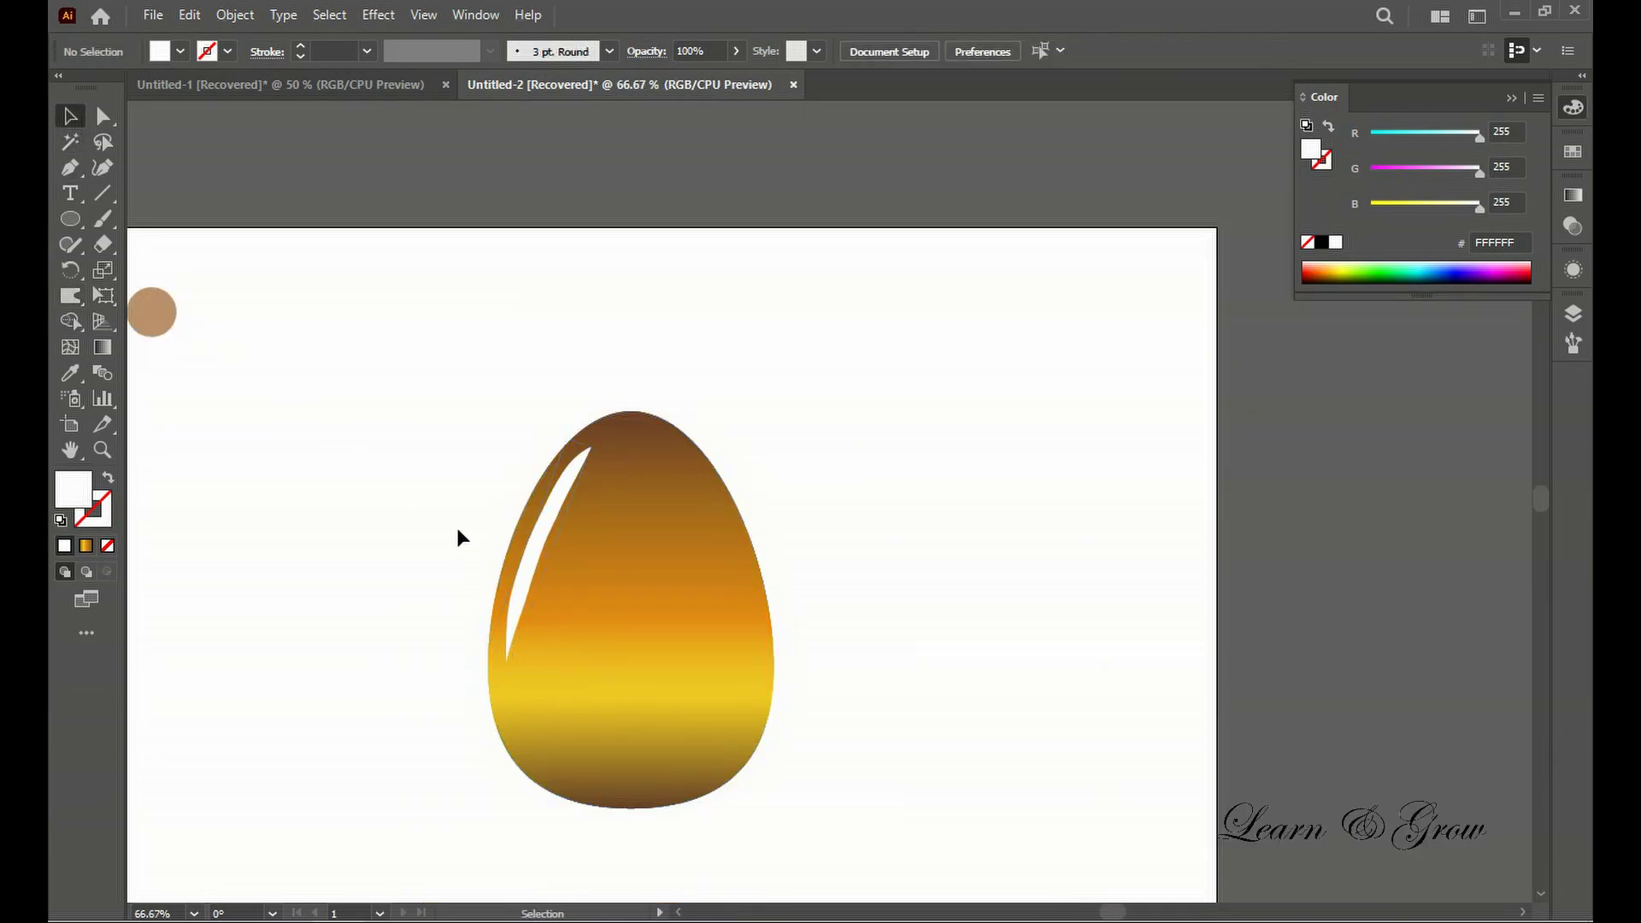
click(535, 571)
mouse_move(487, 659)
mouse_down()
mouse_move(479, 613)
mouse_move(520, 610)
mouse_up()
key(ctrl+shift+a)
mouse_move(530, 554)
mouse_down()
mouse_move(610, 516)
mouse_move(559, 520)
mouse_up()
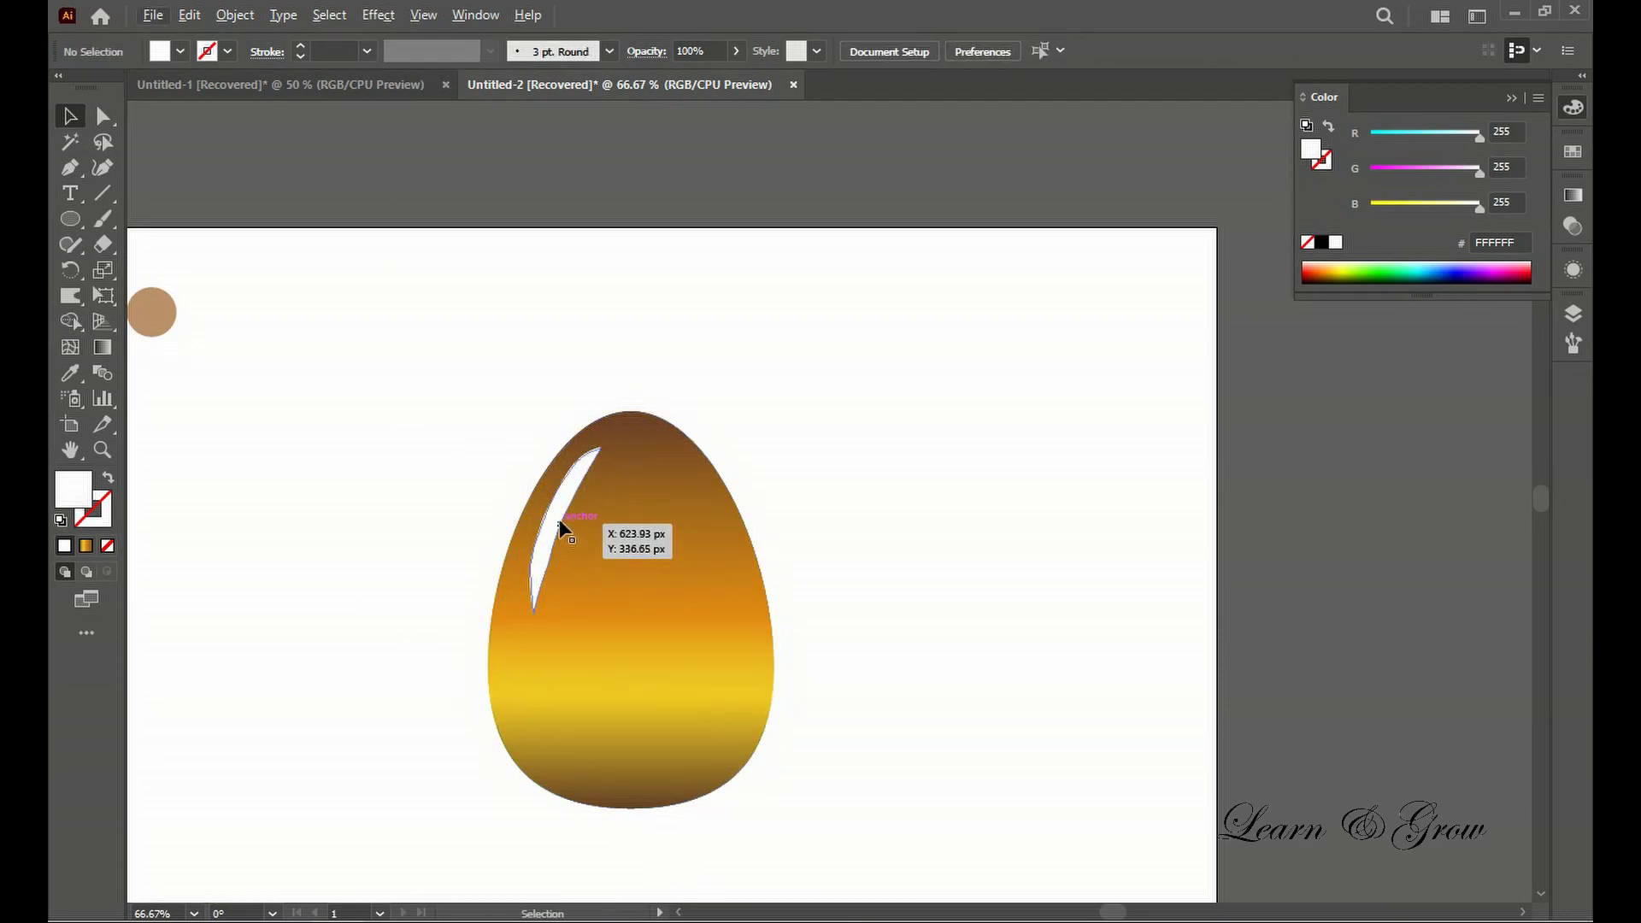
Step: Add an Outer Glow effect to the highlight with a yellow glow colour
click(379, 15)
mouse_move(407, 257)
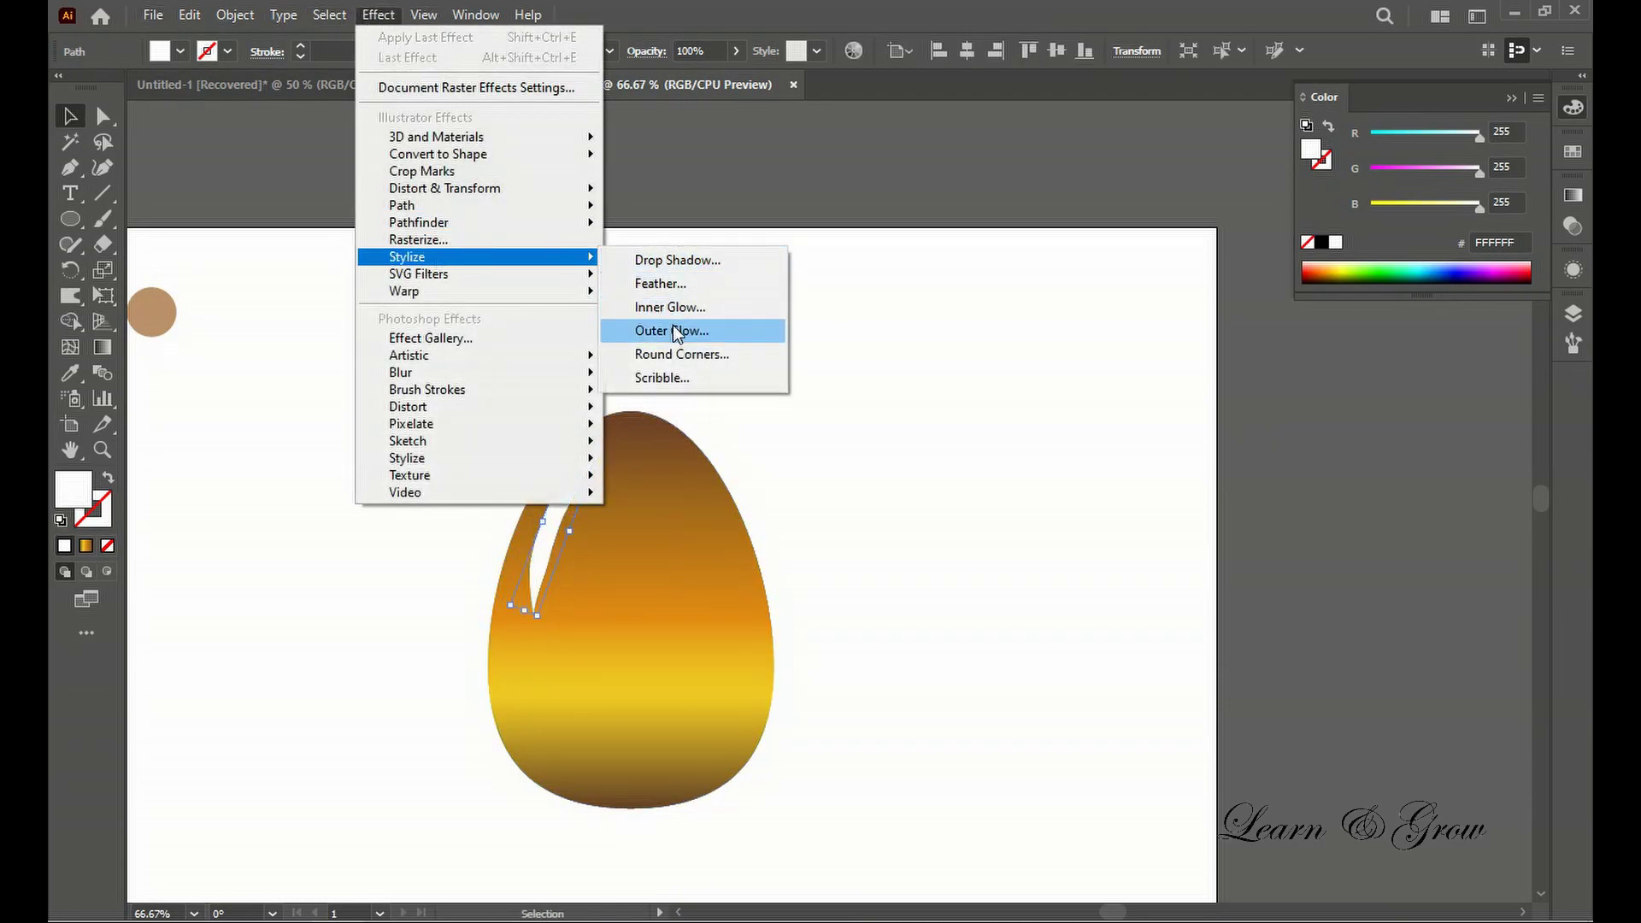
click(672, 331)
click(1179, 331)
drag(846, 585, 846, 557)
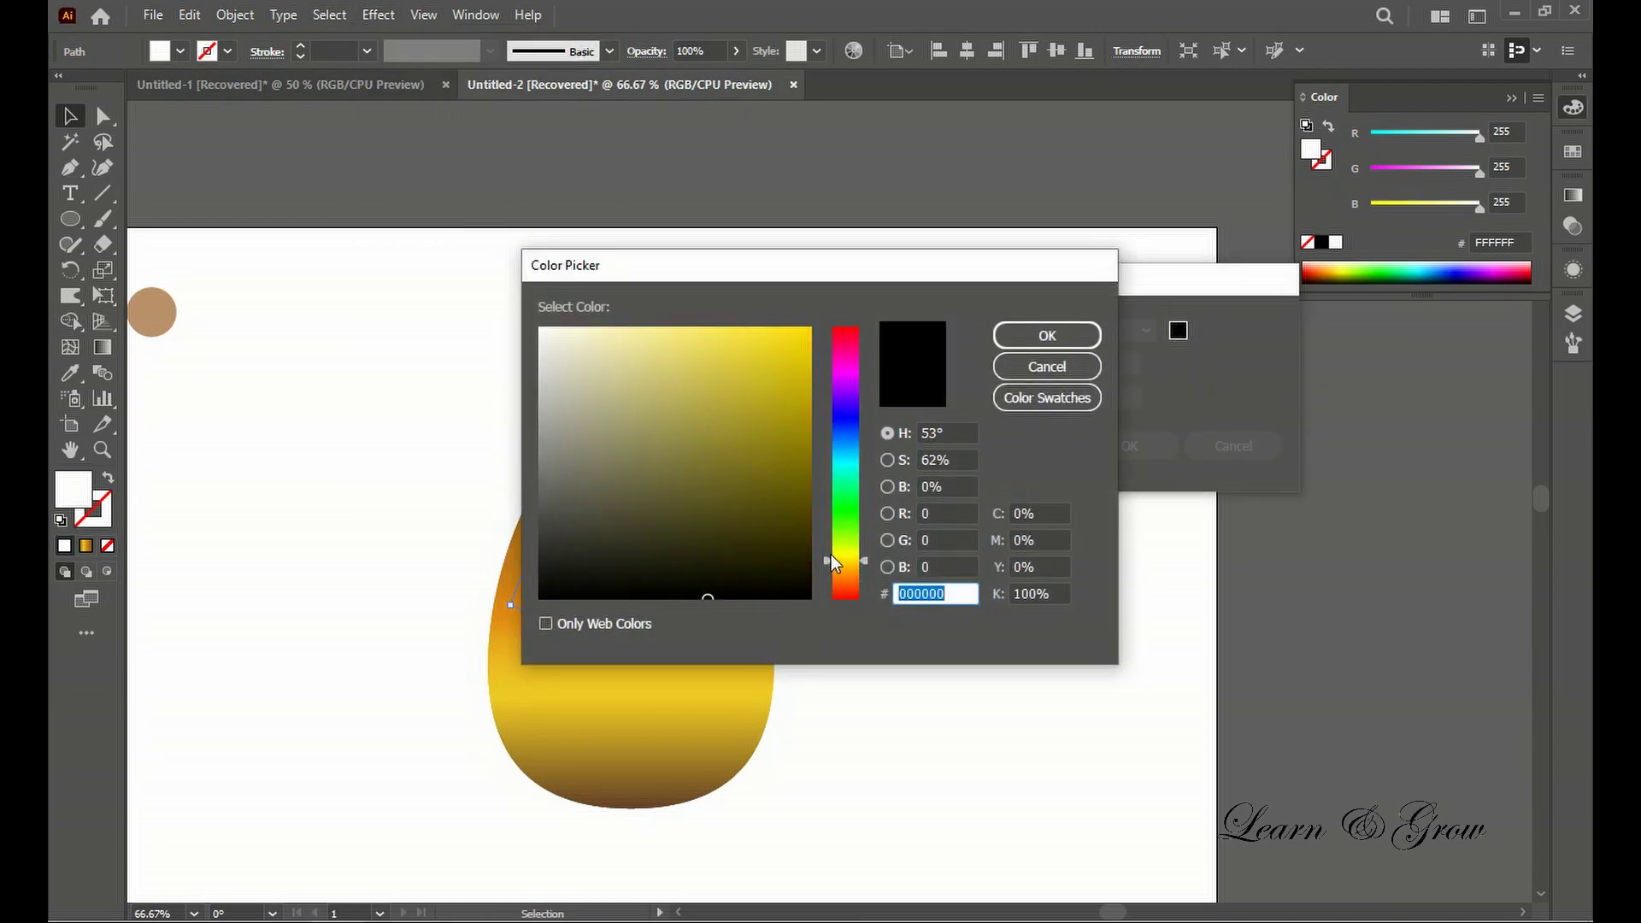
click(796, 374)
click(1017, 337)
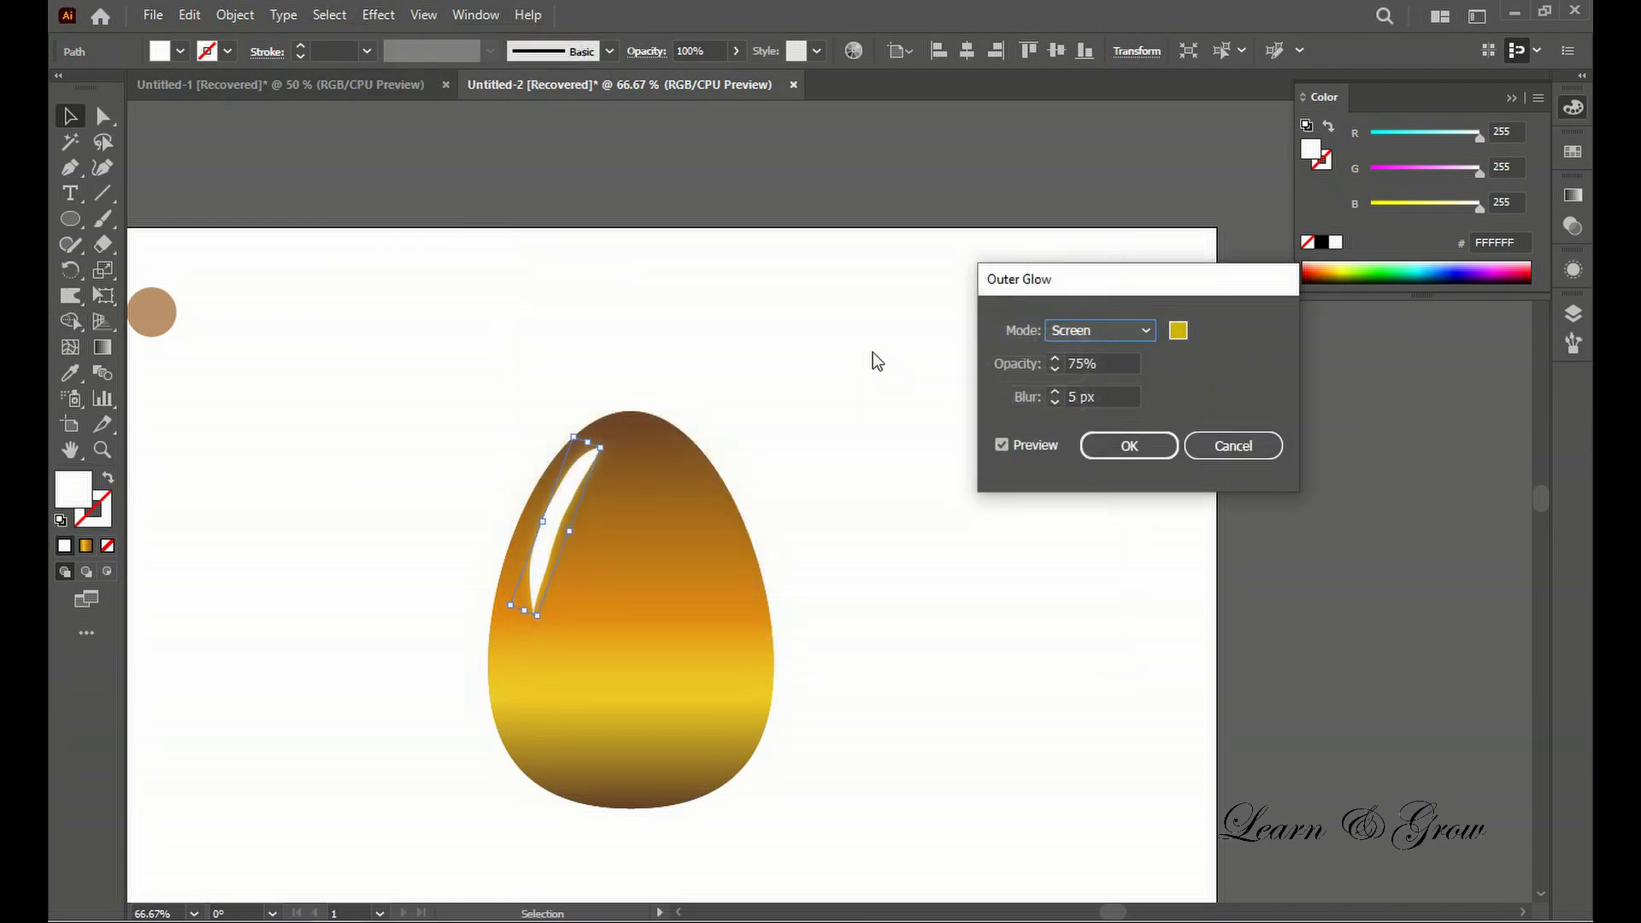
Step: Set the Outer Glow to Normal mode, brighter yellow, 100% opacity and 23 px blur
click(1123, 396)
click(1126, 363)
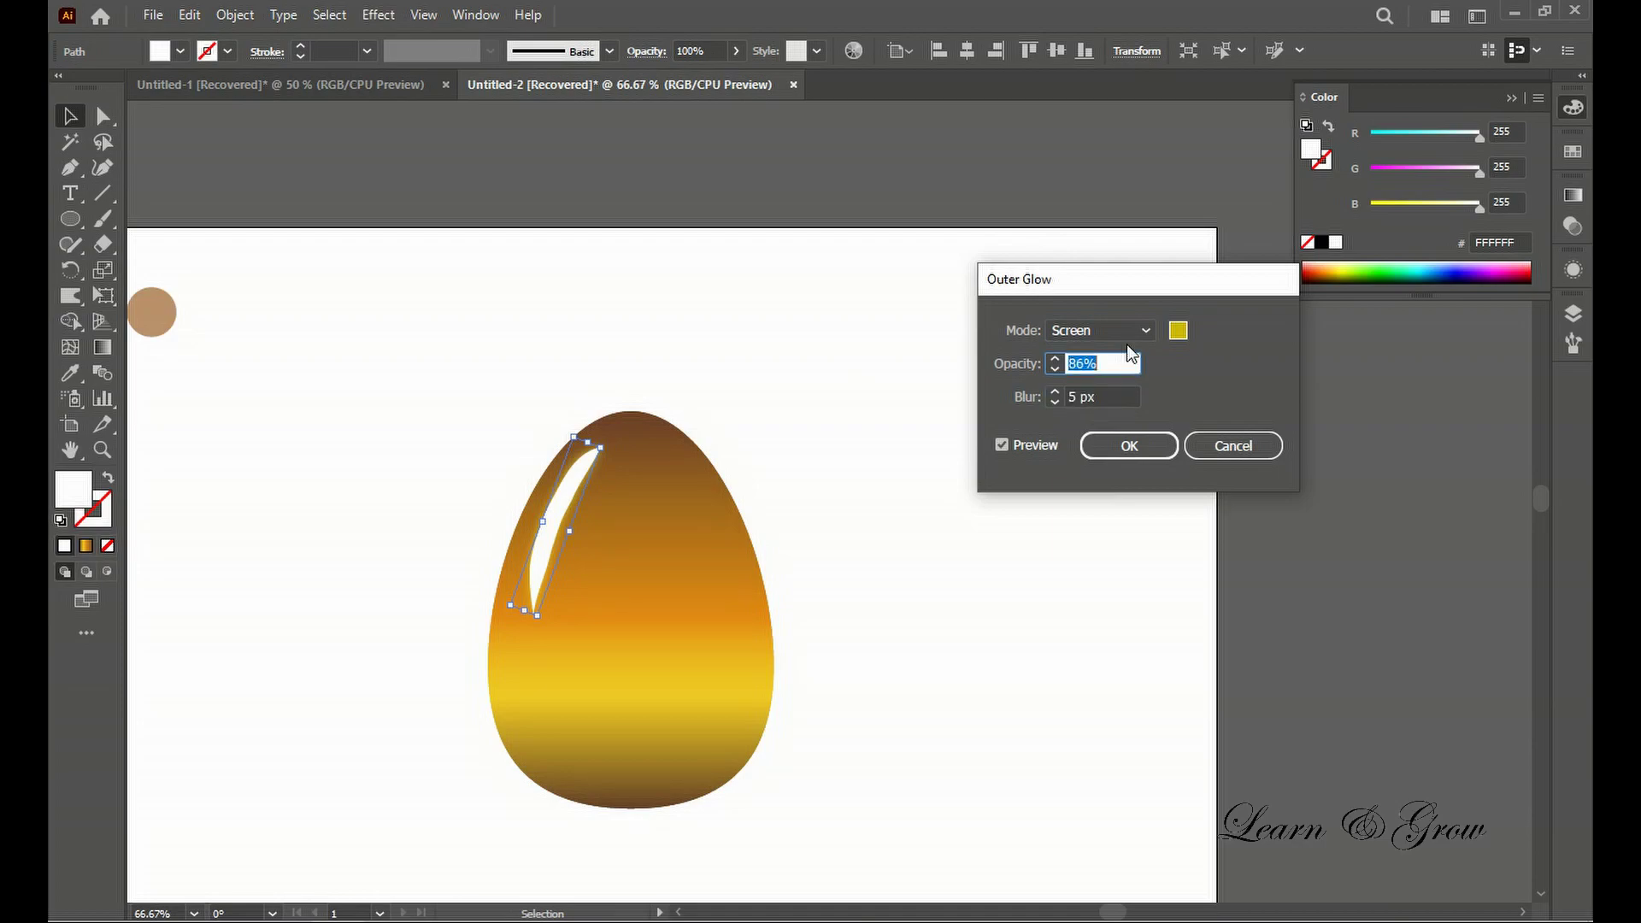
click(1120, 334)
click(1101, 355)
click(1178, 330)
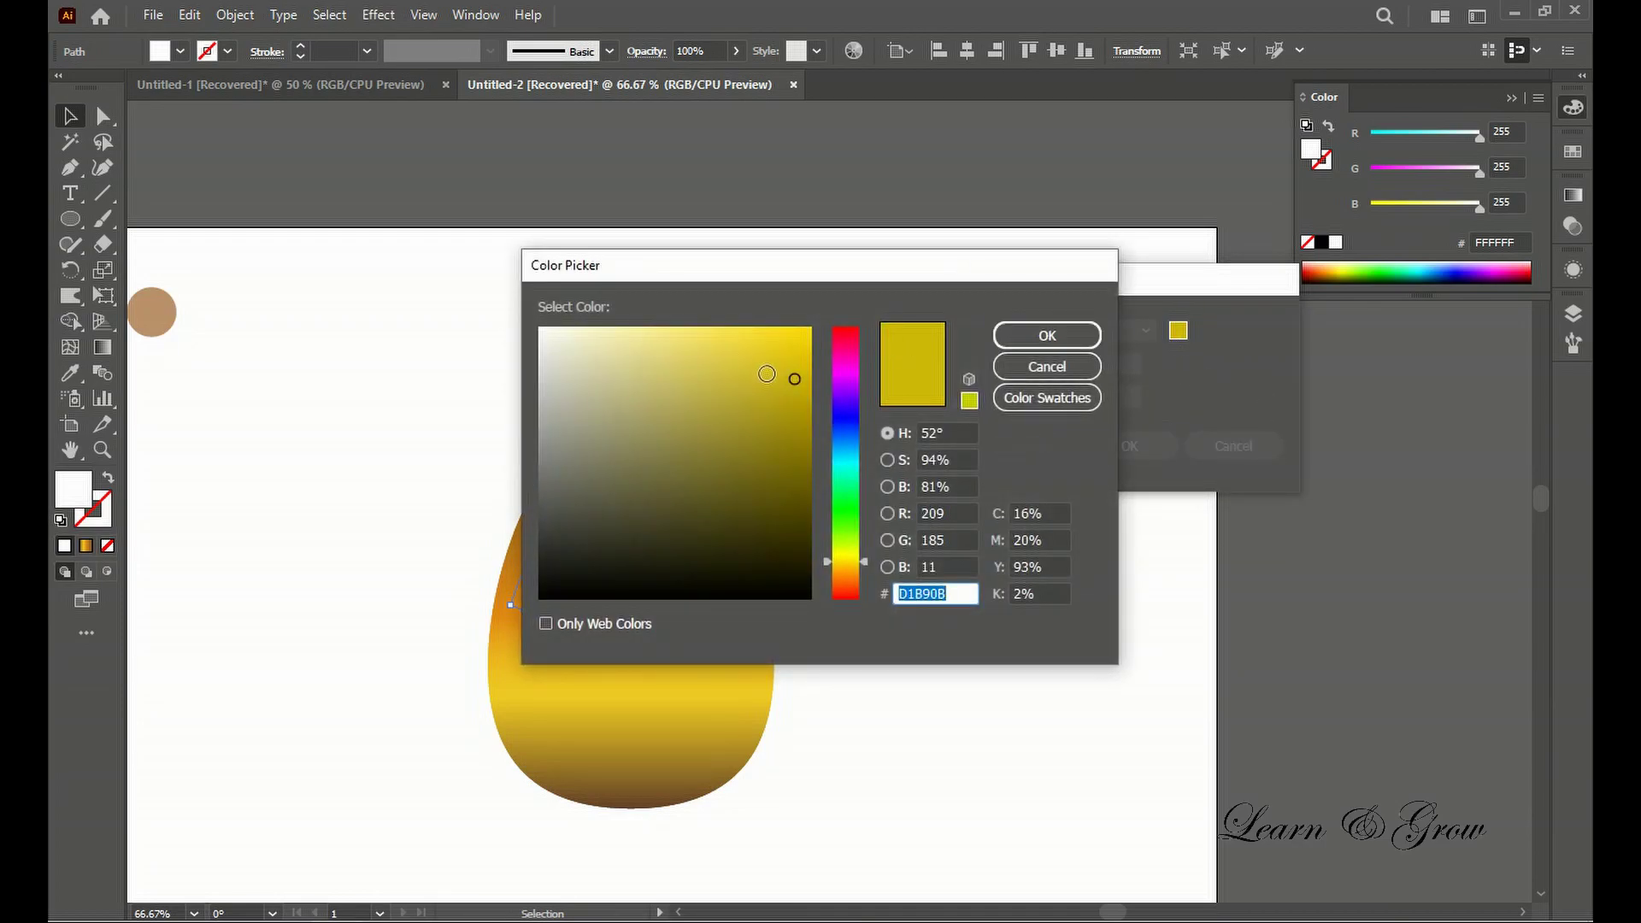
click(829, 300)
click(1064, 335)
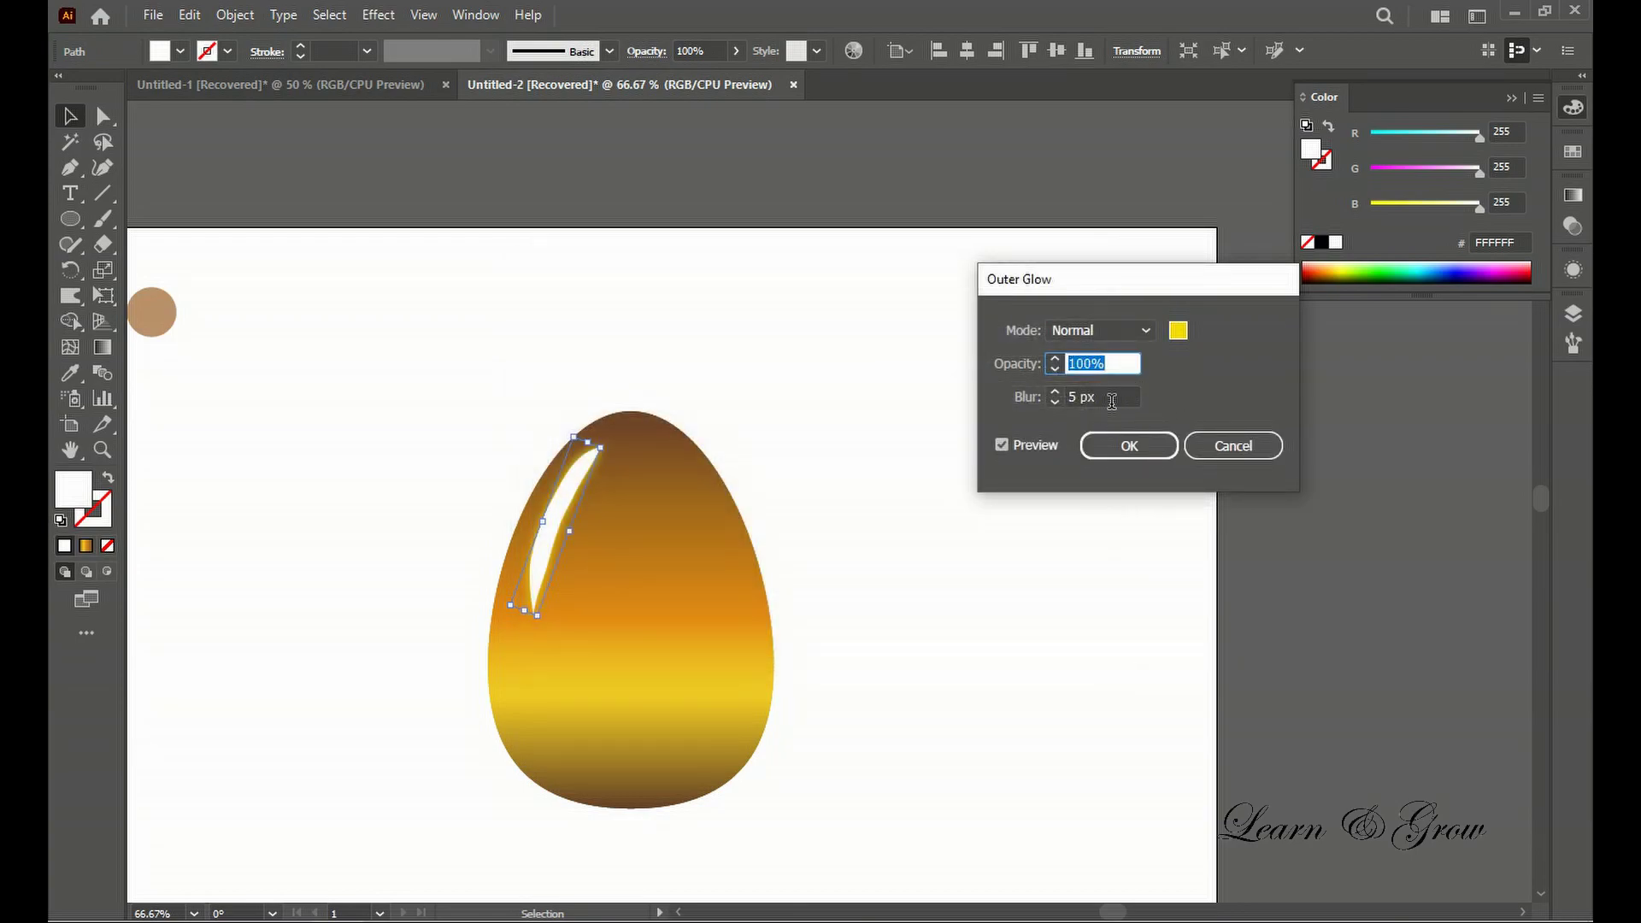
key(Tab)
key(Up)
key(Up)
key(Up)
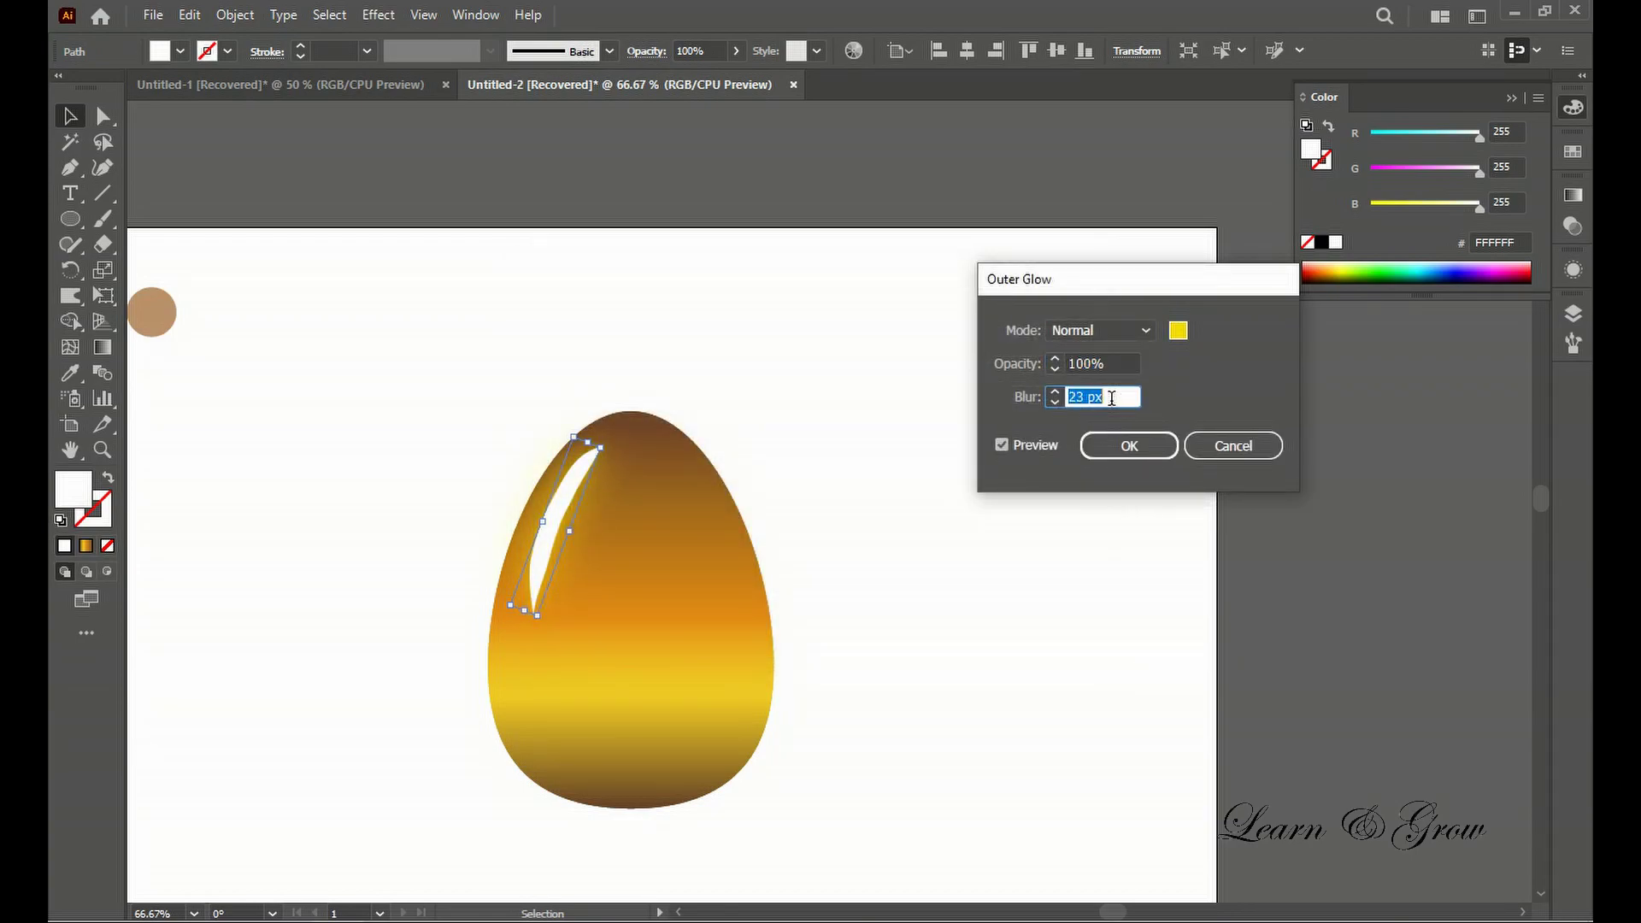
click(1103, 445)
scroll(695, 680, down, 3)
scroll(695, 679, left, 2)
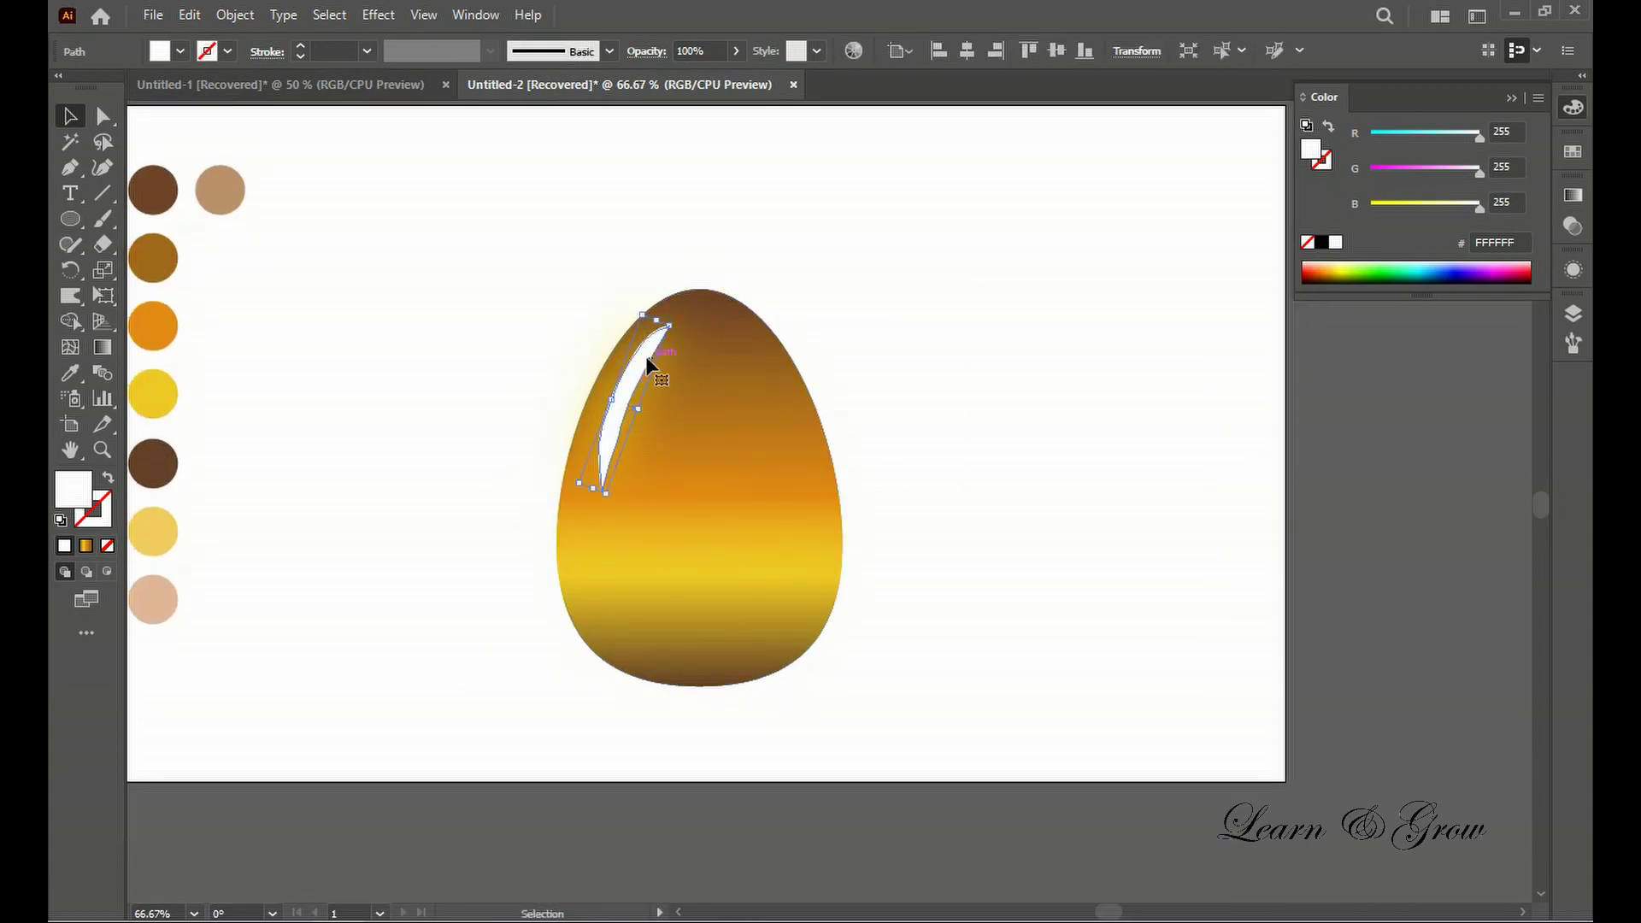
Step: Switch the Color panel to HSB and give the highlight a pale cream-yellow fill
click(1571, 108)
click(1538, 97)
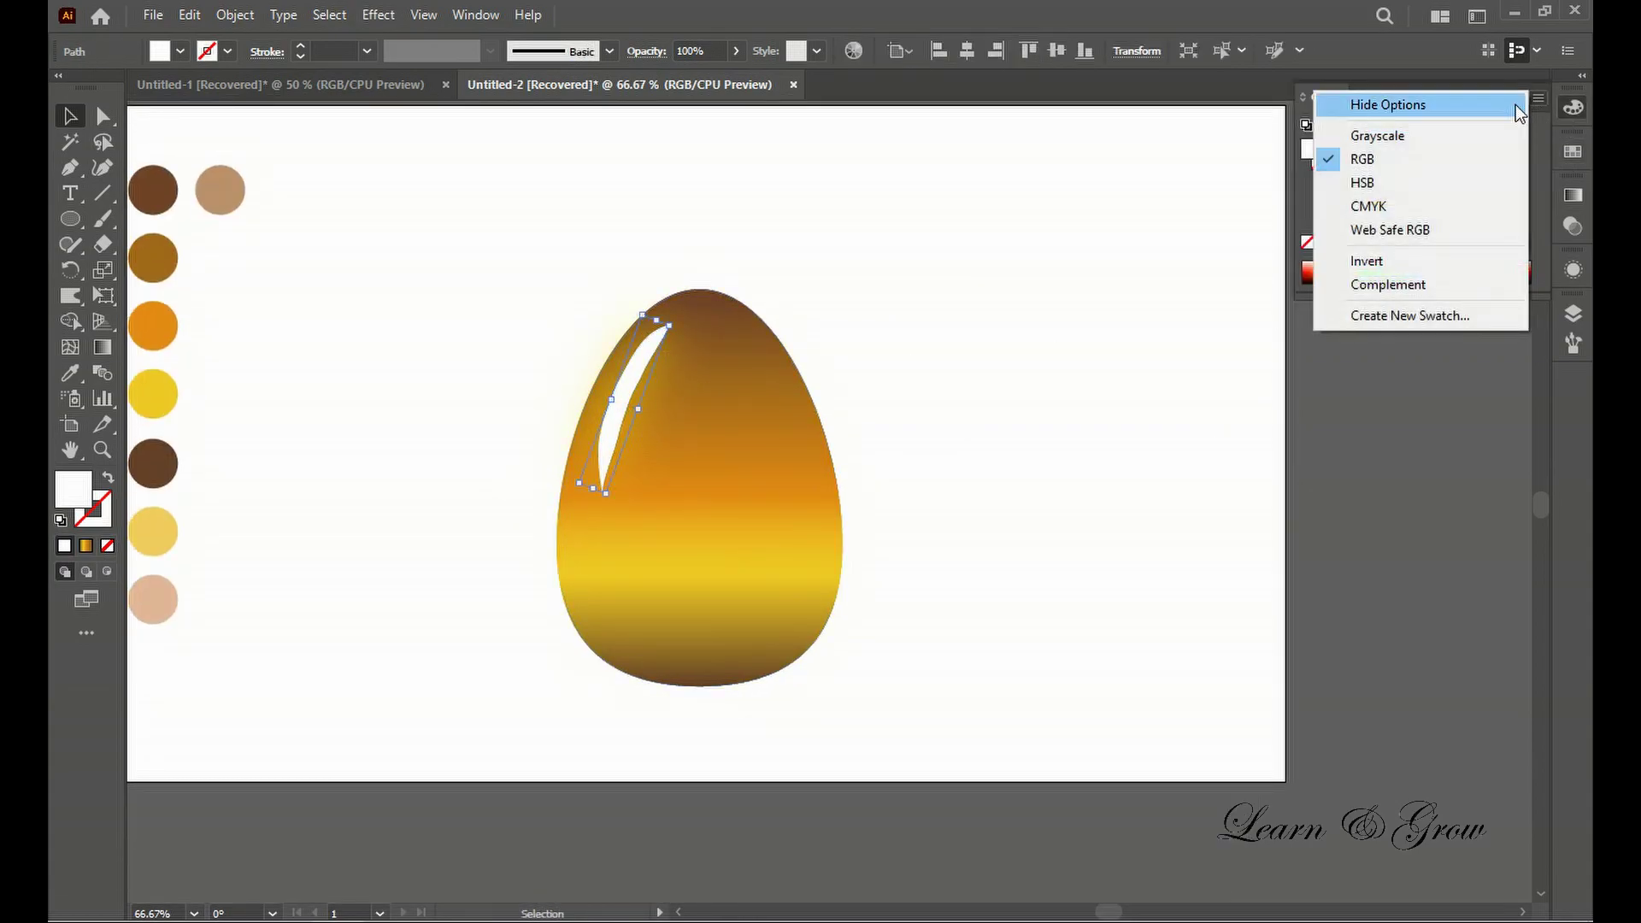
click(1362, 182)
drag(1478, 208, 1387, 168)
click(1339, 270)
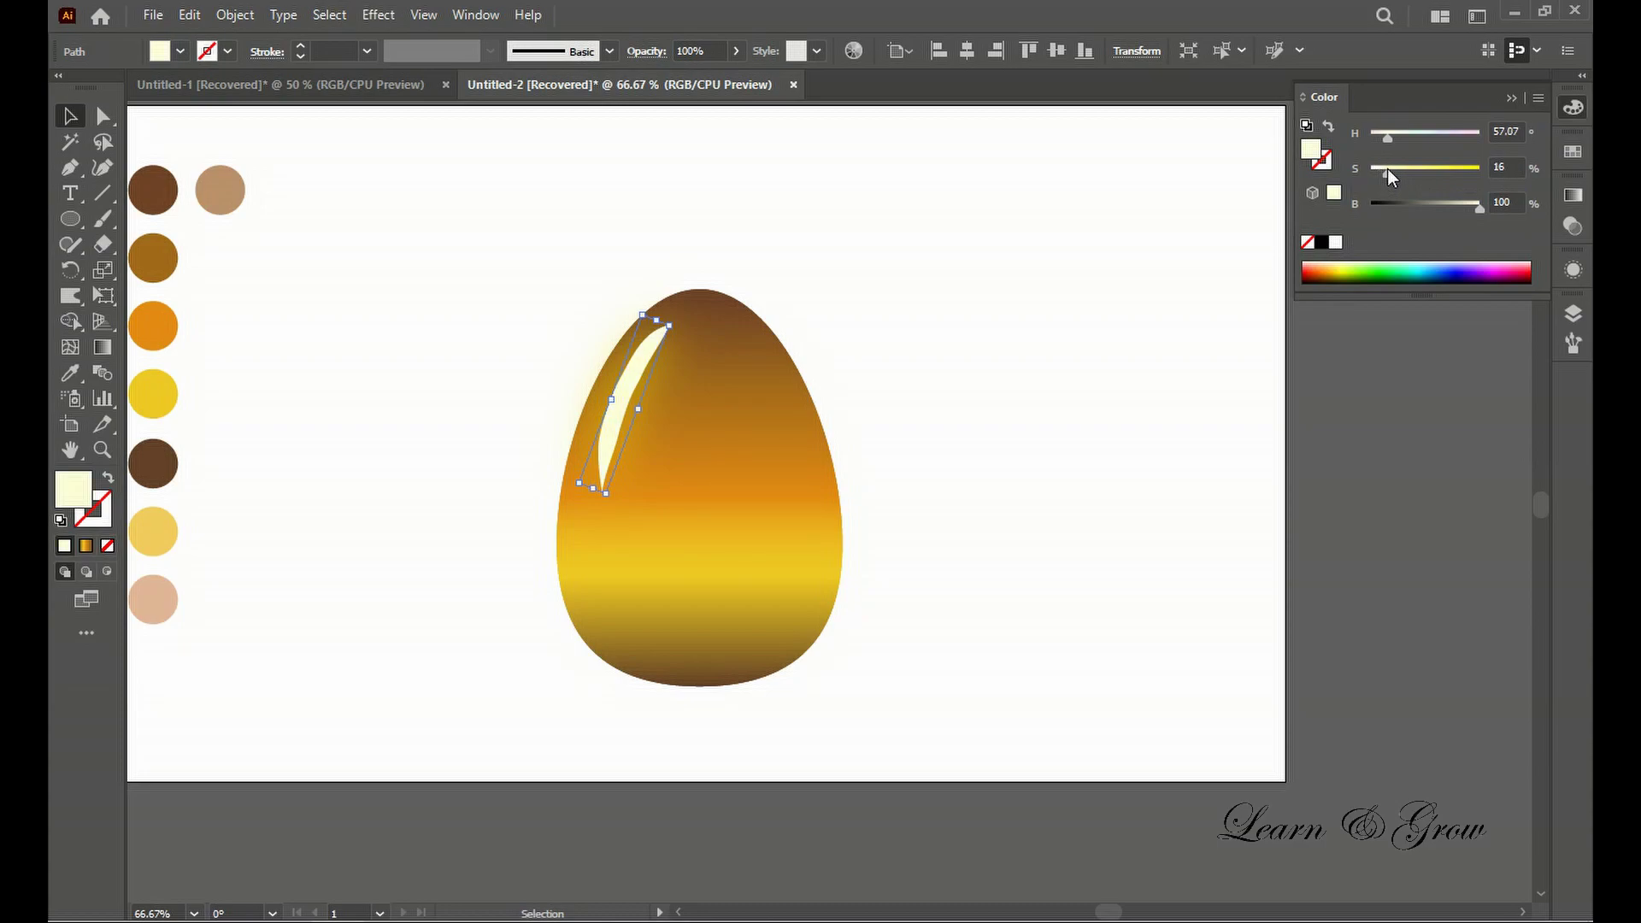
Step: Warp the highlight's lower bulge inward to make a thinner sliver
click(494, 502)
click(608, 423)
click(68, 300)
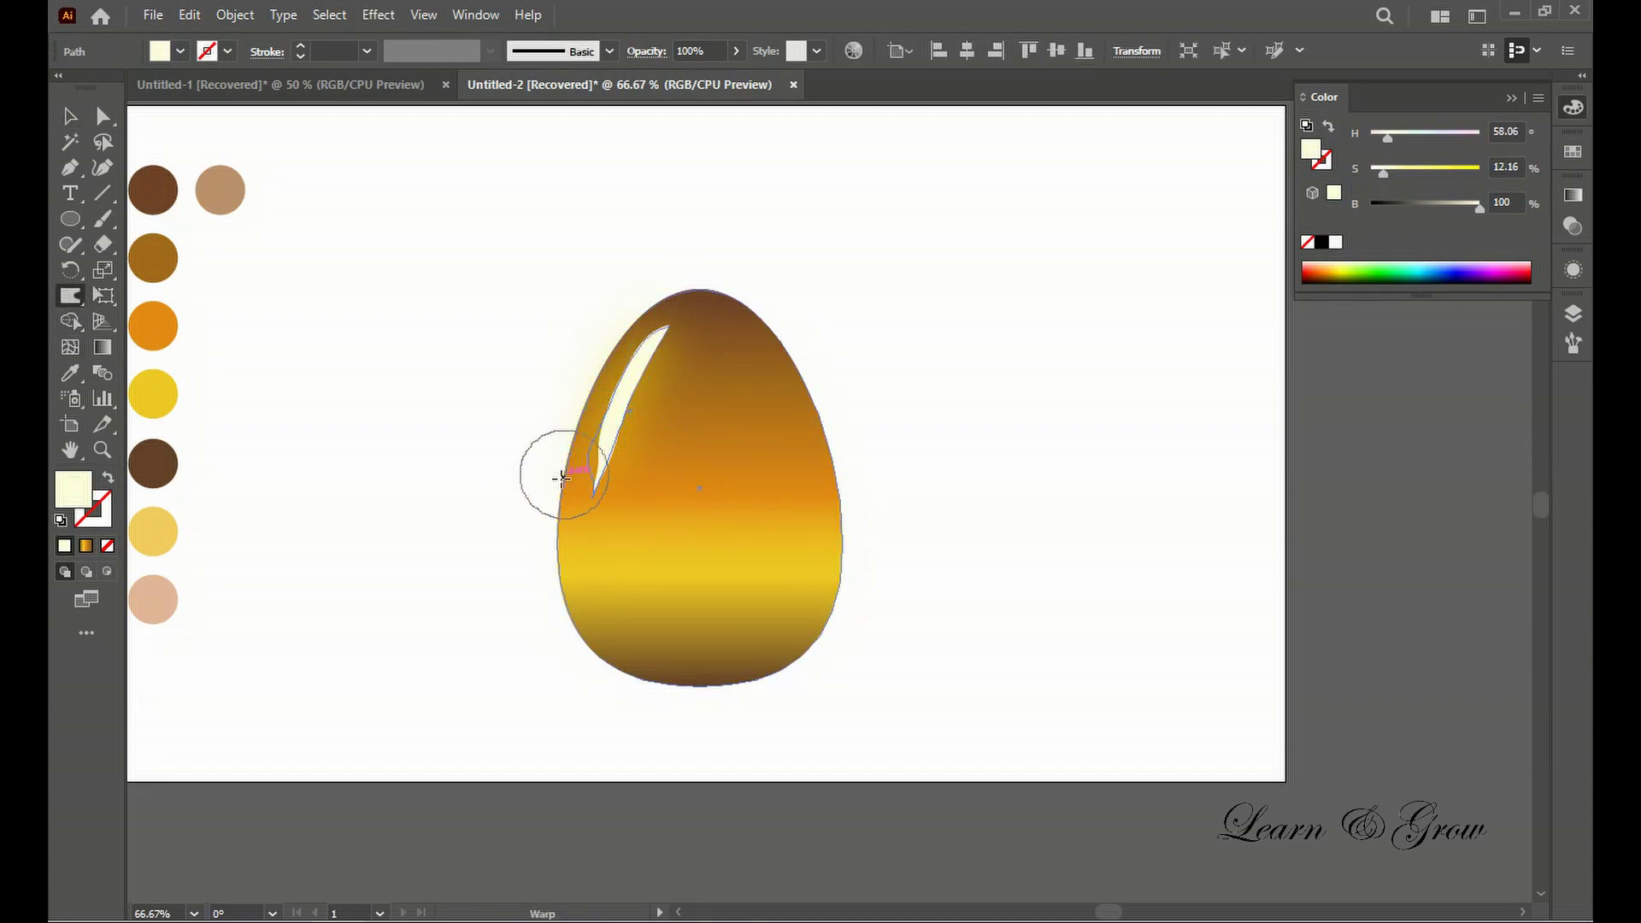
mouse_move(573, 440)
mouse_down()
mouse_move(609, 400)
mouse_move(605, 514)
mouse_up()
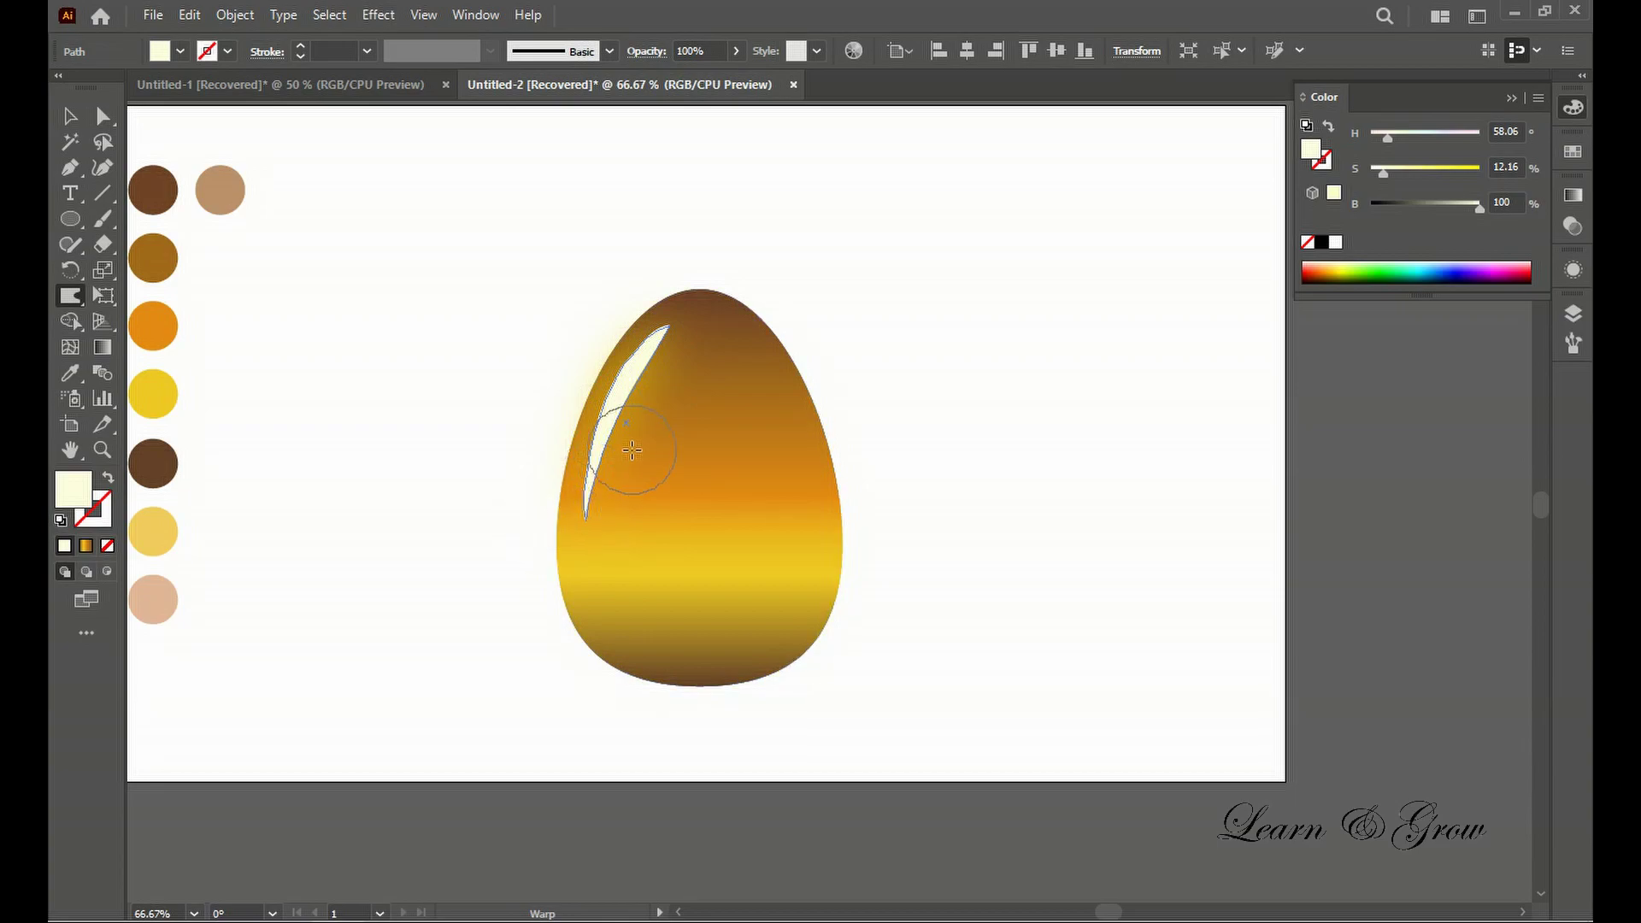
click(70, 115)
click(356, 391)
Step: Reposition the egg's gradient stops to about 18.34% and 31%
drag(363, 380, 547, 476)
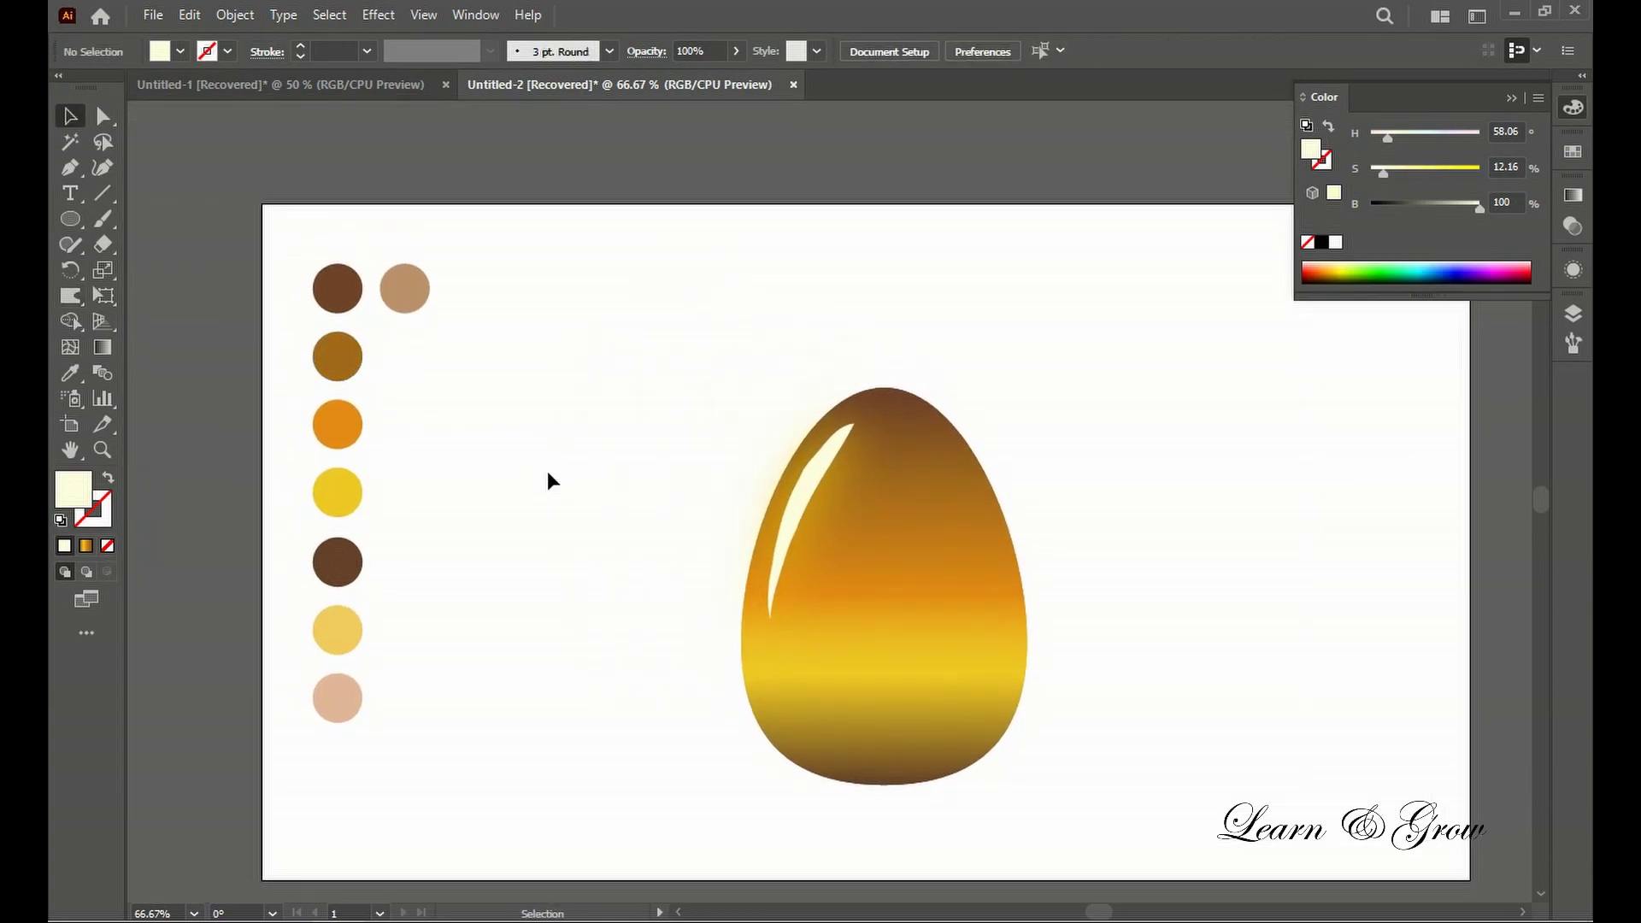
click(803, 702)
click(1575, 198)
click(1319, 387)
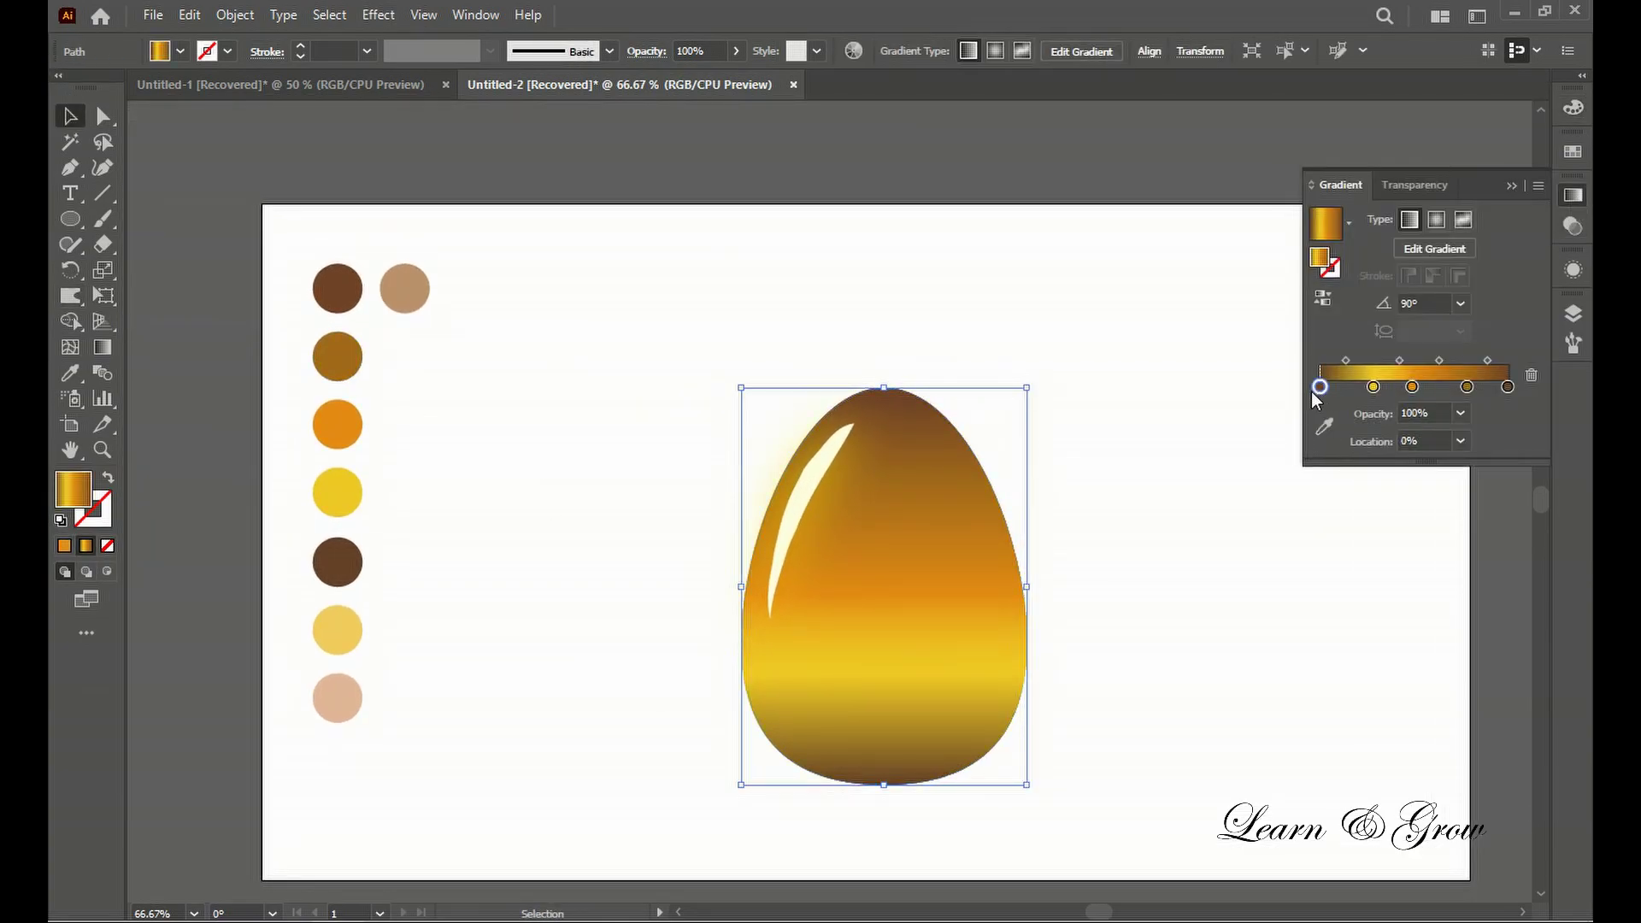
mouse_move(1365, 389)
mouse_down()
mouse_move(1397, 387)
mouse_move(1374, 360)
mouse_up()
click(1376, 360)
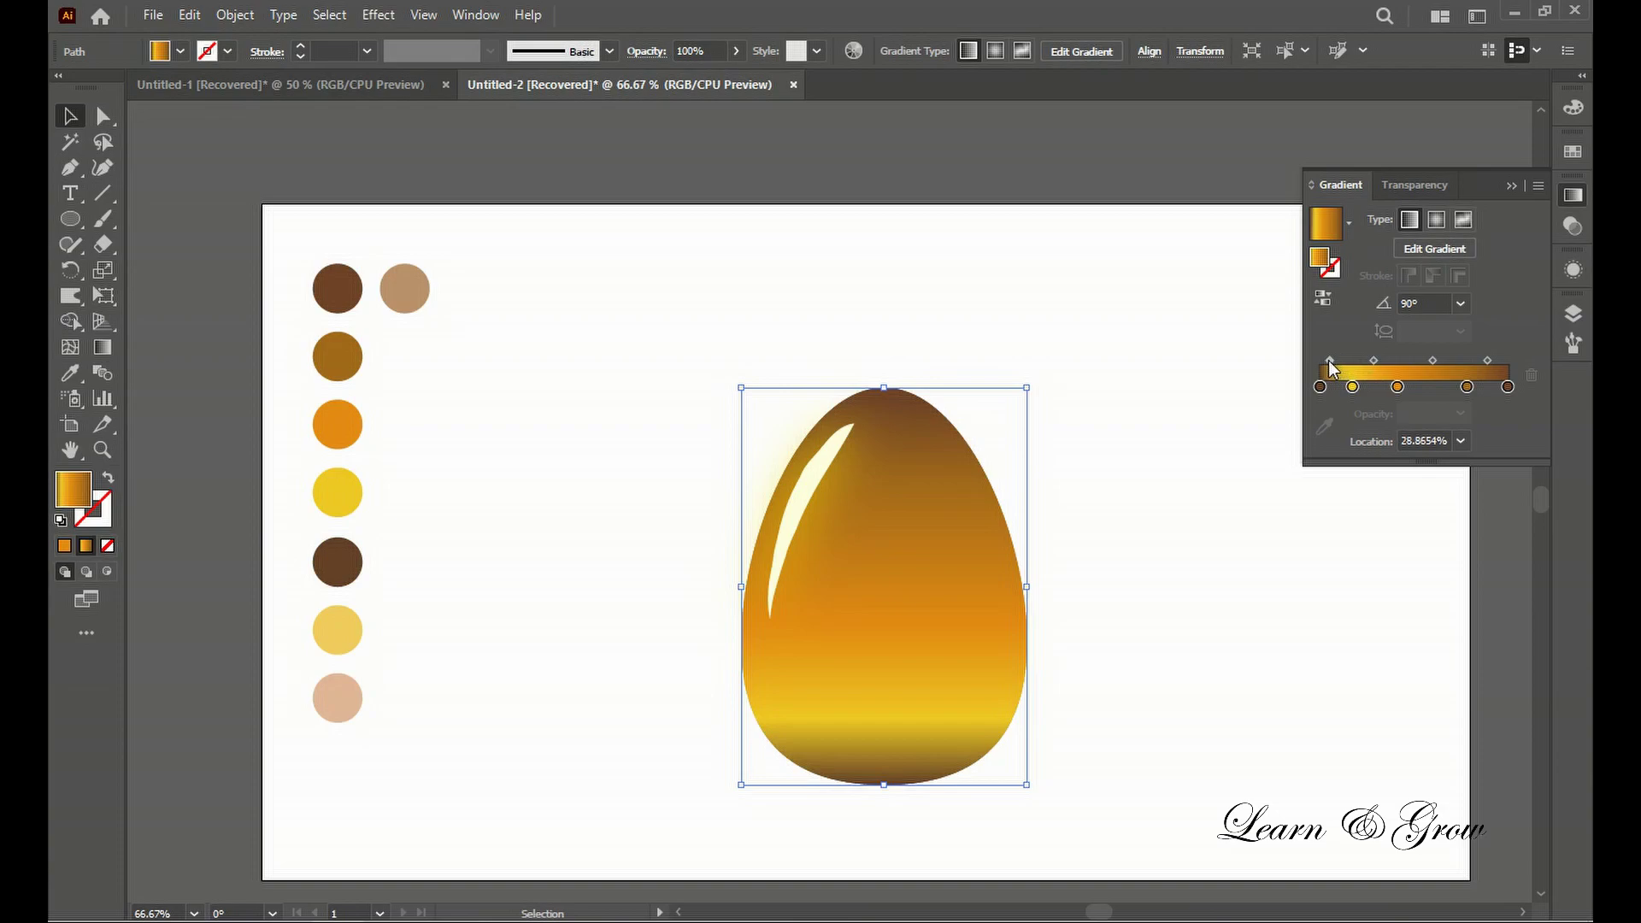
drag(1352, 387, 1377, 387)
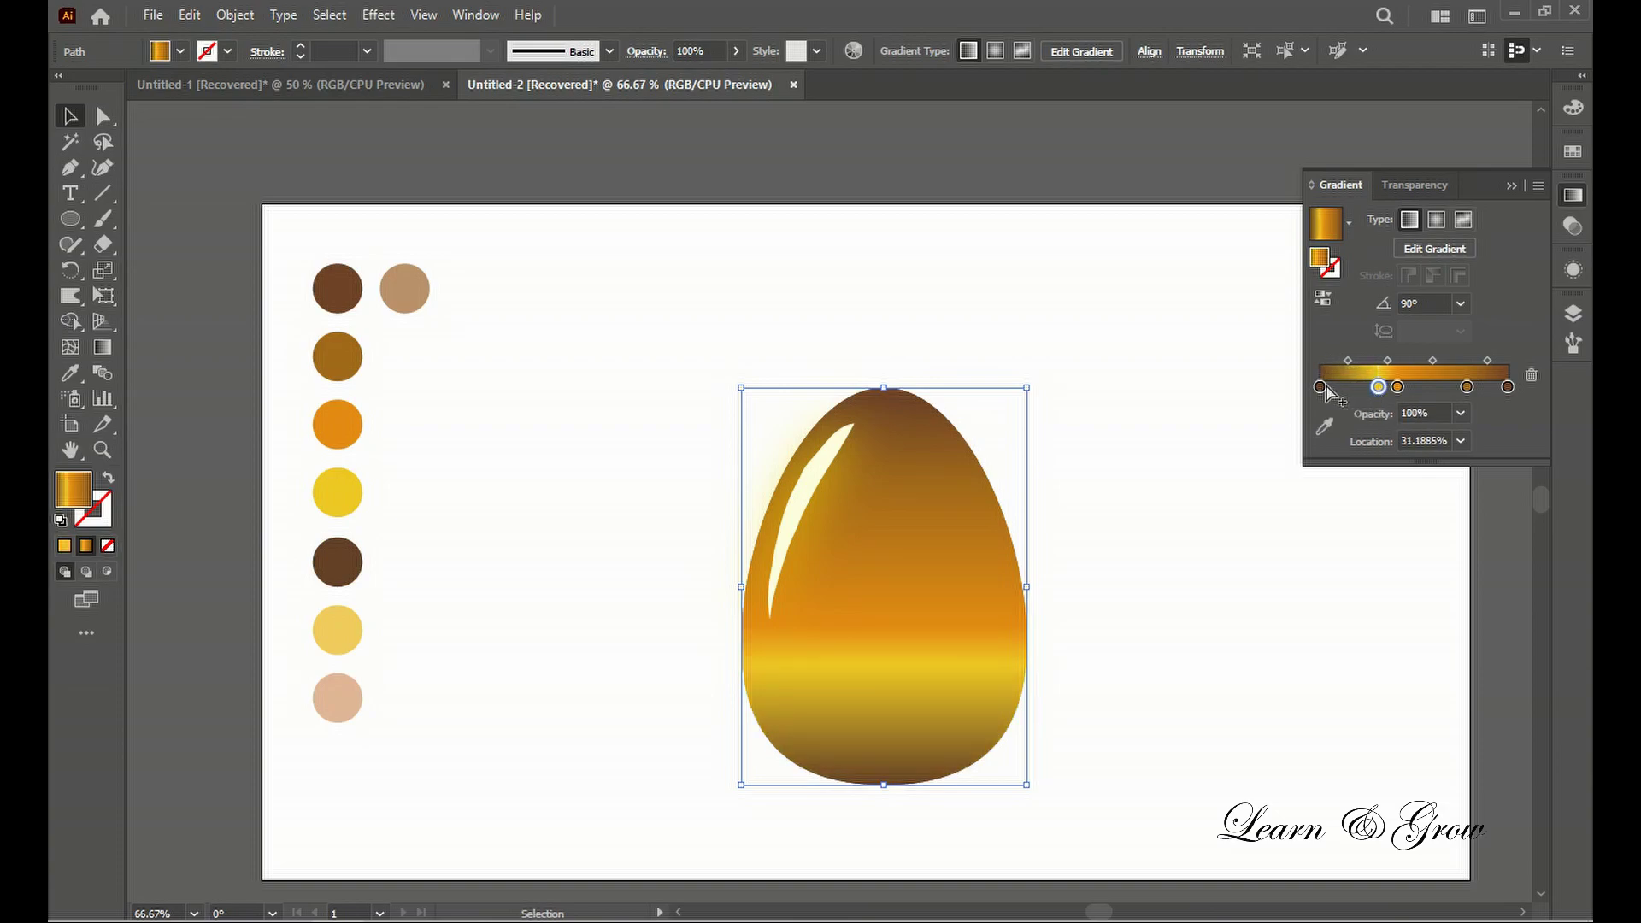
Step: Add dark brown stops near the top, shift the gradient down and lighten the new brown stop
click(1327, 387)
click(1324, 425)
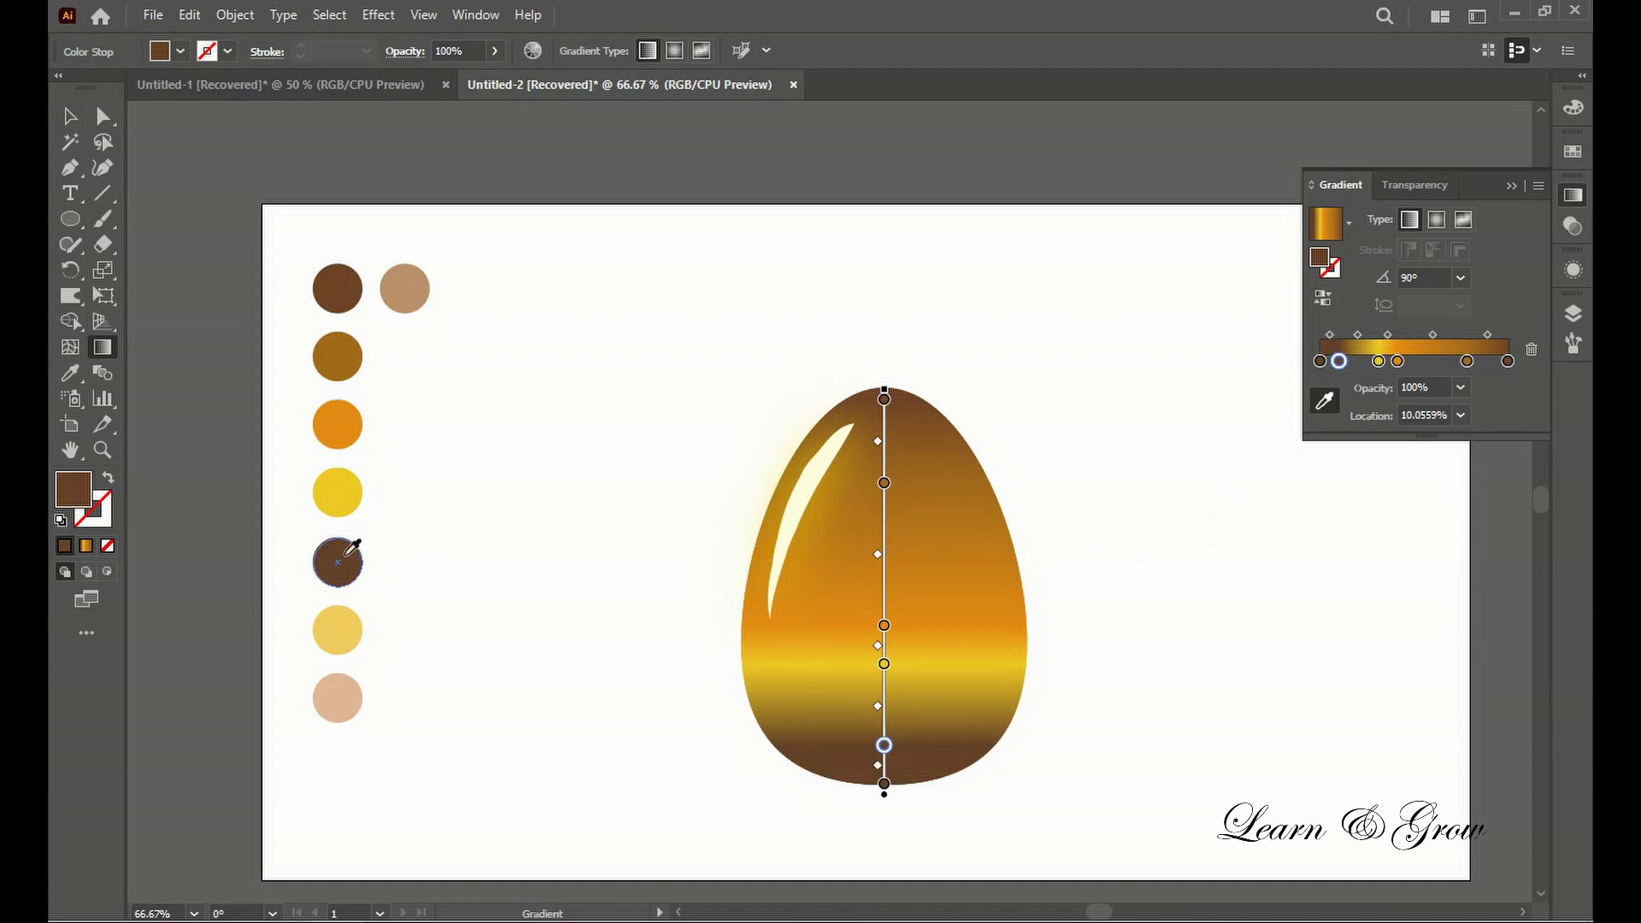
drag(1404, 362, 1369, 362)
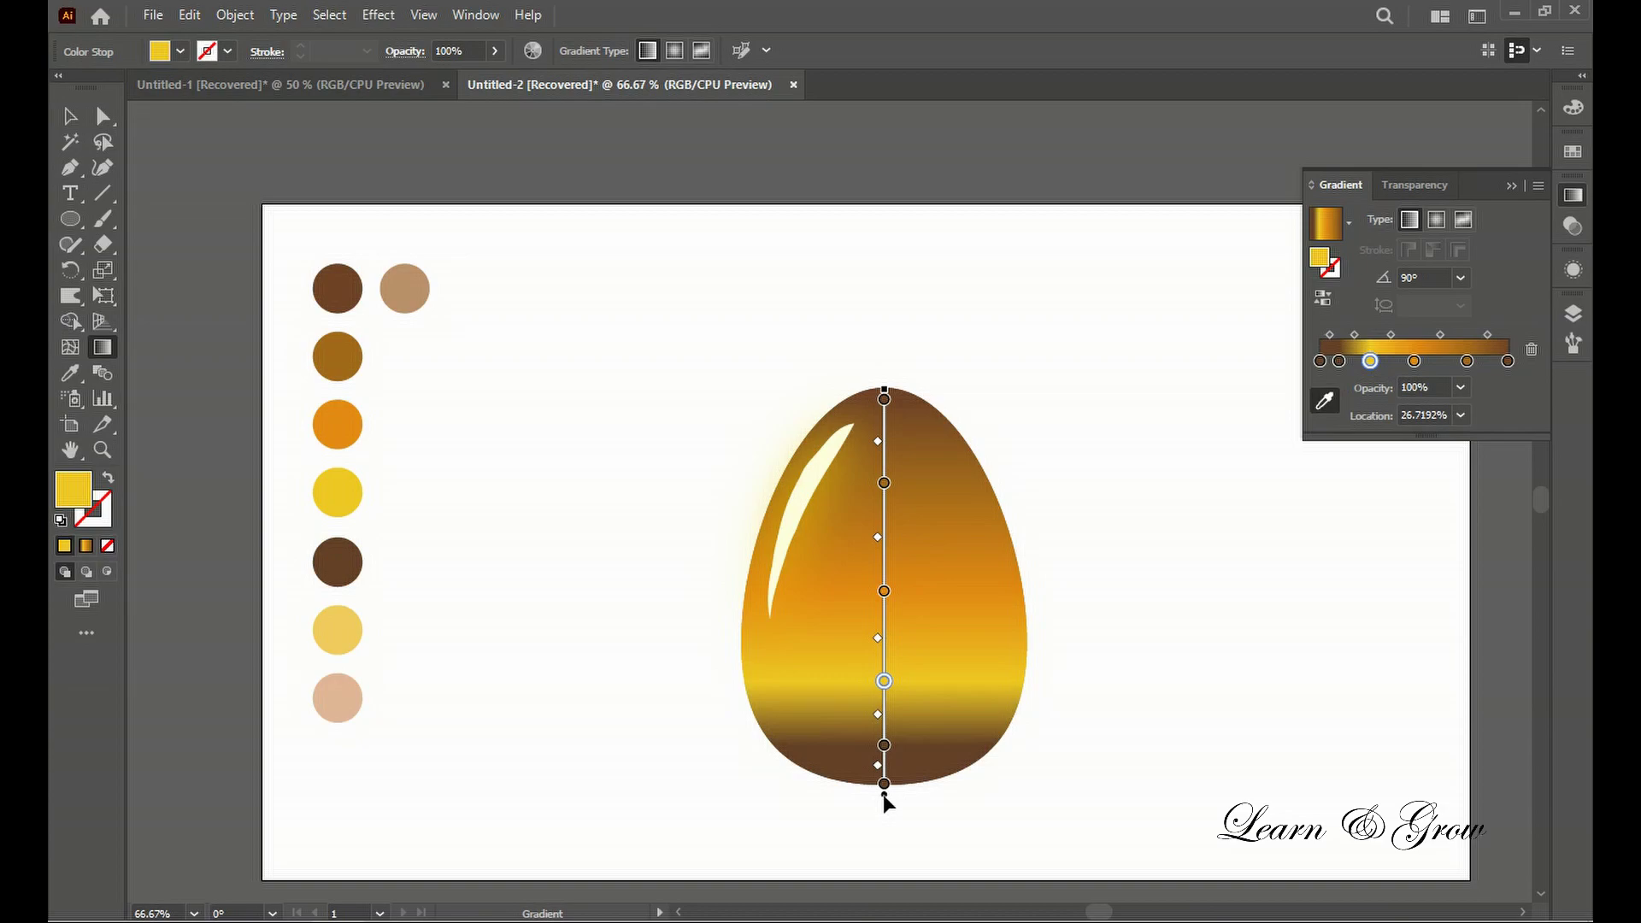
drag(884, 793, 883, 825)
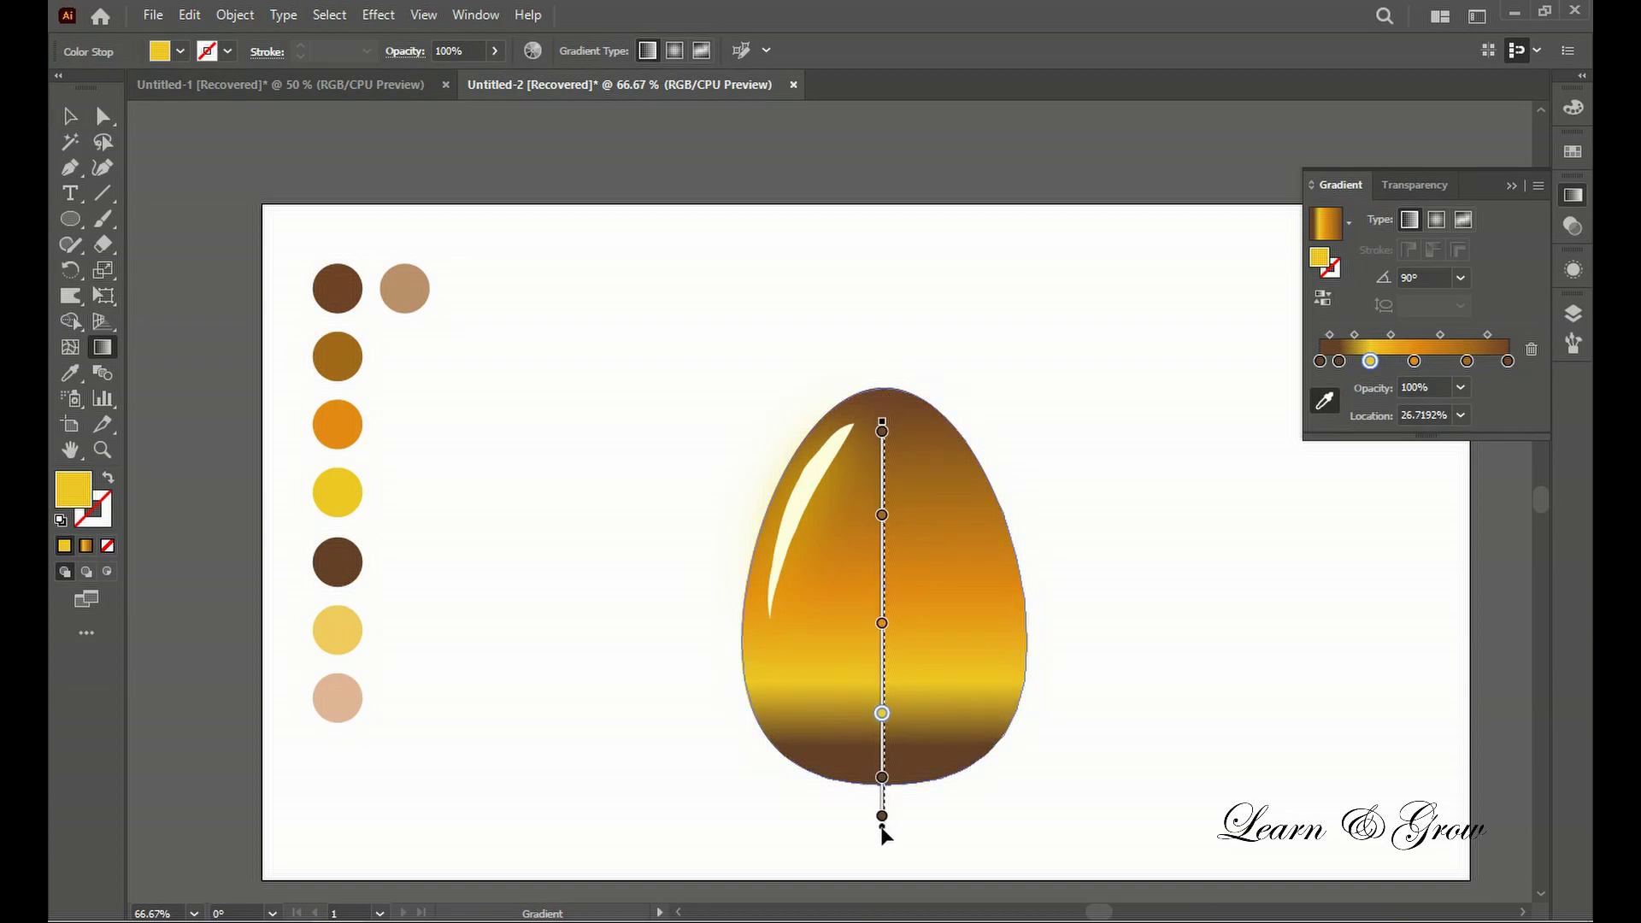
click(1345, 366)
double_click(1343, 362)
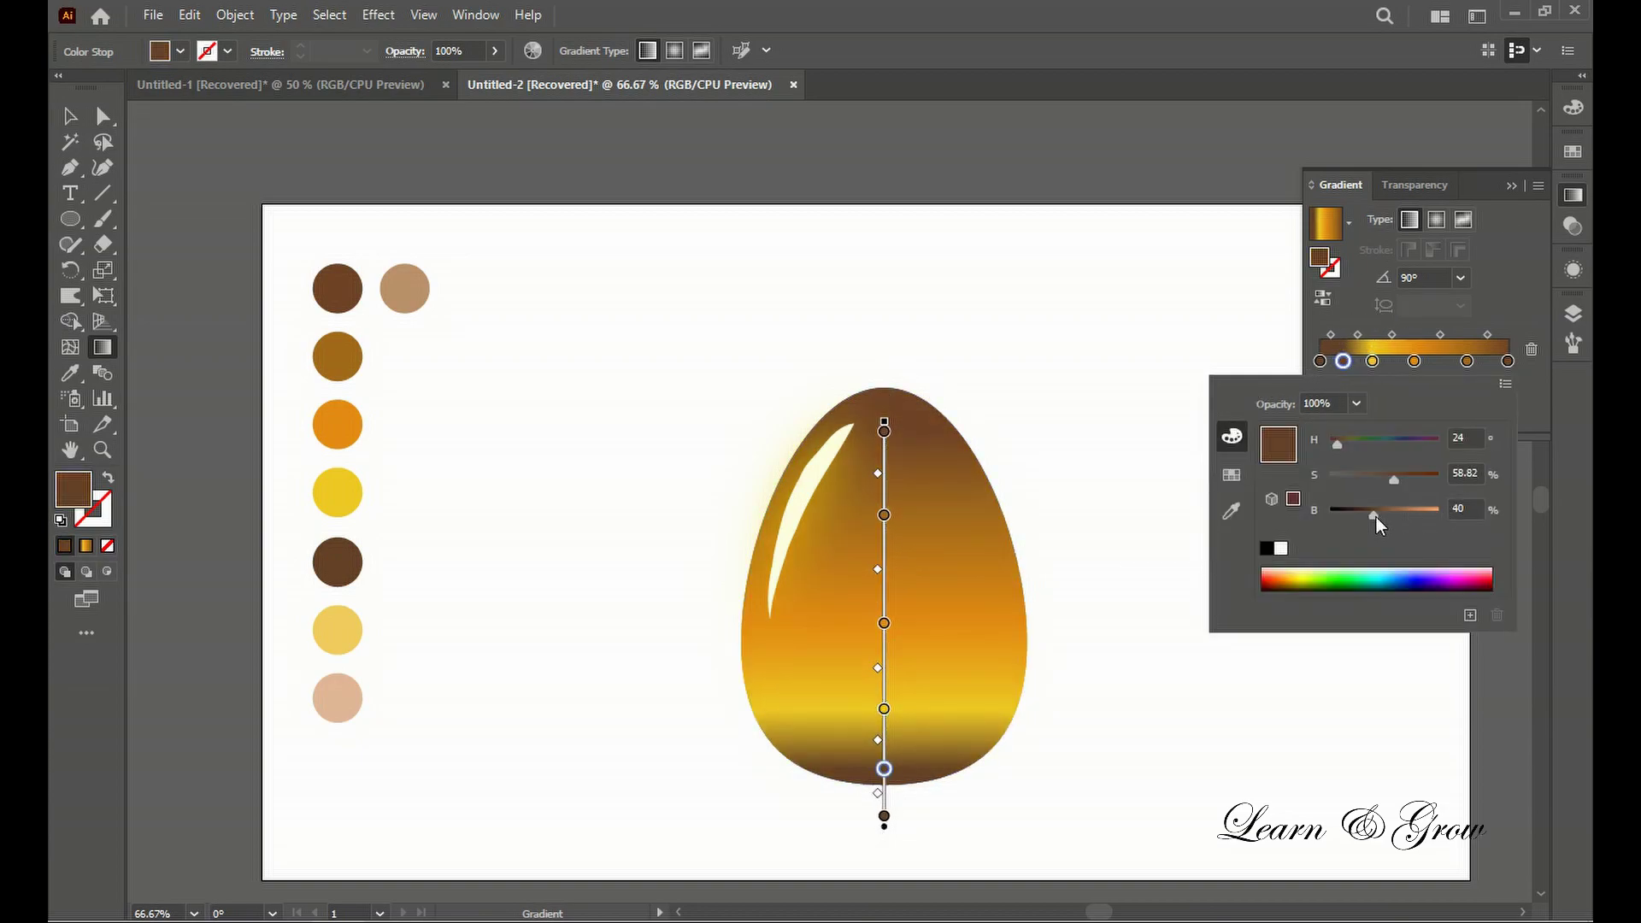
drag(1374, 516, 1385, 516)
click(69, 121)
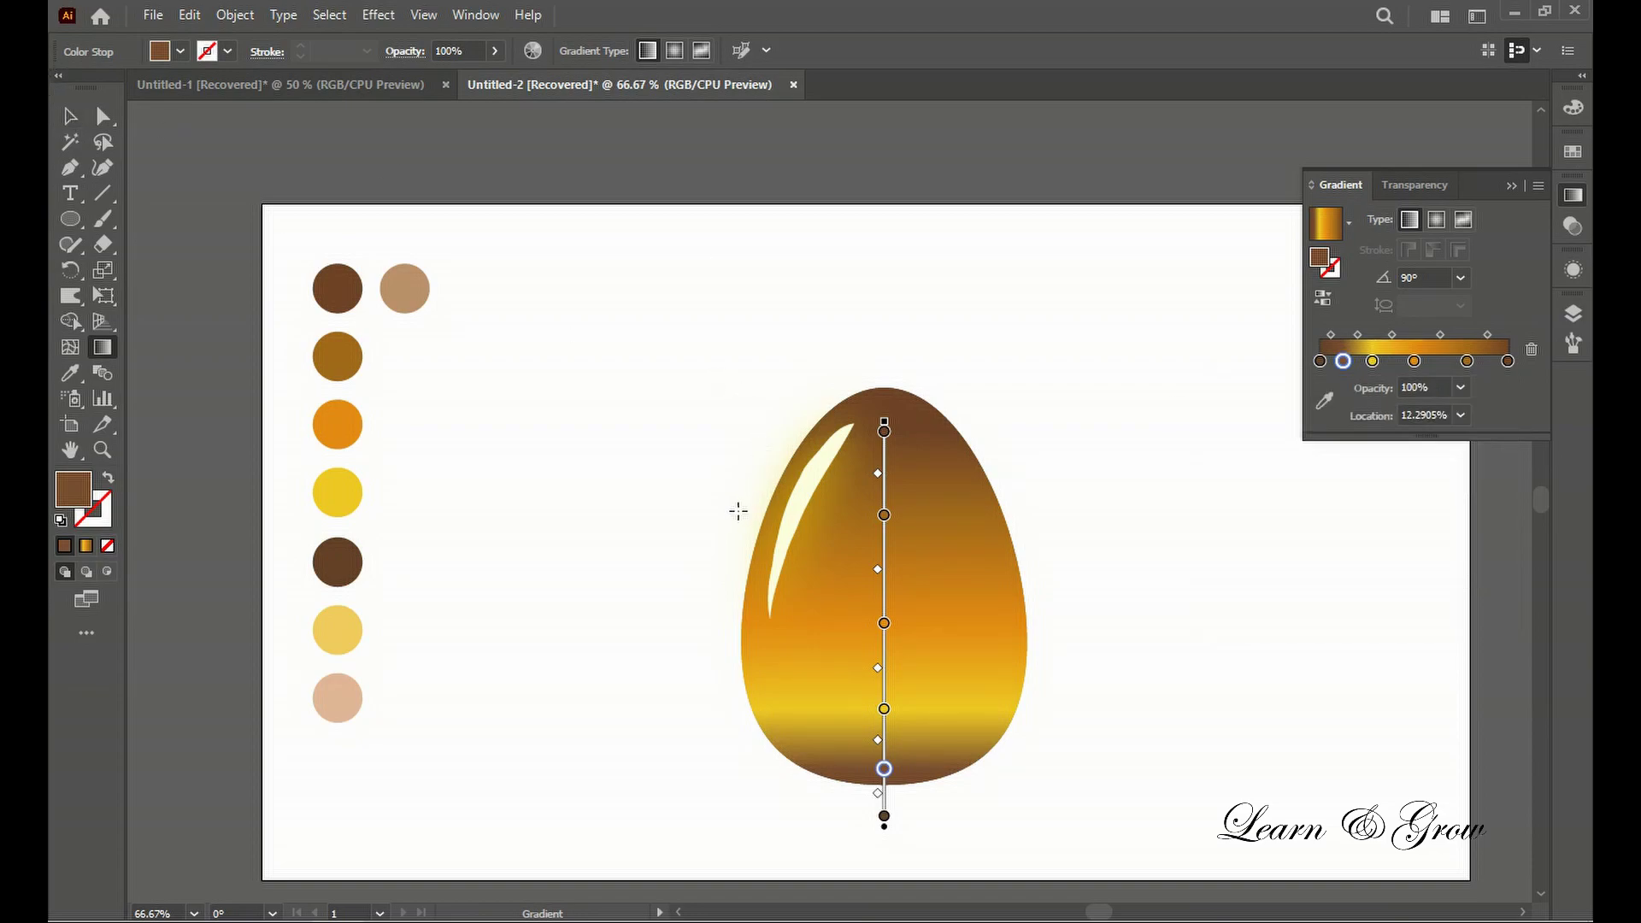
click(667, 385)
Step: Shrink the highlight, move it up toward the egg's crown, and close the Gradient panel
drag(702, 461, 593, 310)
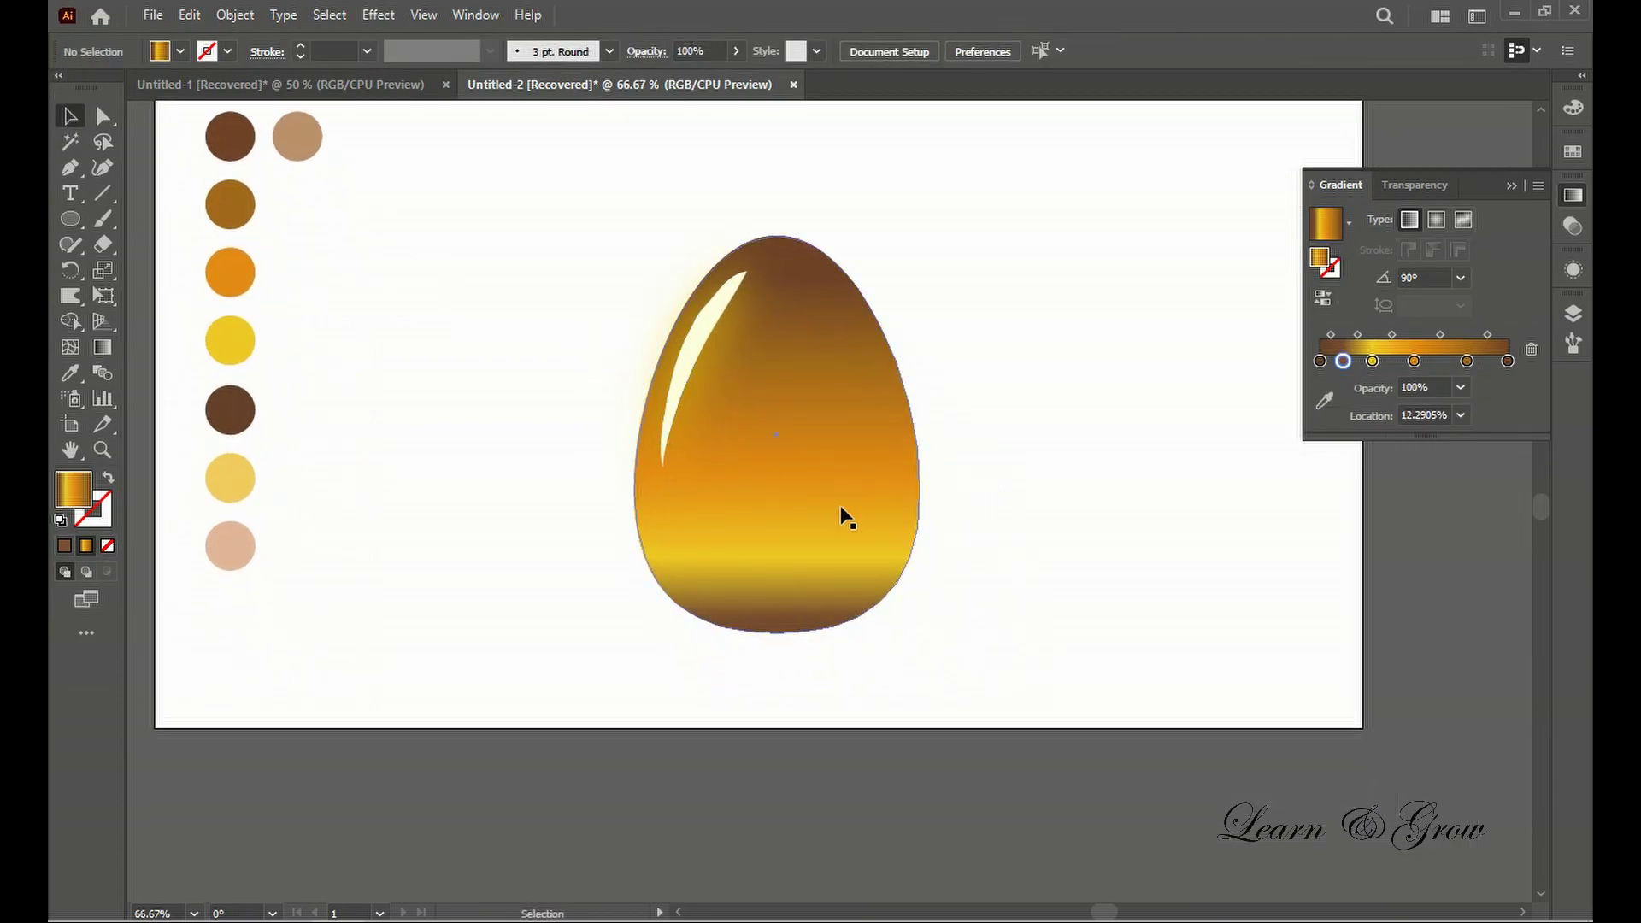
click(698, 413)
drag(672, 471, 681, 422)
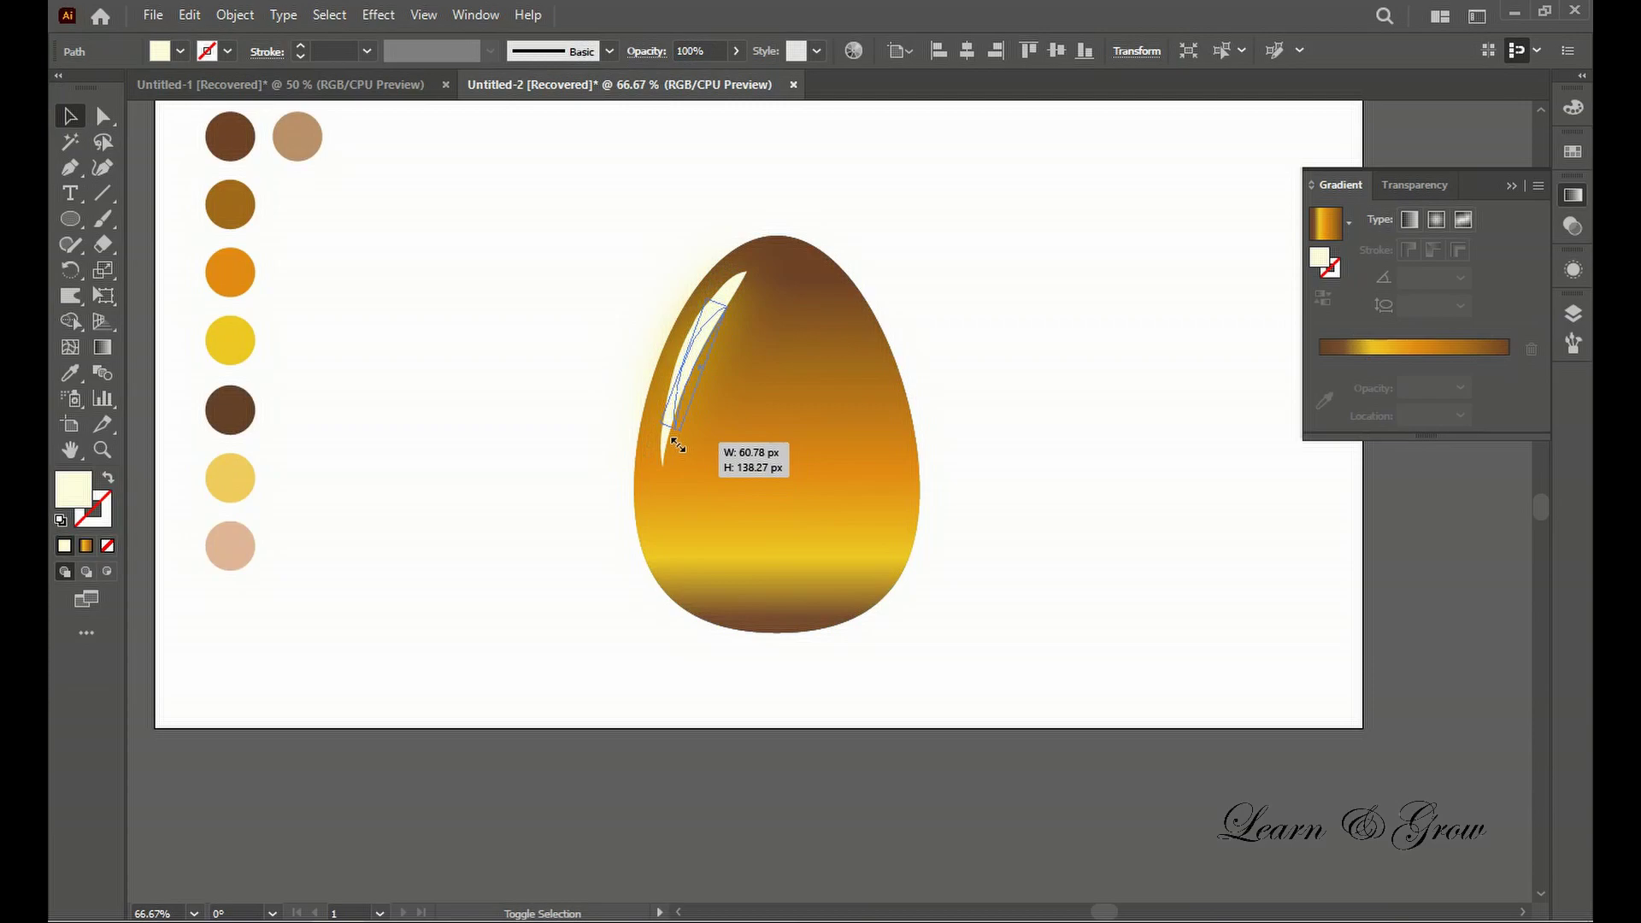
mouse_move(690, 355)
mouse_down()
mouse_move(707, 323)
mouse_move(720, 392)
mouse_up()
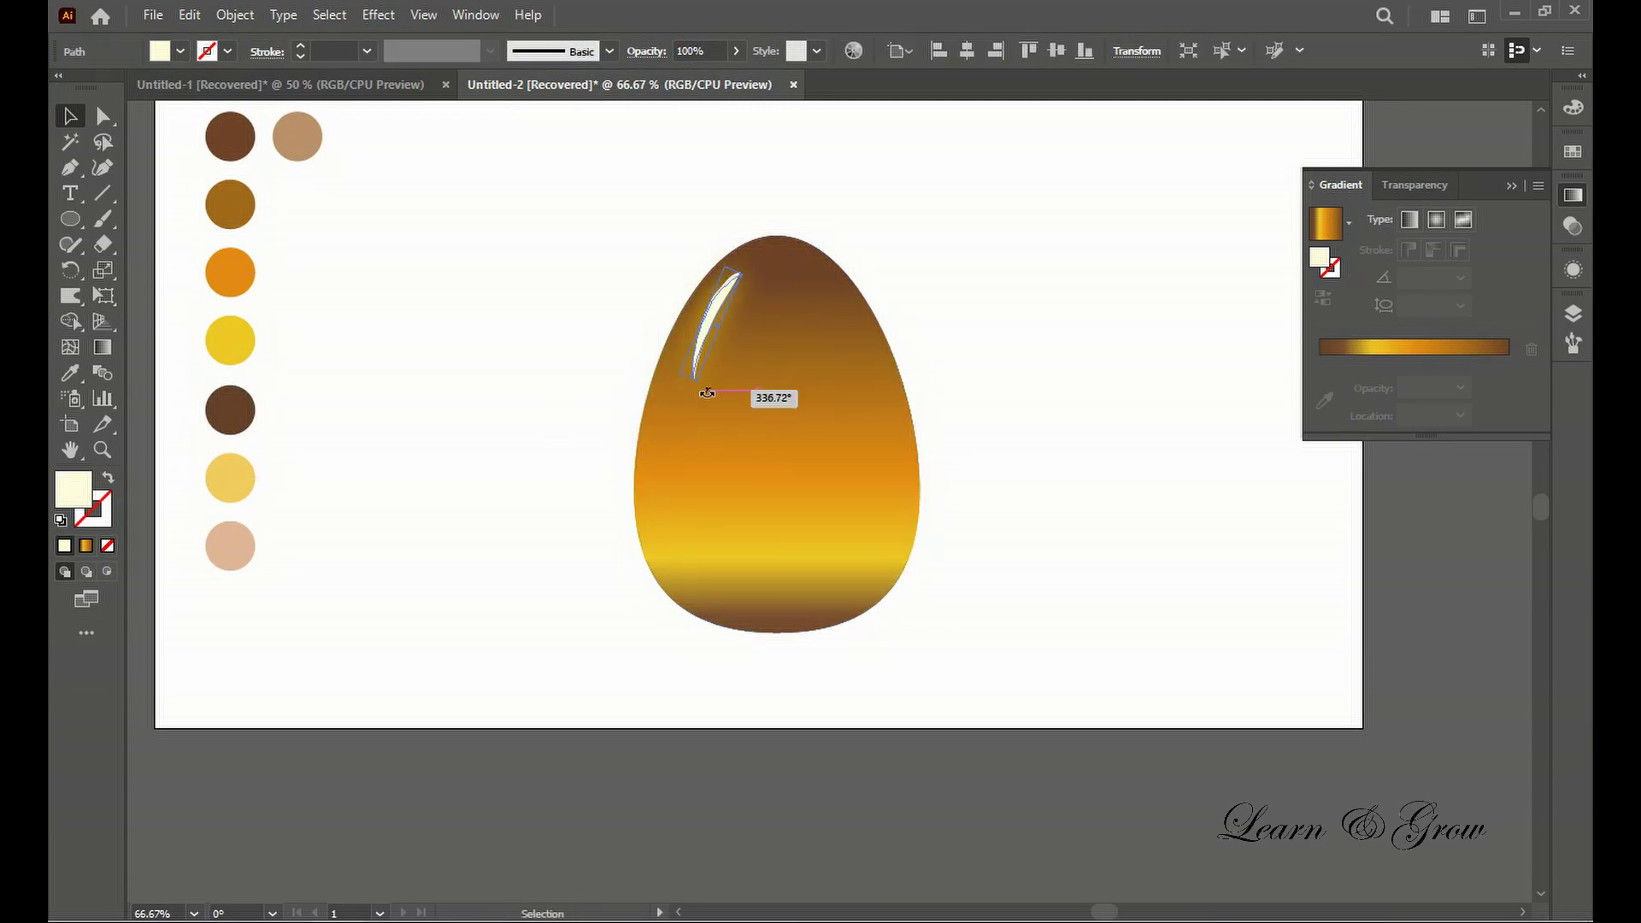
click(1111, 385)
click(1512, 188)
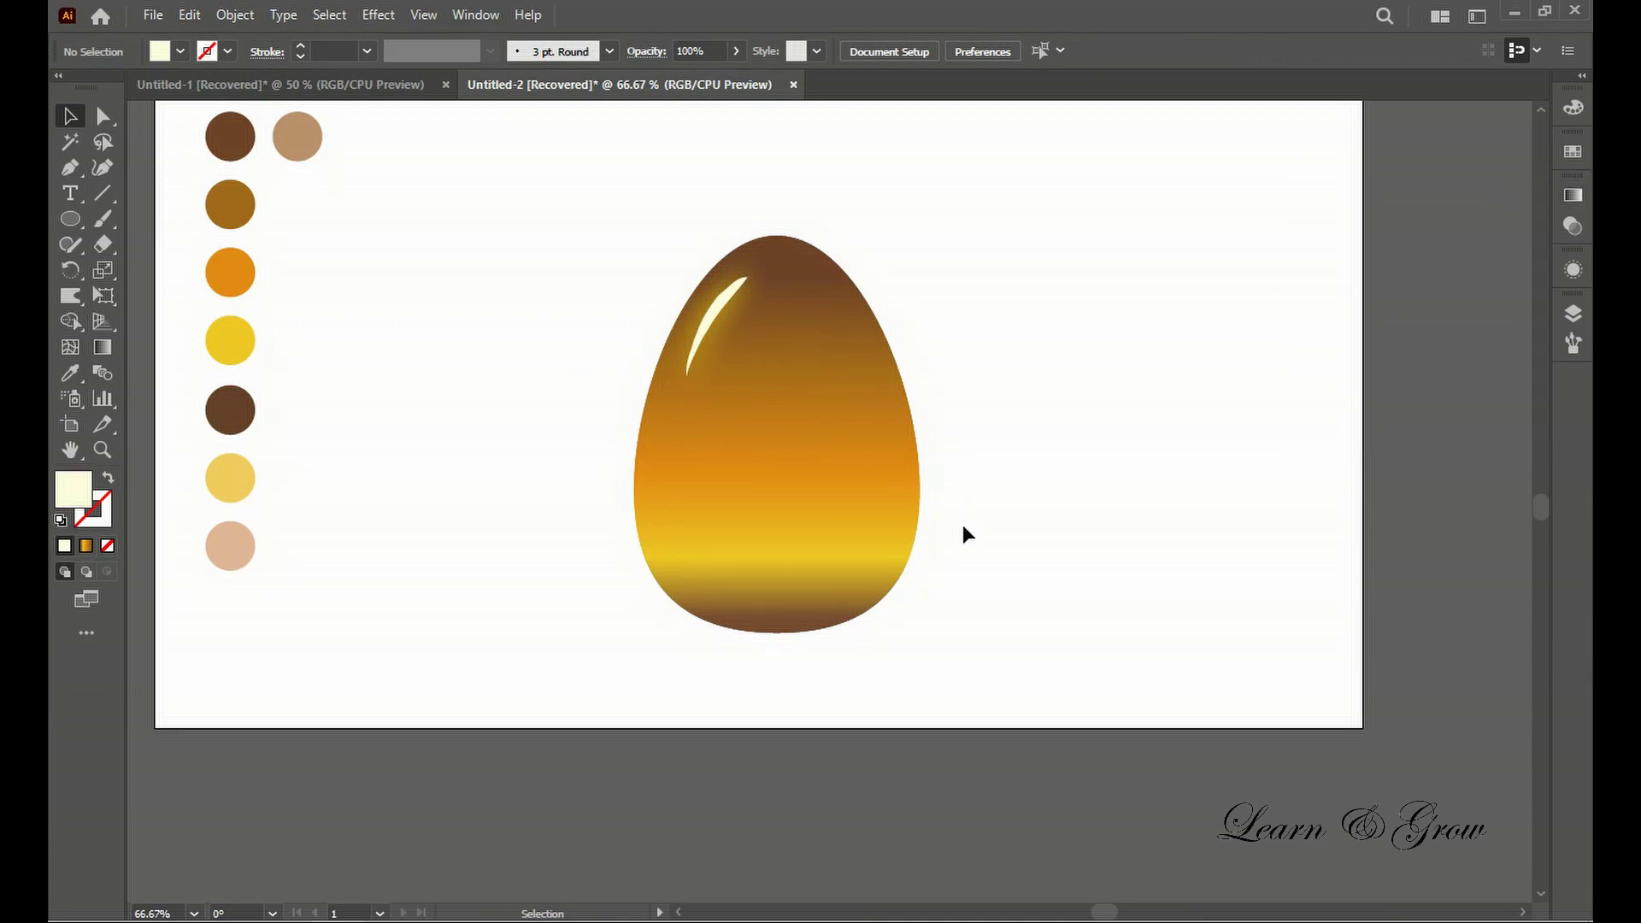
Step: Draw a flat brown ellipse, apply Gaussian Blur, and move it up under the egg
drag(656, 742, 975, 767)
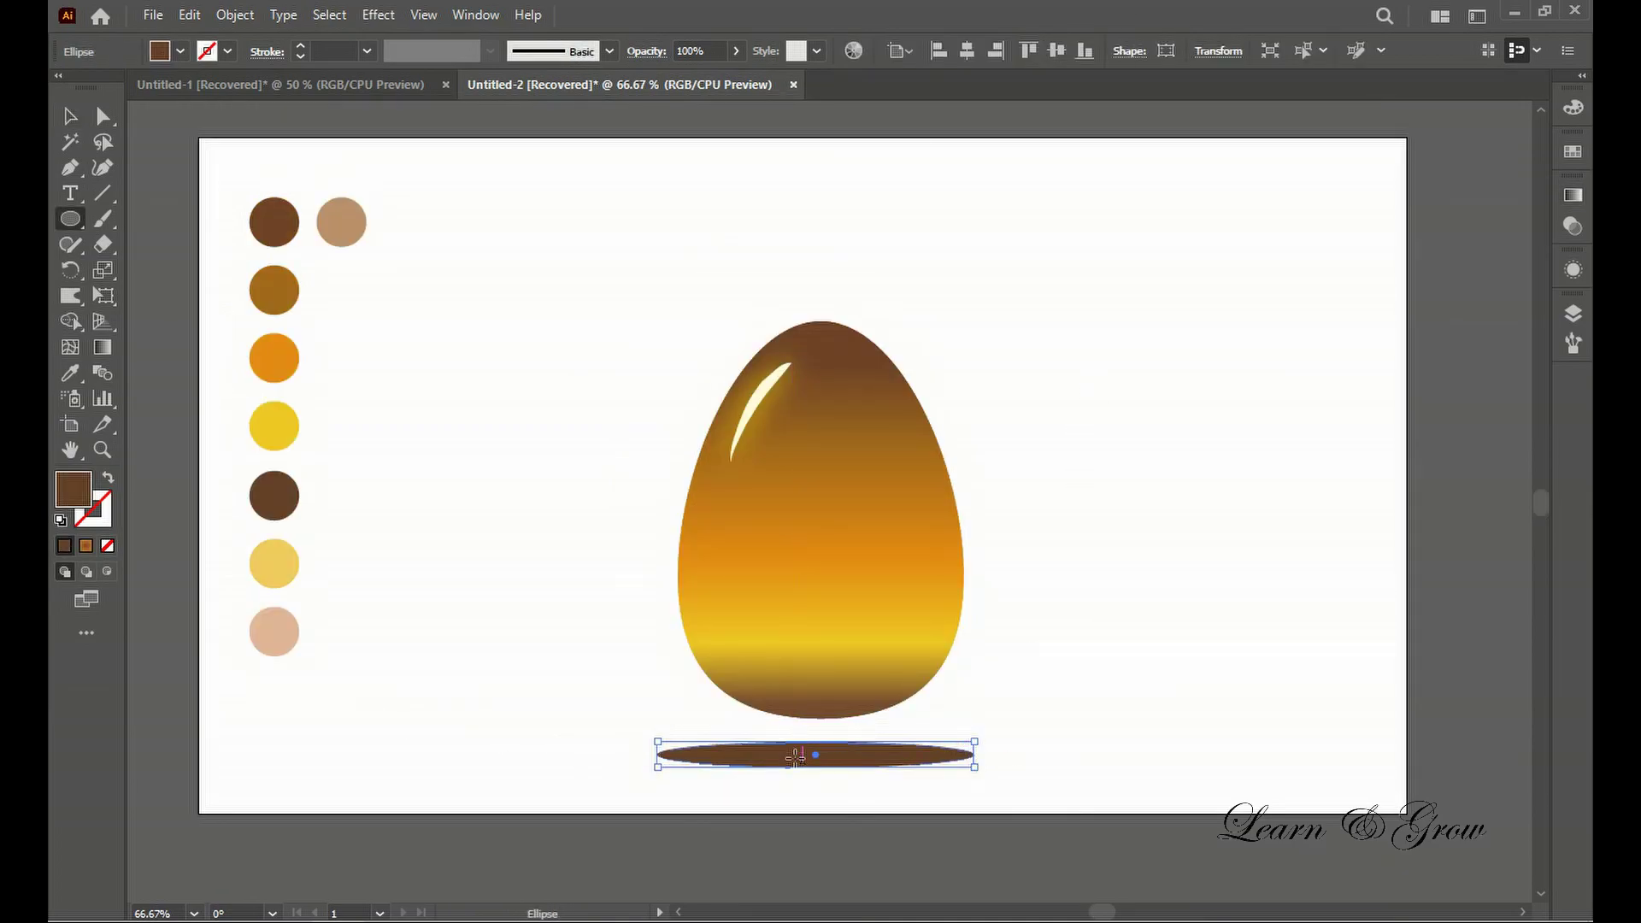
click(379, 14)
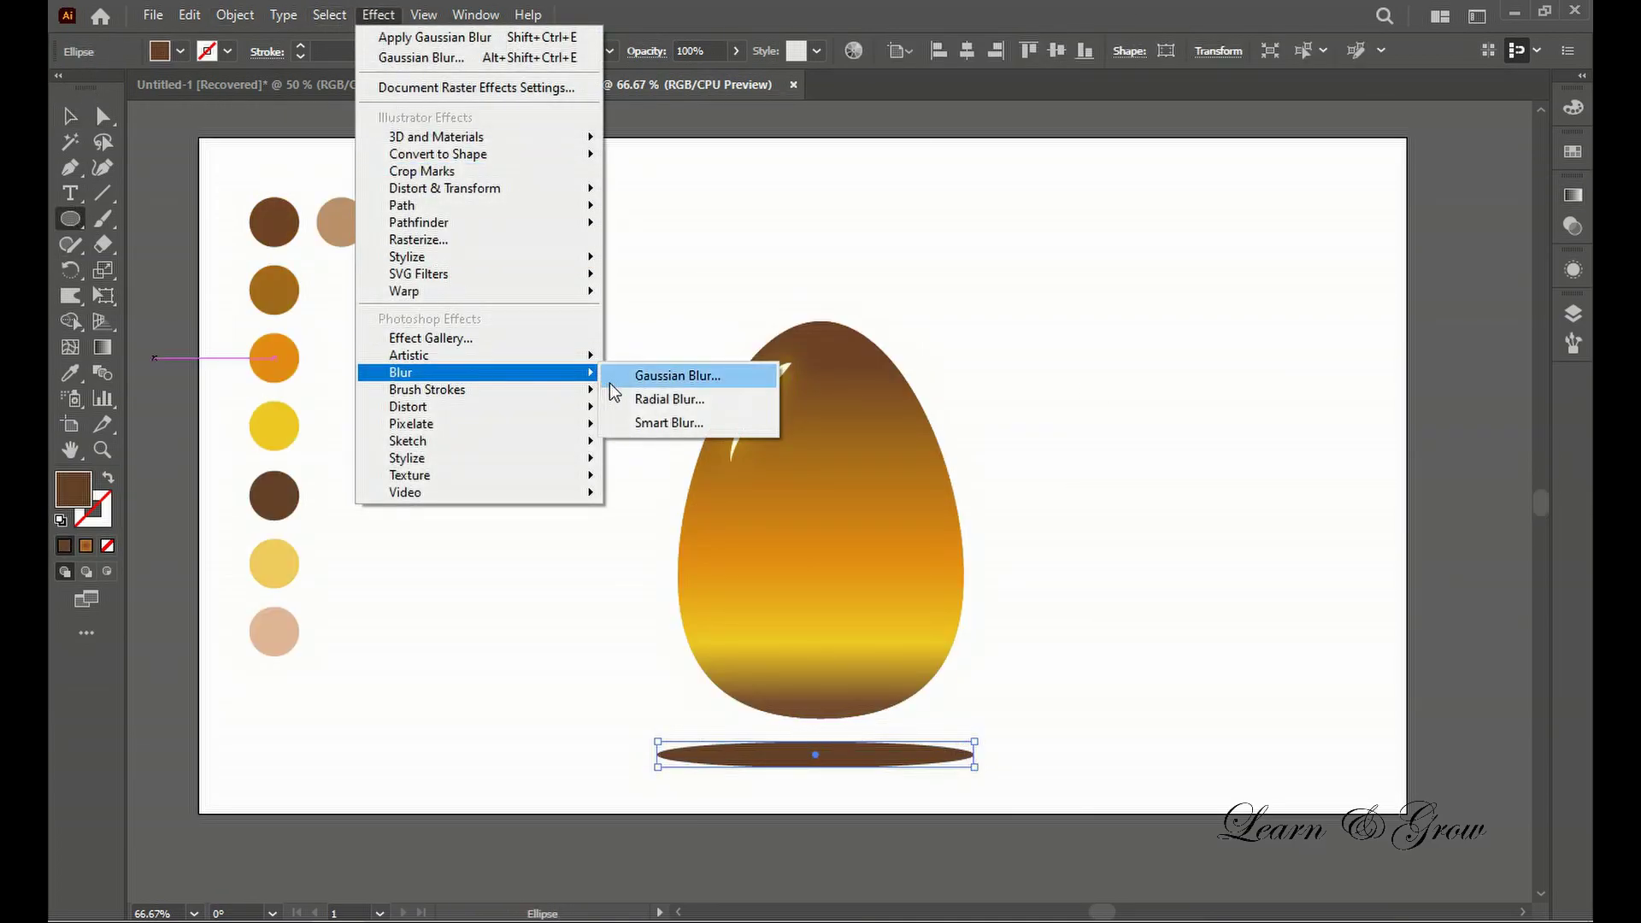
click(671, 370)
key(Return)
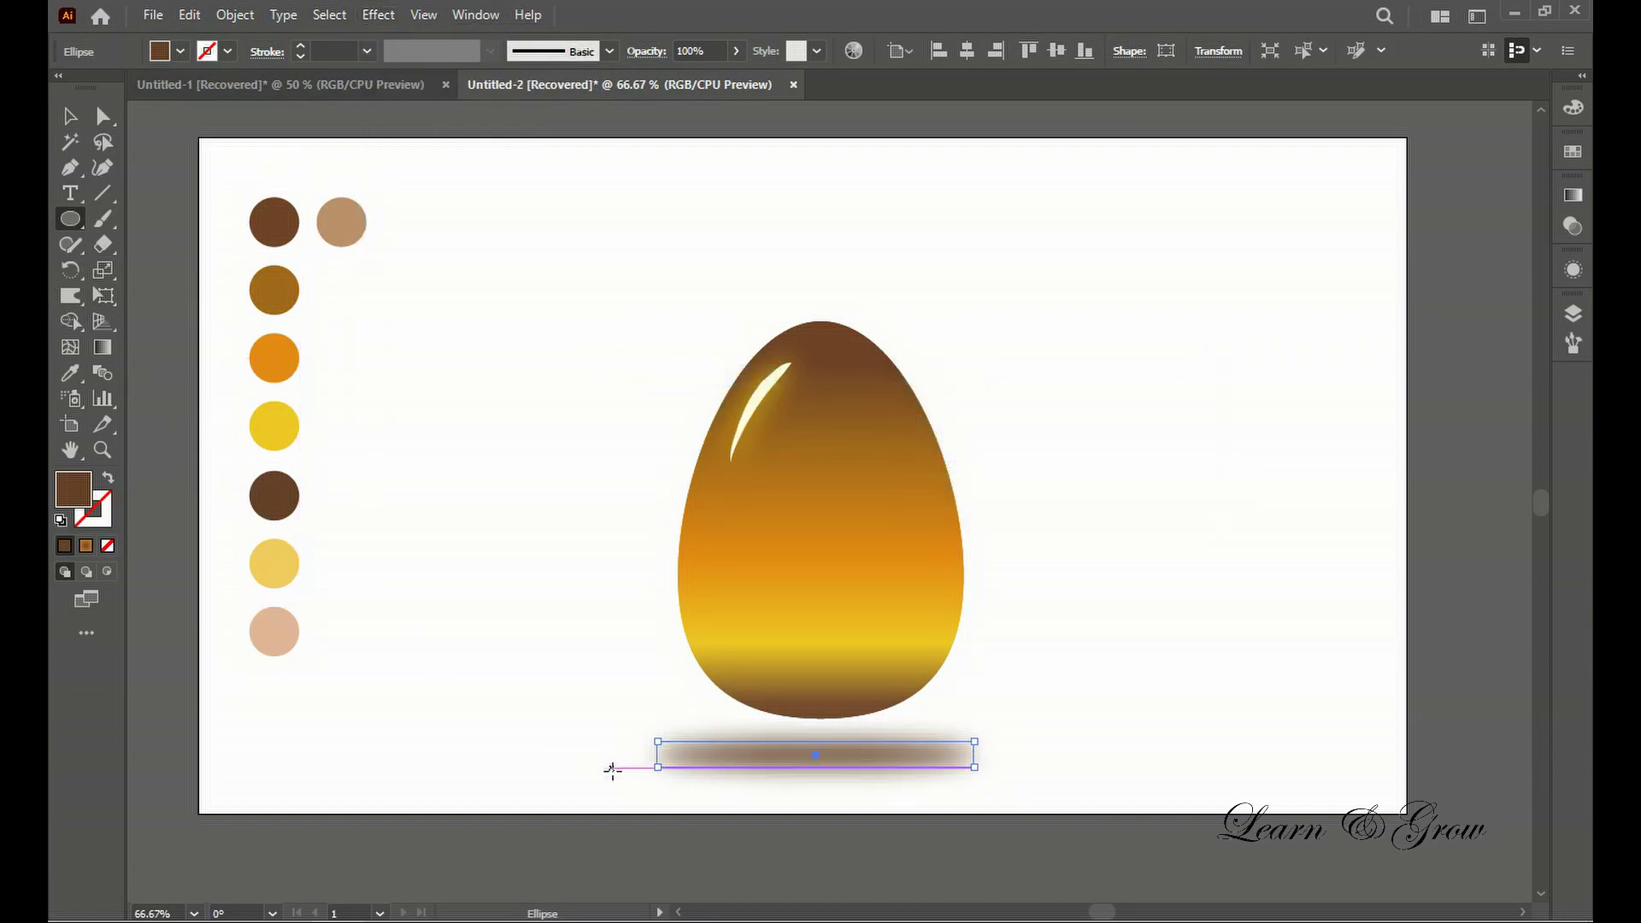
key(v)
drag(780, 776, 817, 730)
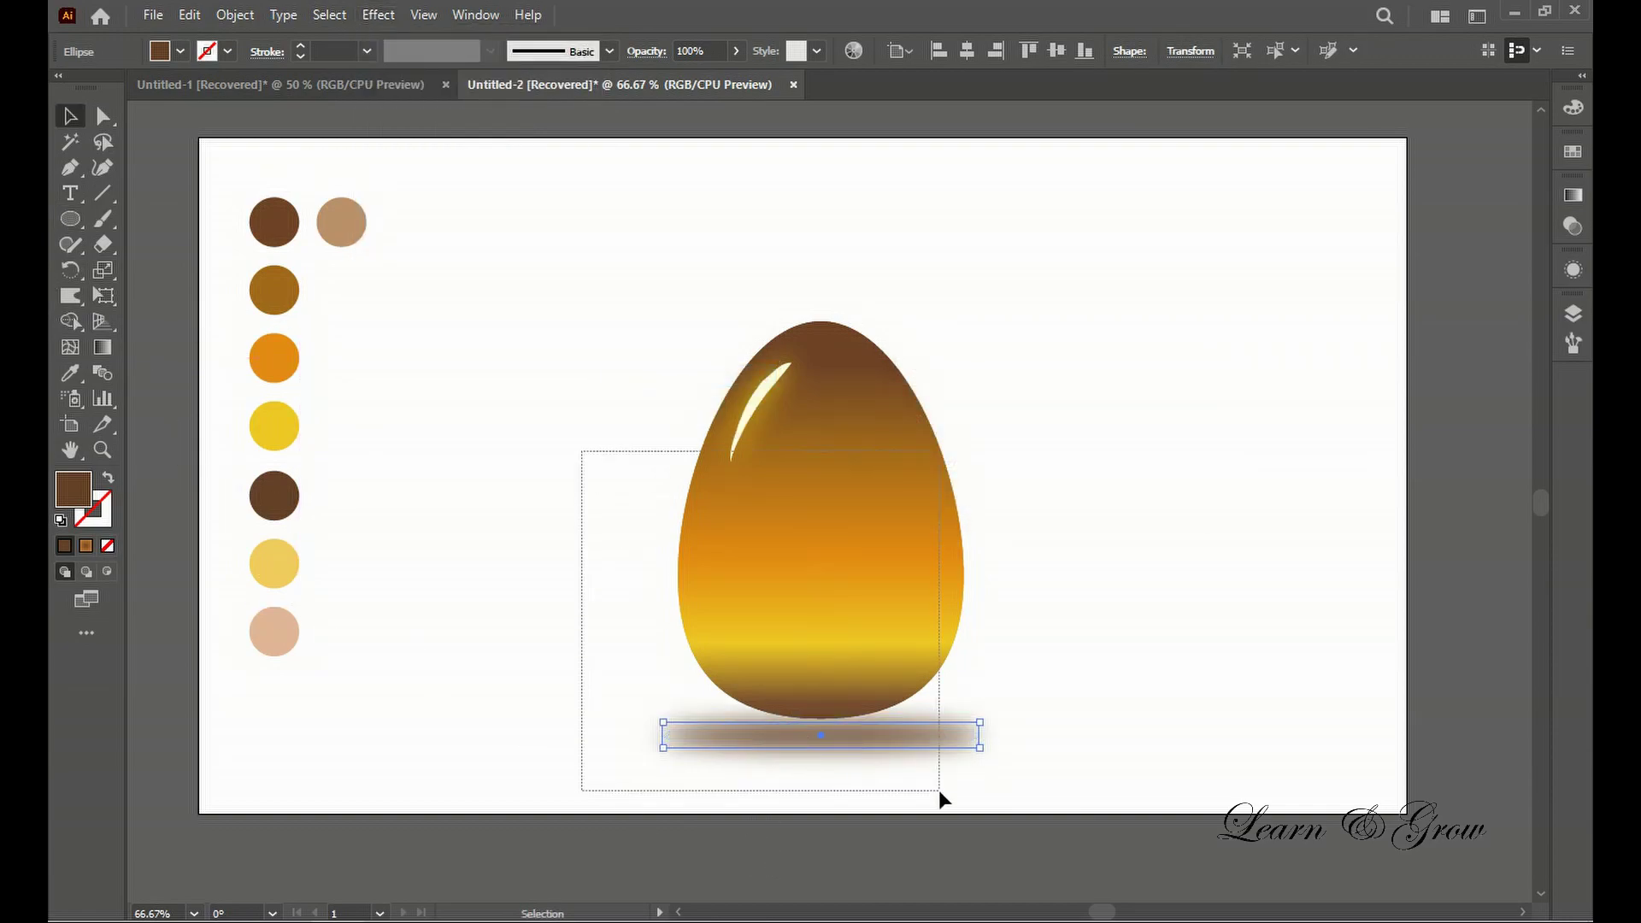
Step: Select the egg with its shadow and try Bring to Front, then undo it
drag(583, 455, 943, 794)
right_click(835, 323)
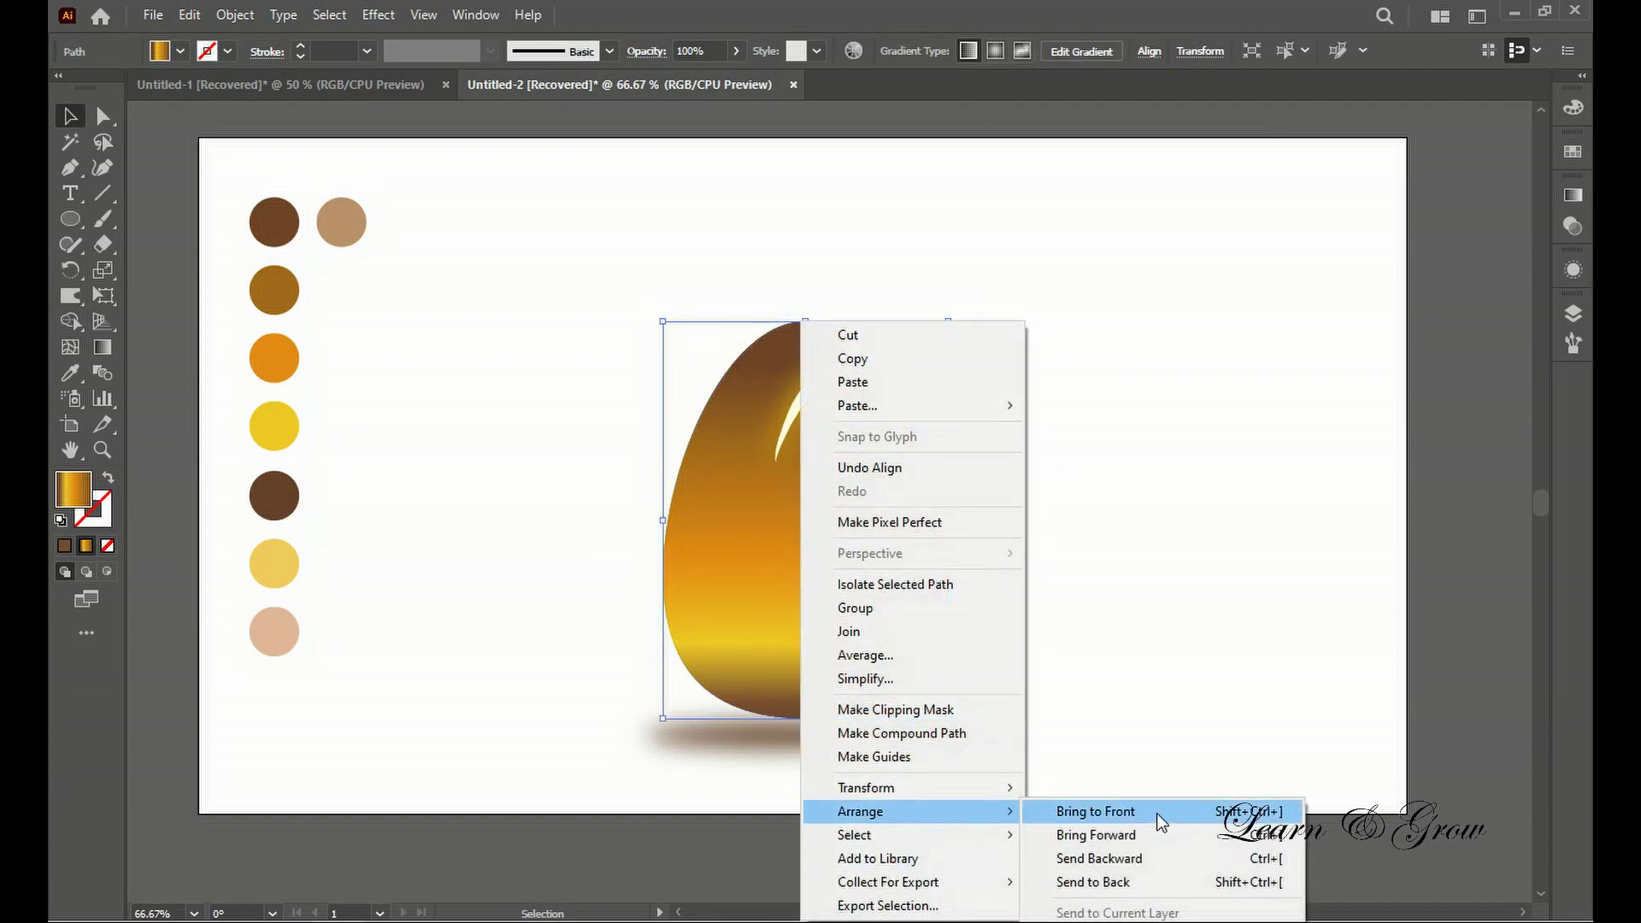
click(1158, 820)
click(1000, 766)
key(ctrl+z)
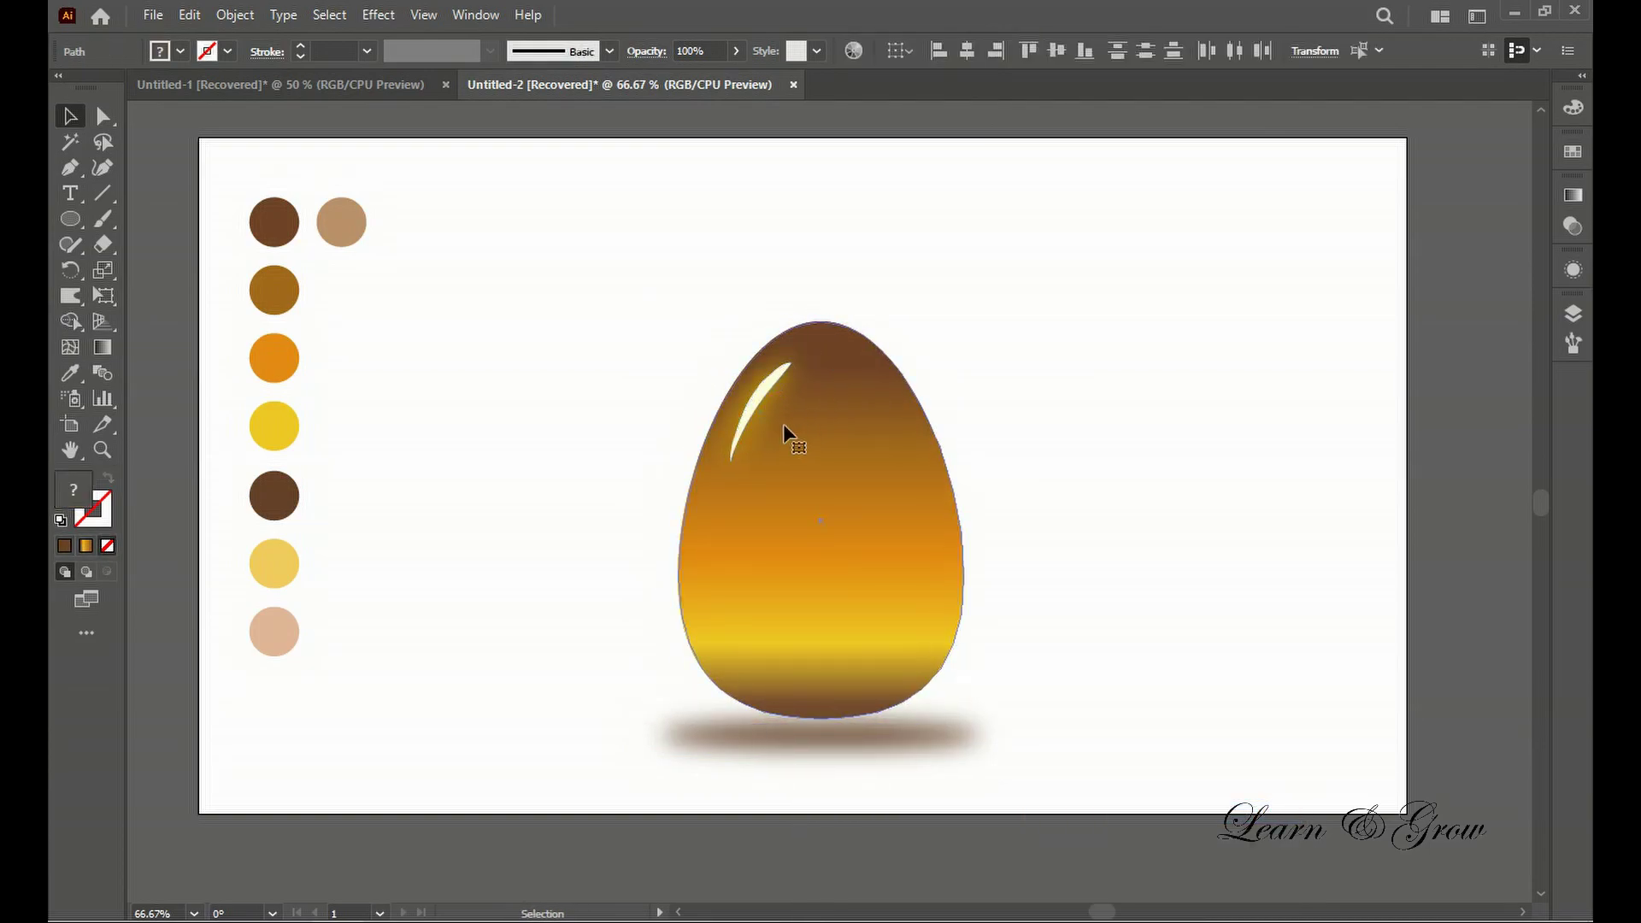
Step: Bring the egg group in front of the shadow with Arrange > Bring to Front
click(666, 487)
click(901, 663)
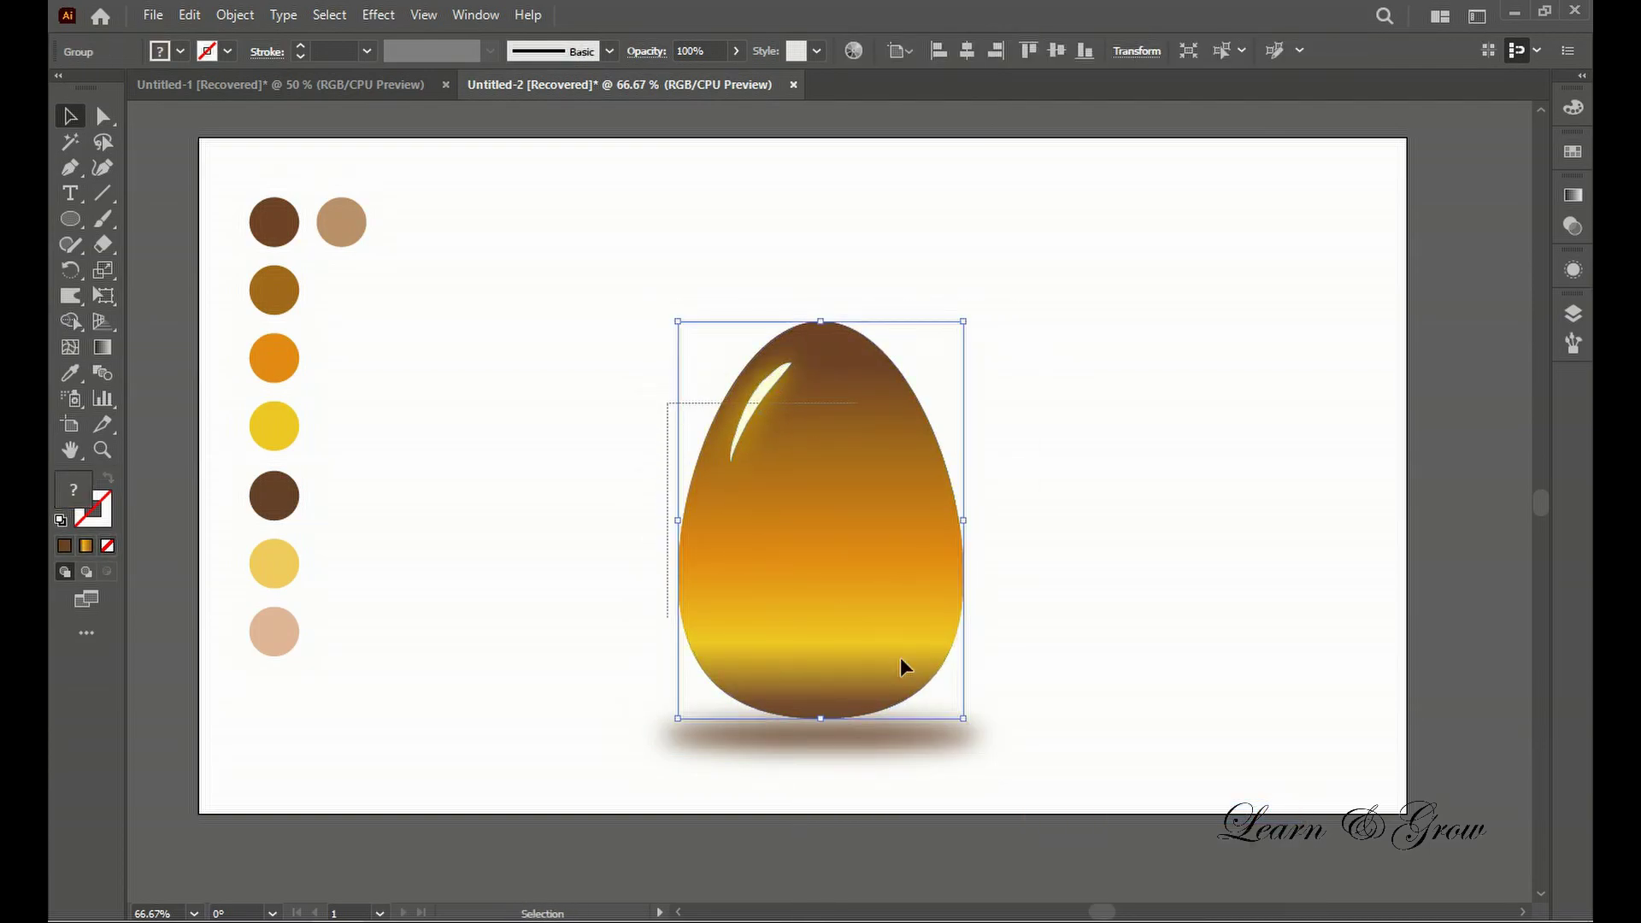
shift+click(821, 737)
scroll(895, 405, up, 1)
right_click(835, 619)
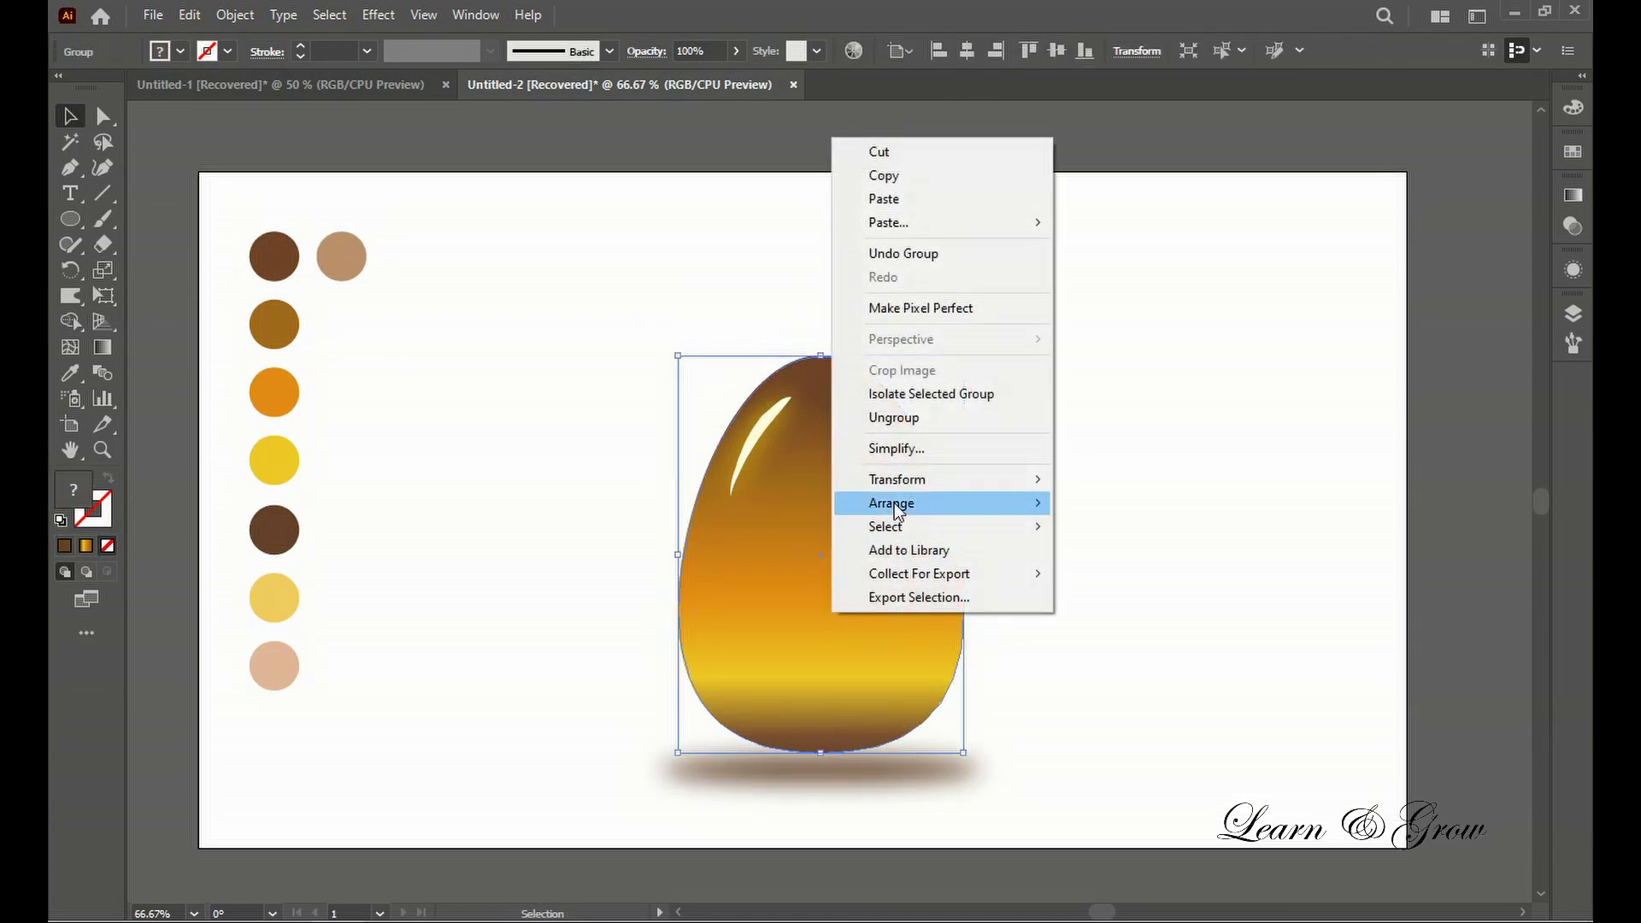
click(1119, 503)
scroll(1146, 603, up, 1)
click(996, 685)
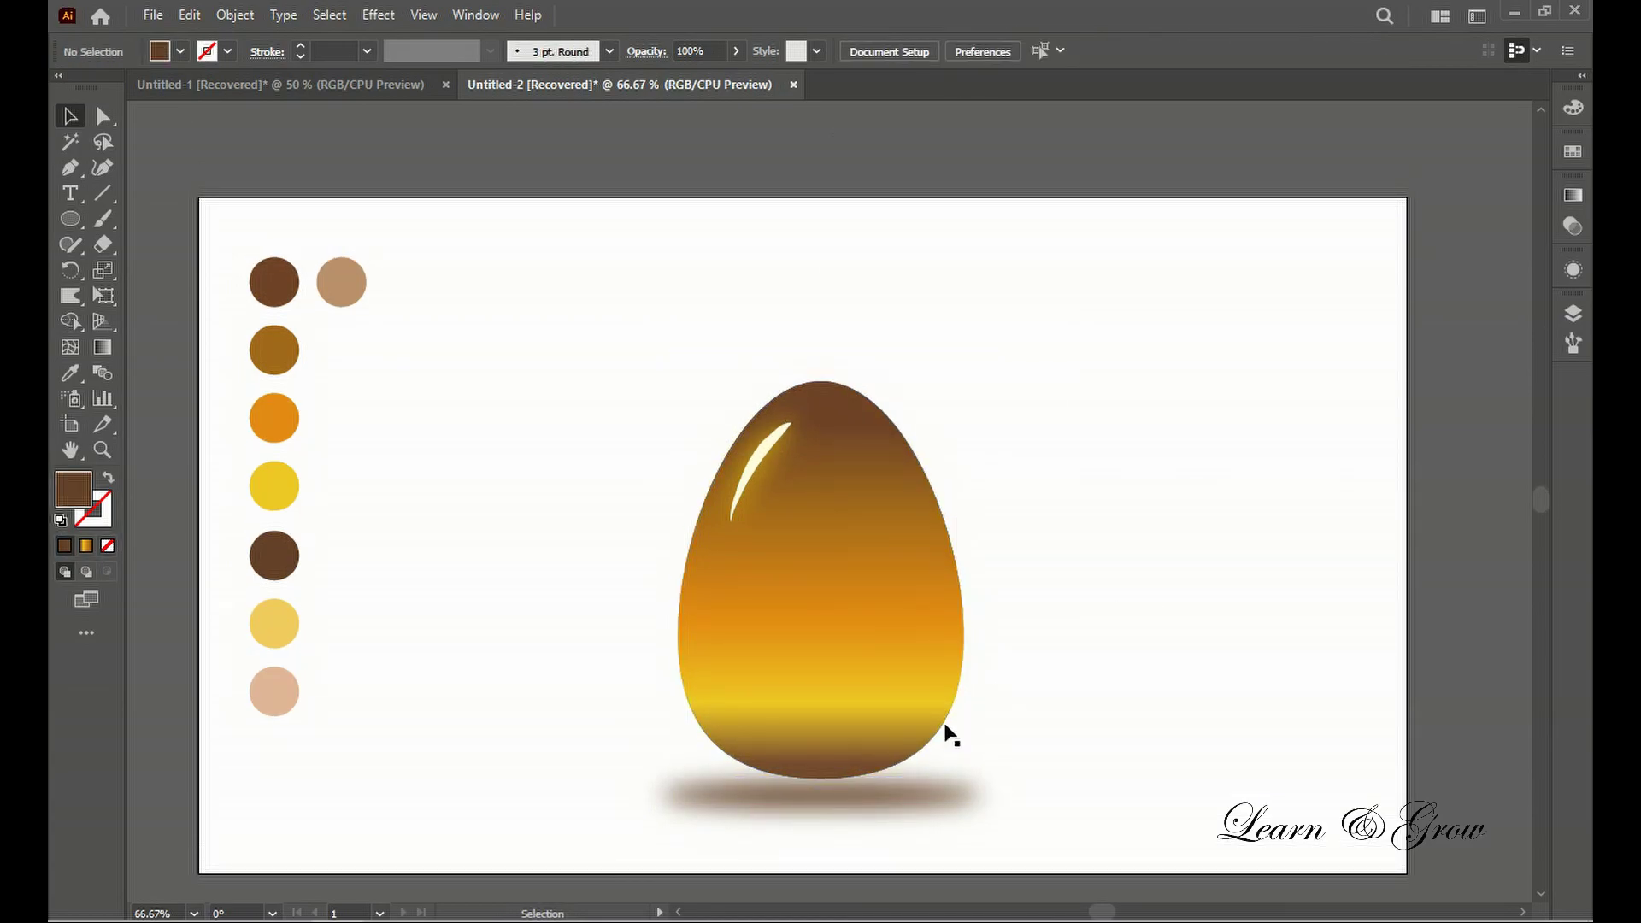
Step: Lower the shadow ellipse's opacity to 65% in Transparency
click(940, 794)
click(1571, 228)
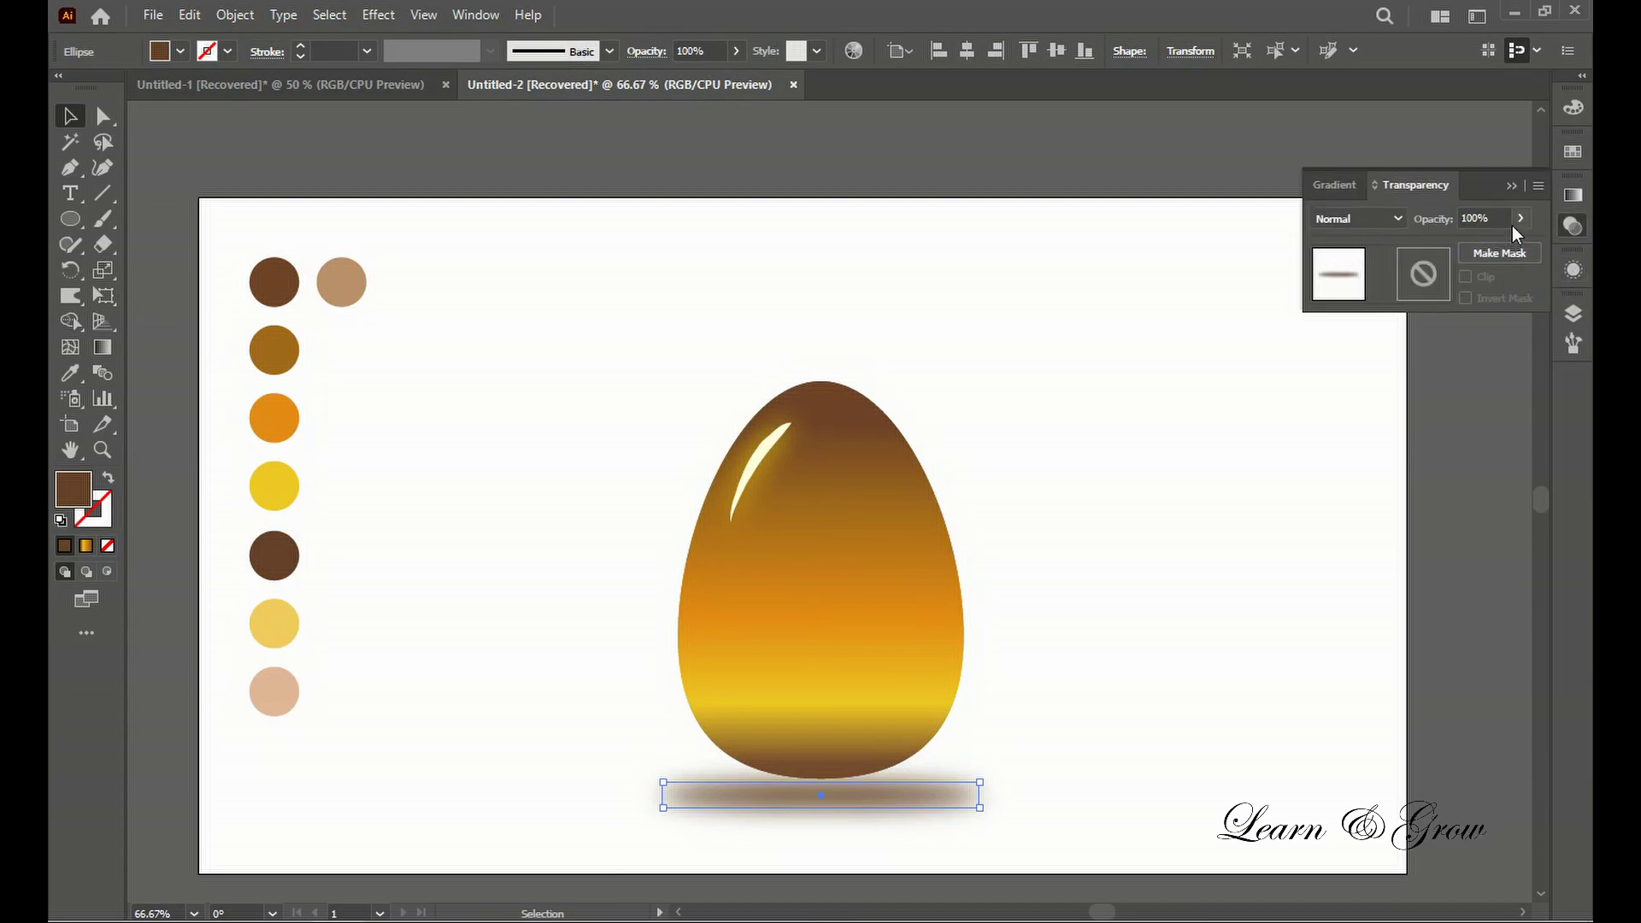
drag(1515, 244, 1489, 244)
click(1324, 418)
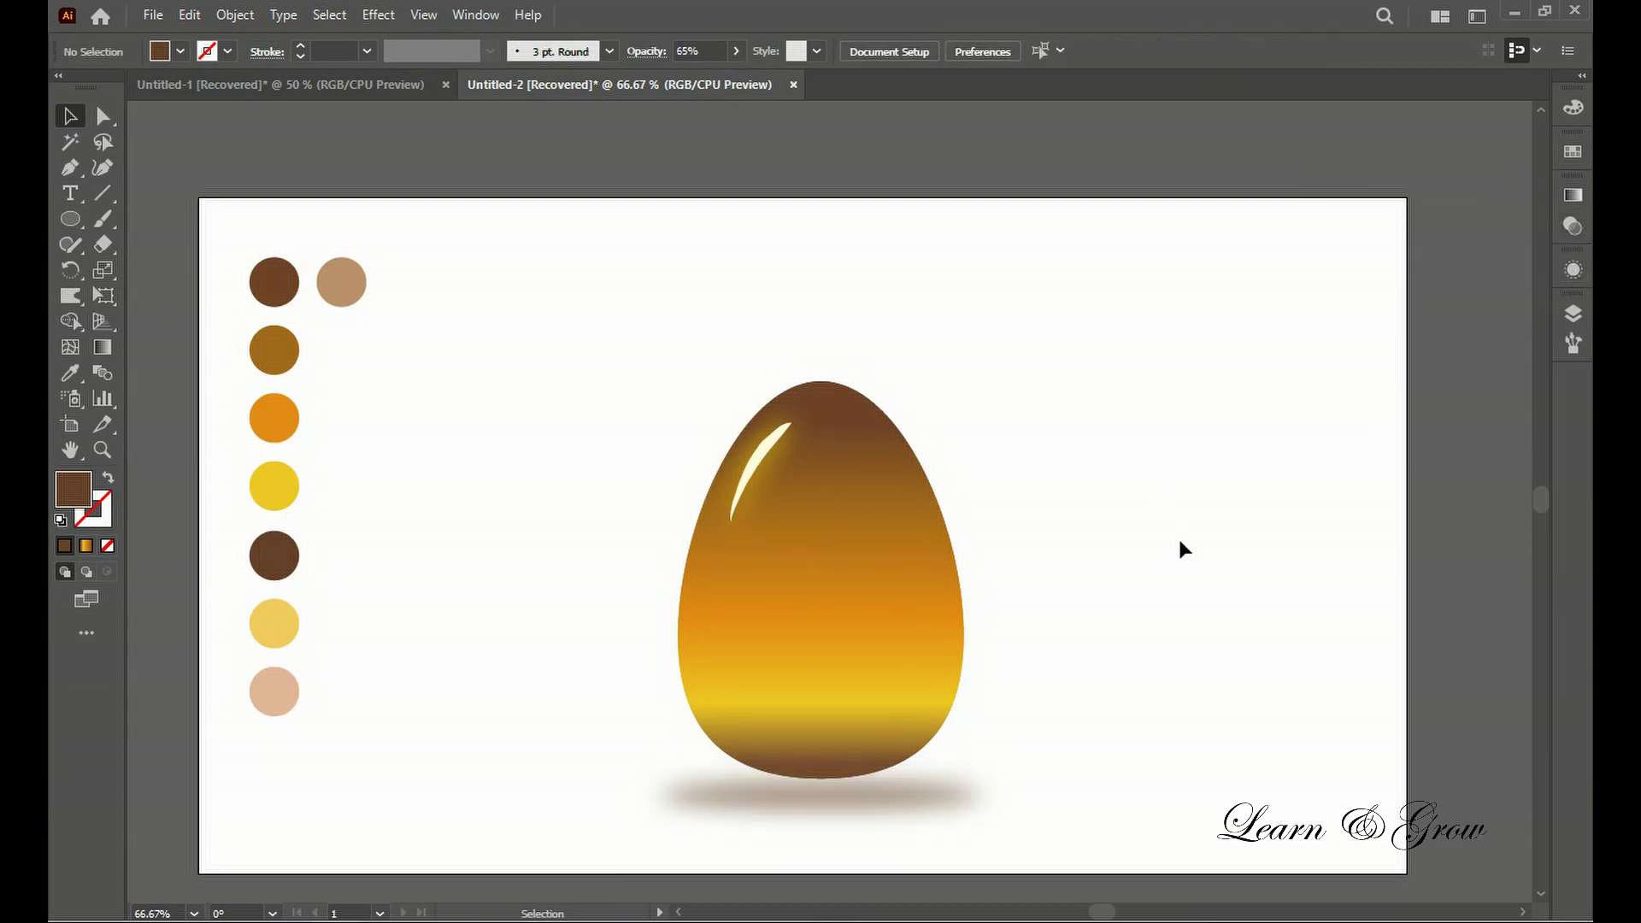
click(932, 547)
click(1573, 194)
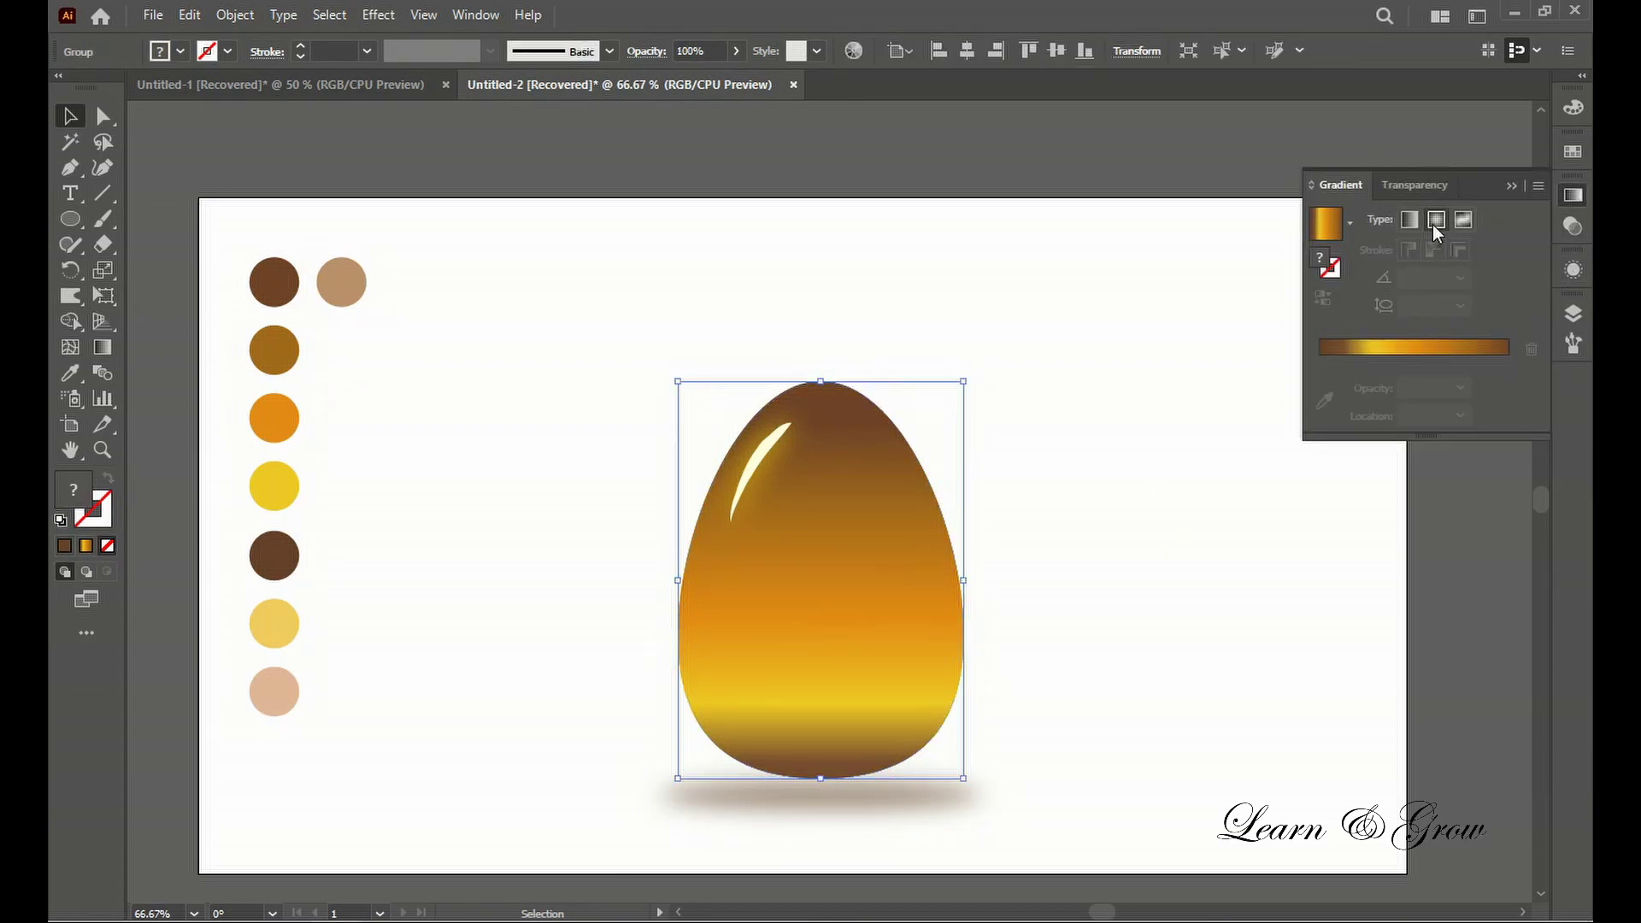
Step: Set the egg shape's fill, isolated inside its group, to a radial gradient
click(1436, 221)
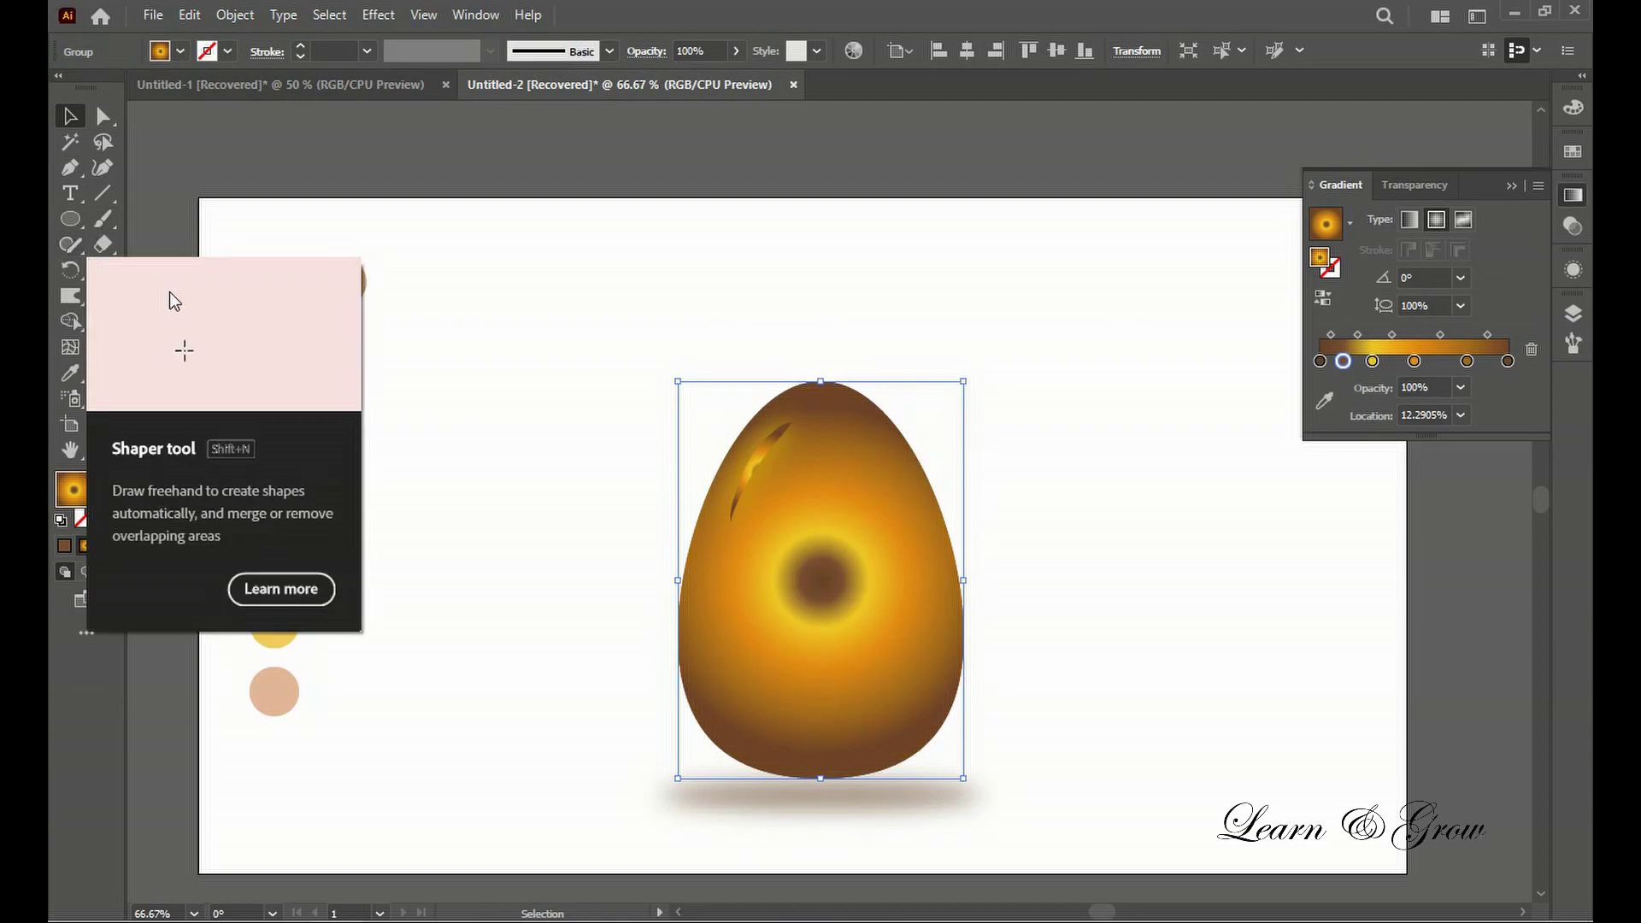
key(ctrl+z)
right_click(747, 590)
click(806, 389)
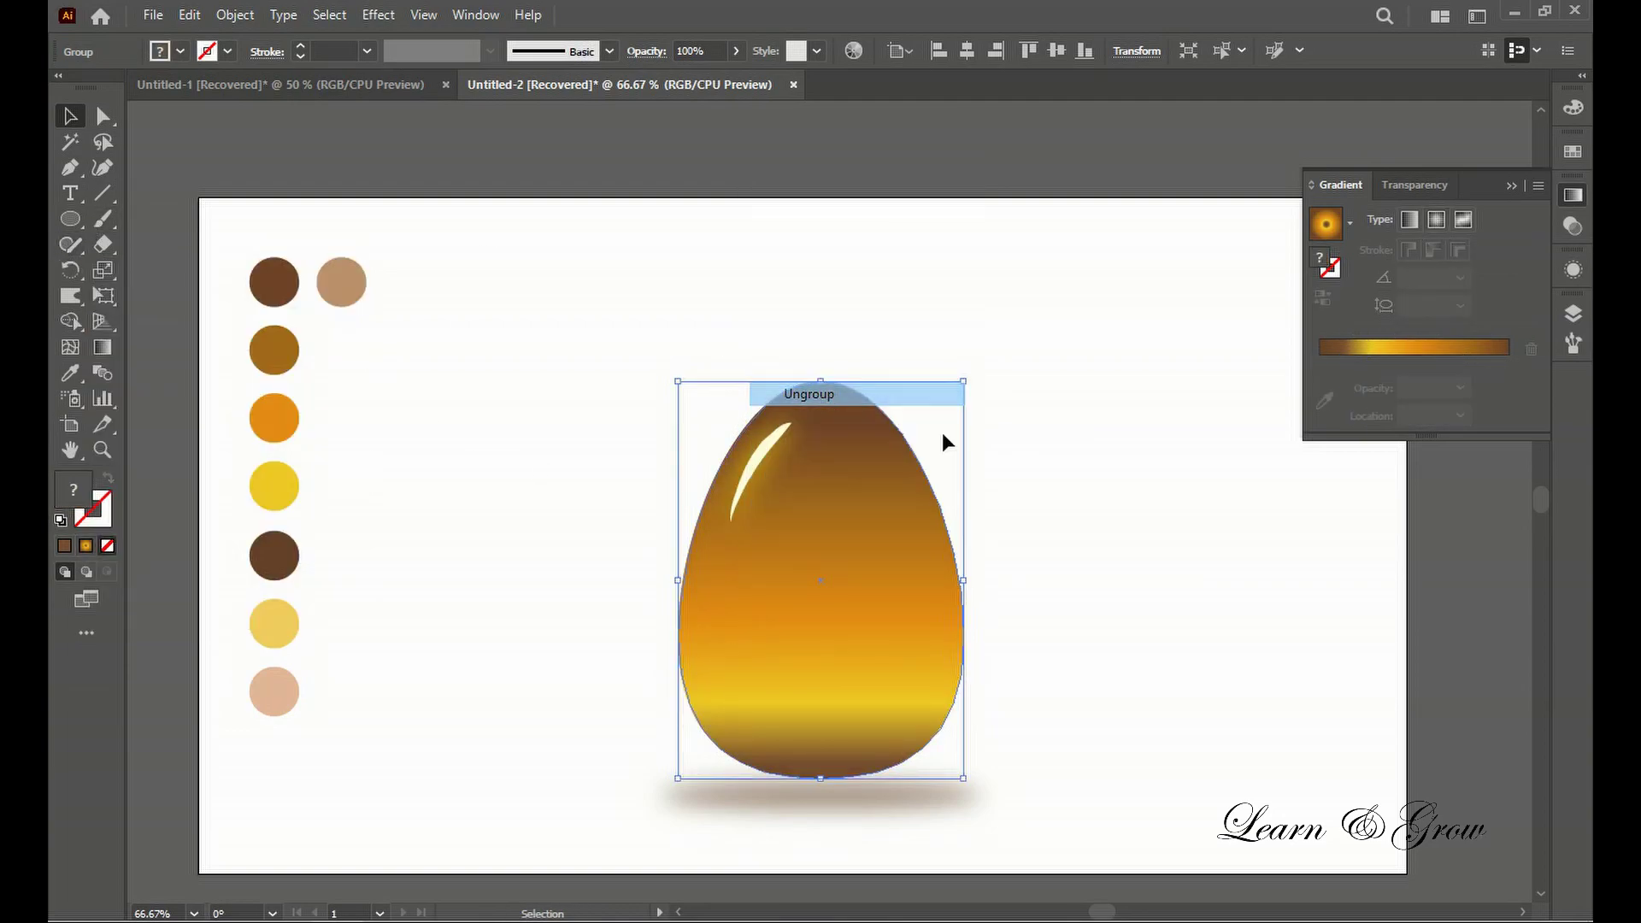
click(1437, 222)
Step: Run the radial gradient vertically from egg top to bottom and reverse its colours
click(102, 347)
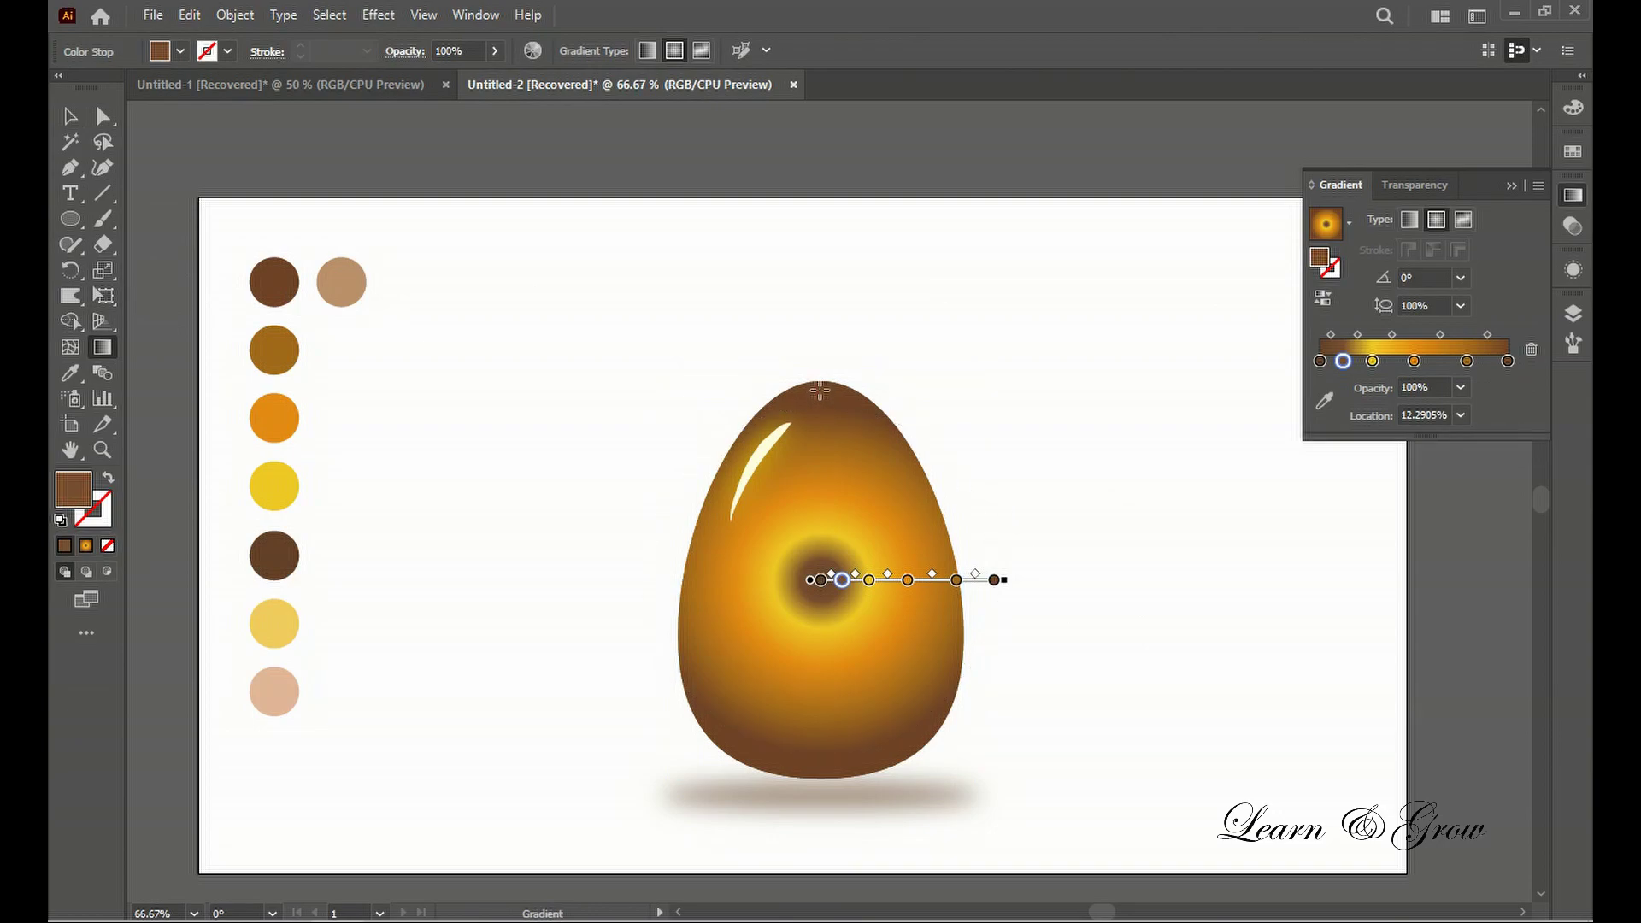
drag(820, 390, 816, 766)
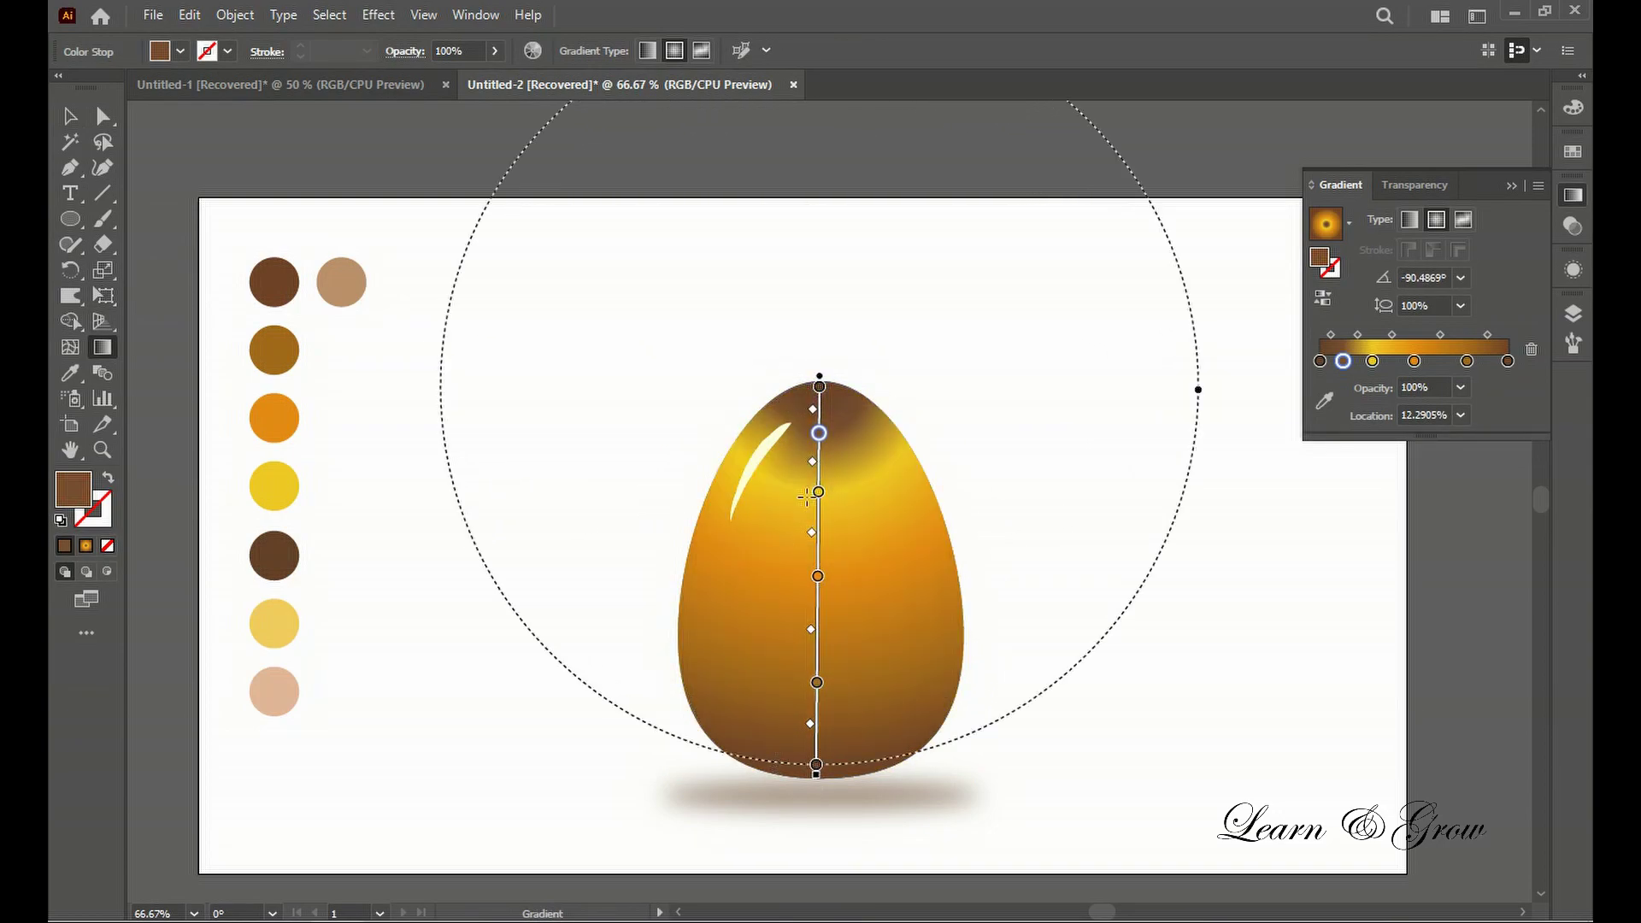
click(1322, 298)
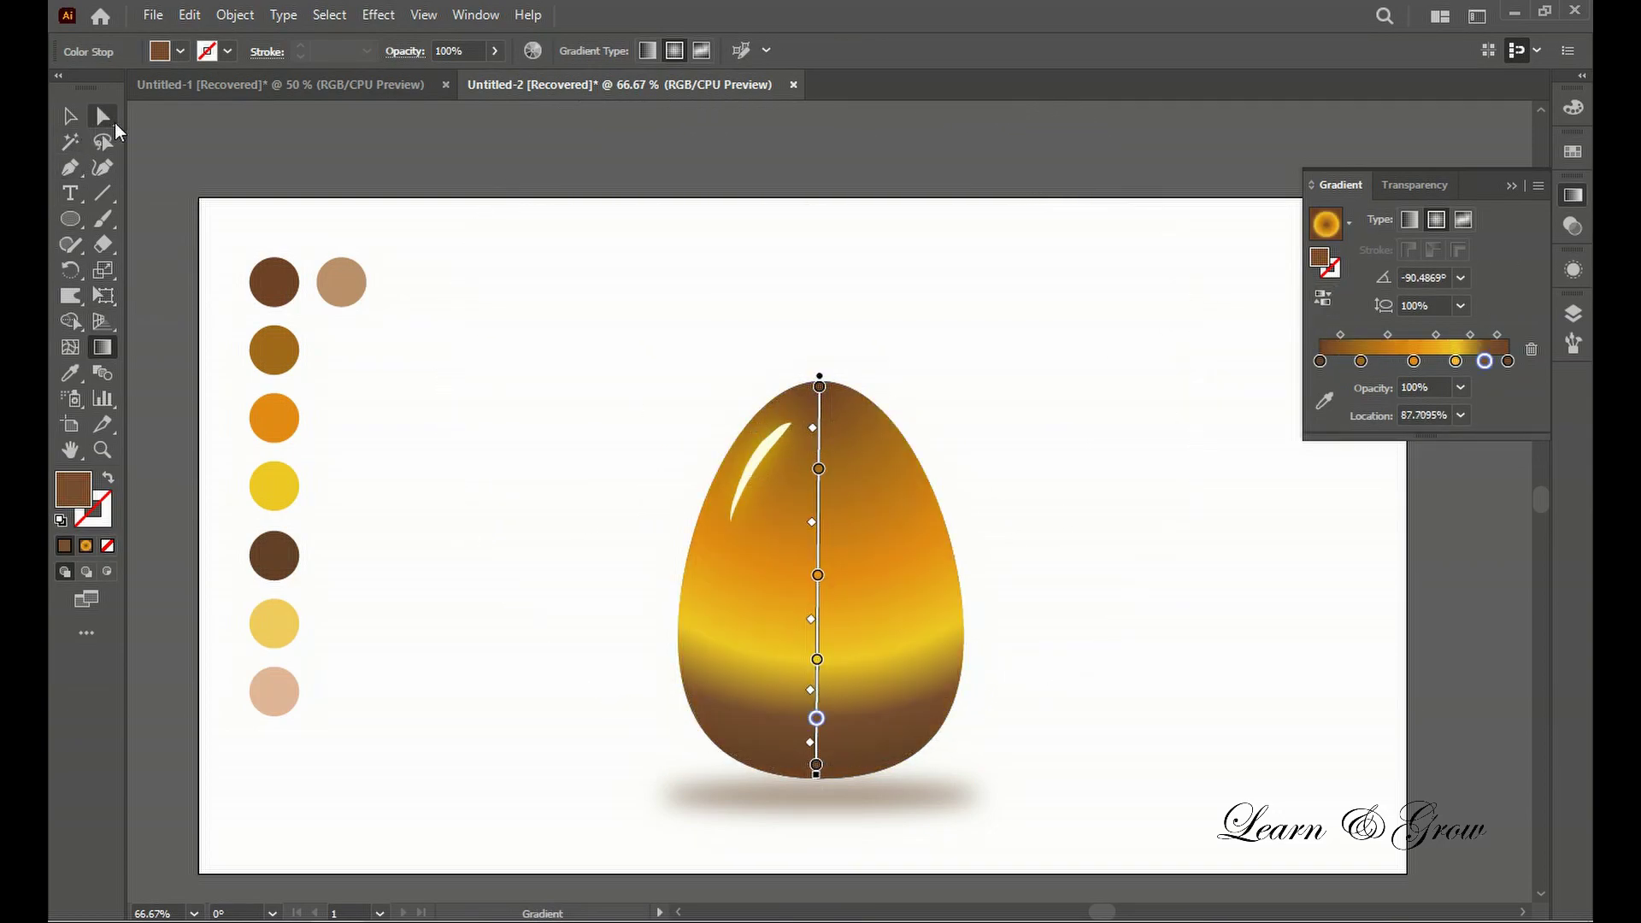
drag(834, 385, 837, 391)
drag(912, 754, 825, 812)
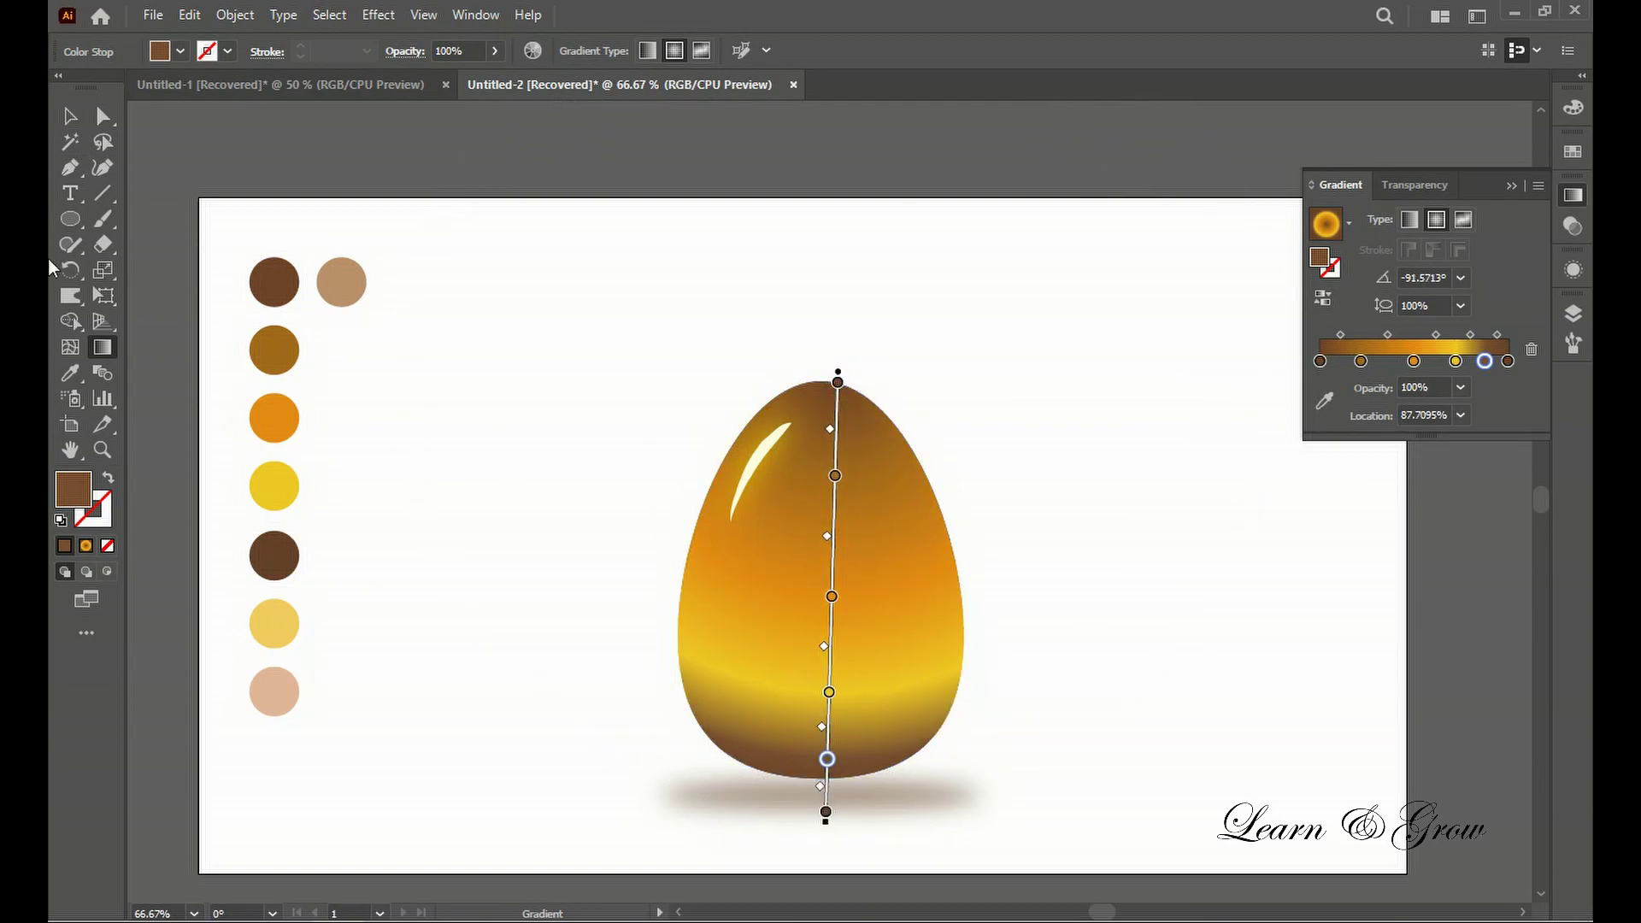
click(71, 118)
click(555, 513)
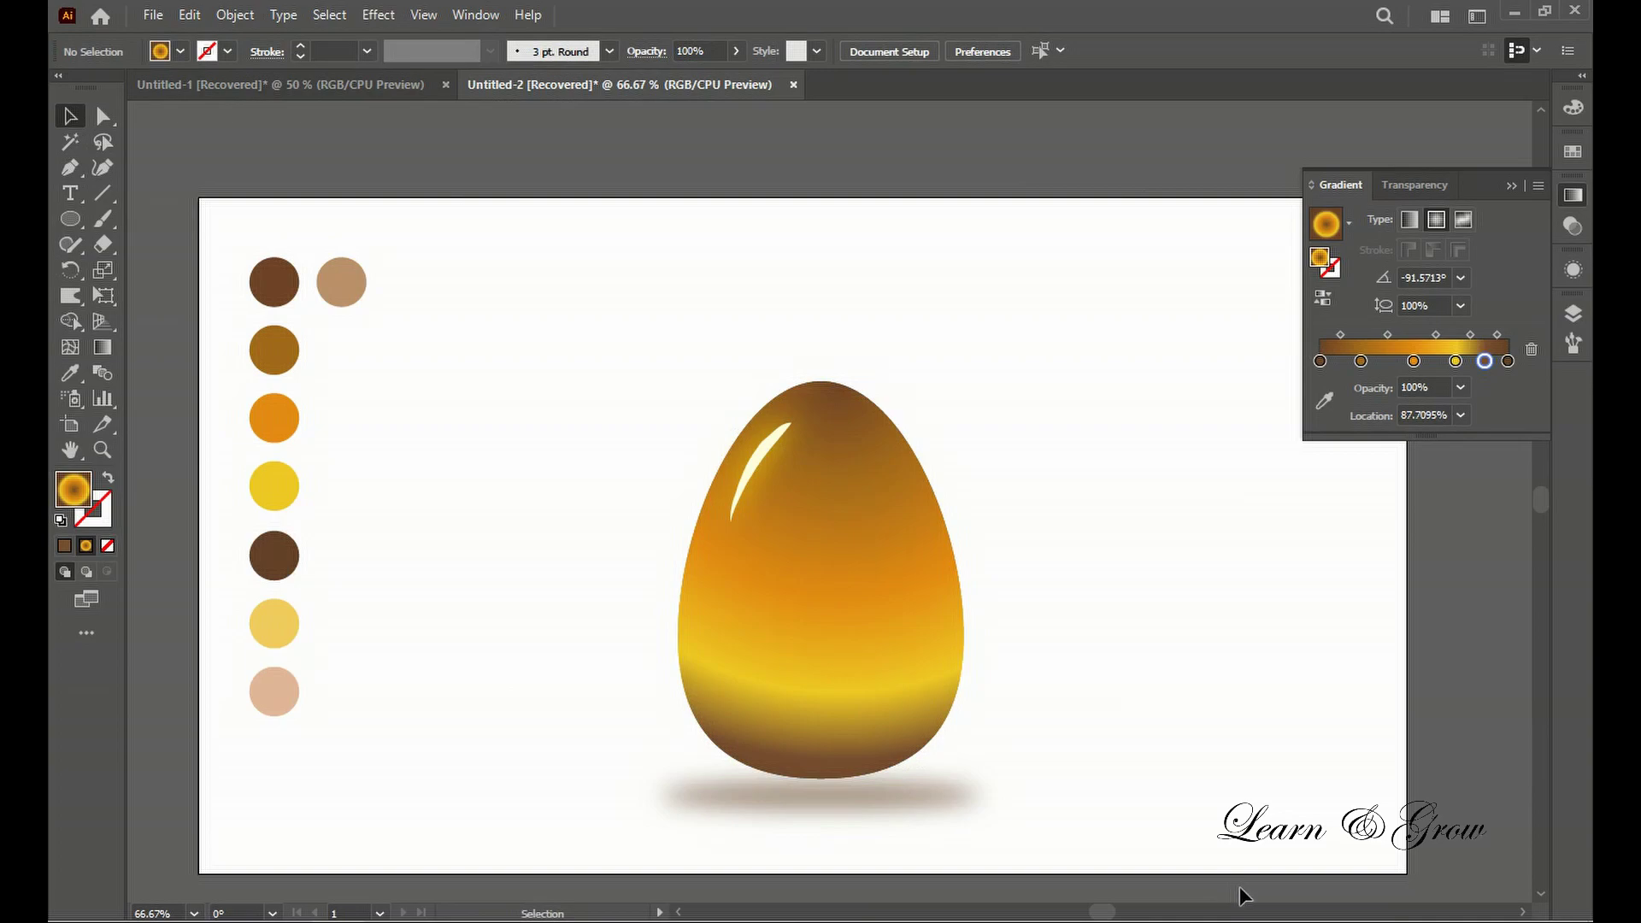
Step: Squeeze the radial gradient into an oval with a 75.57% aspect ratio
scroll(1239, 885, up, 1)
click(821, 598)
click(103, 347)
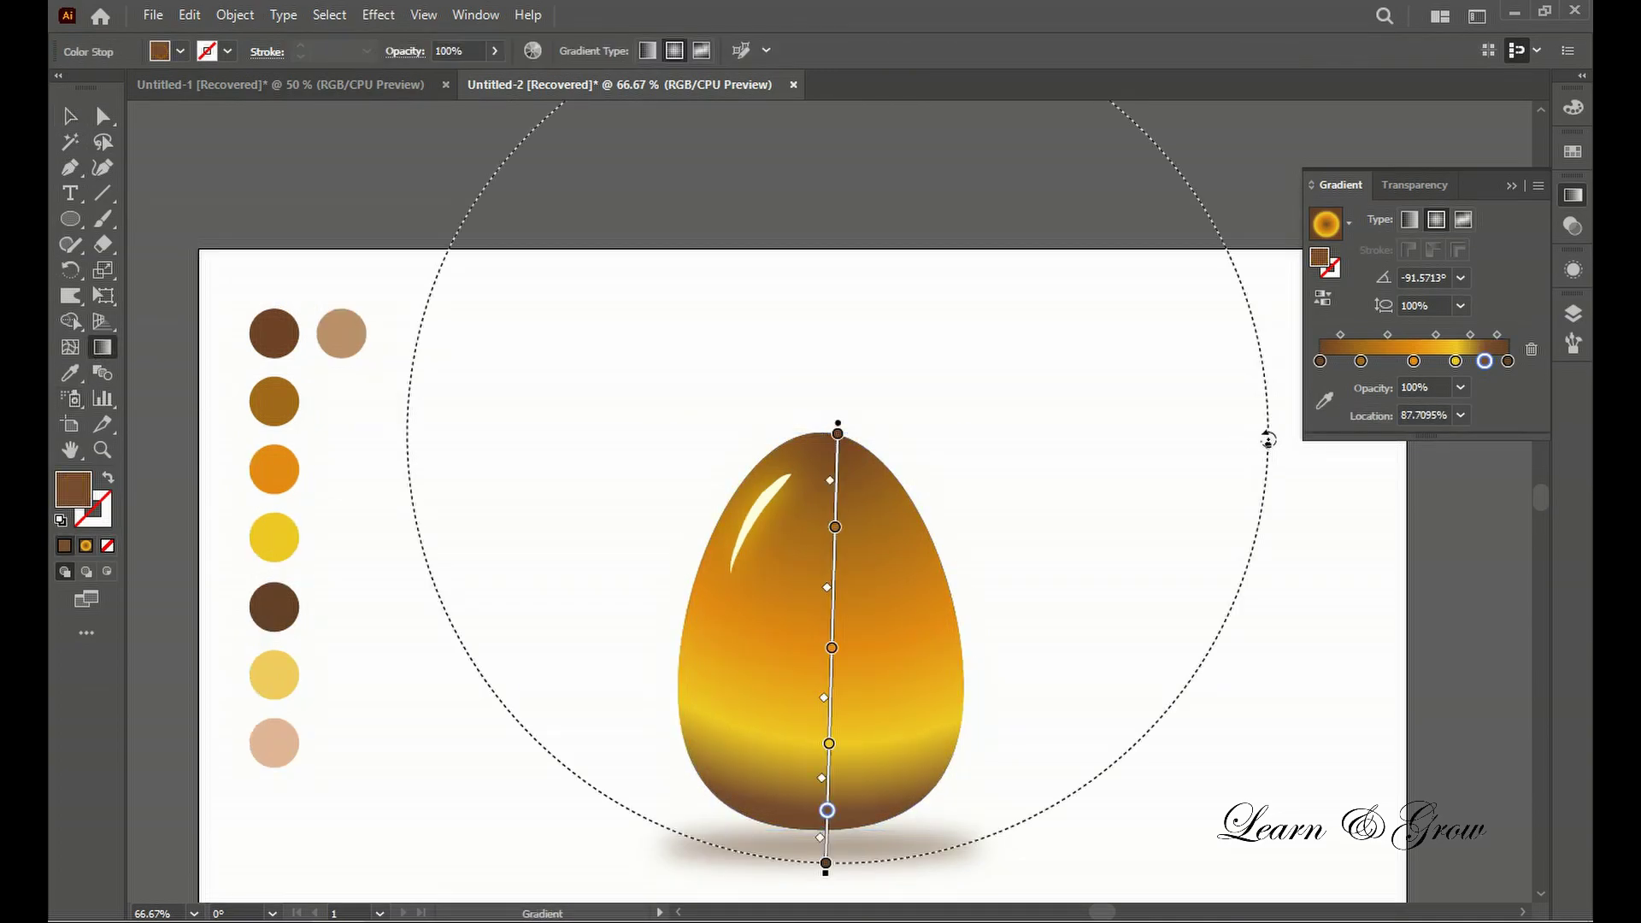
mouse_move(1274, 444)
mouse_down()
mouse_move(1140, 442)
mouse_move(1167, 448)
mouse_up()
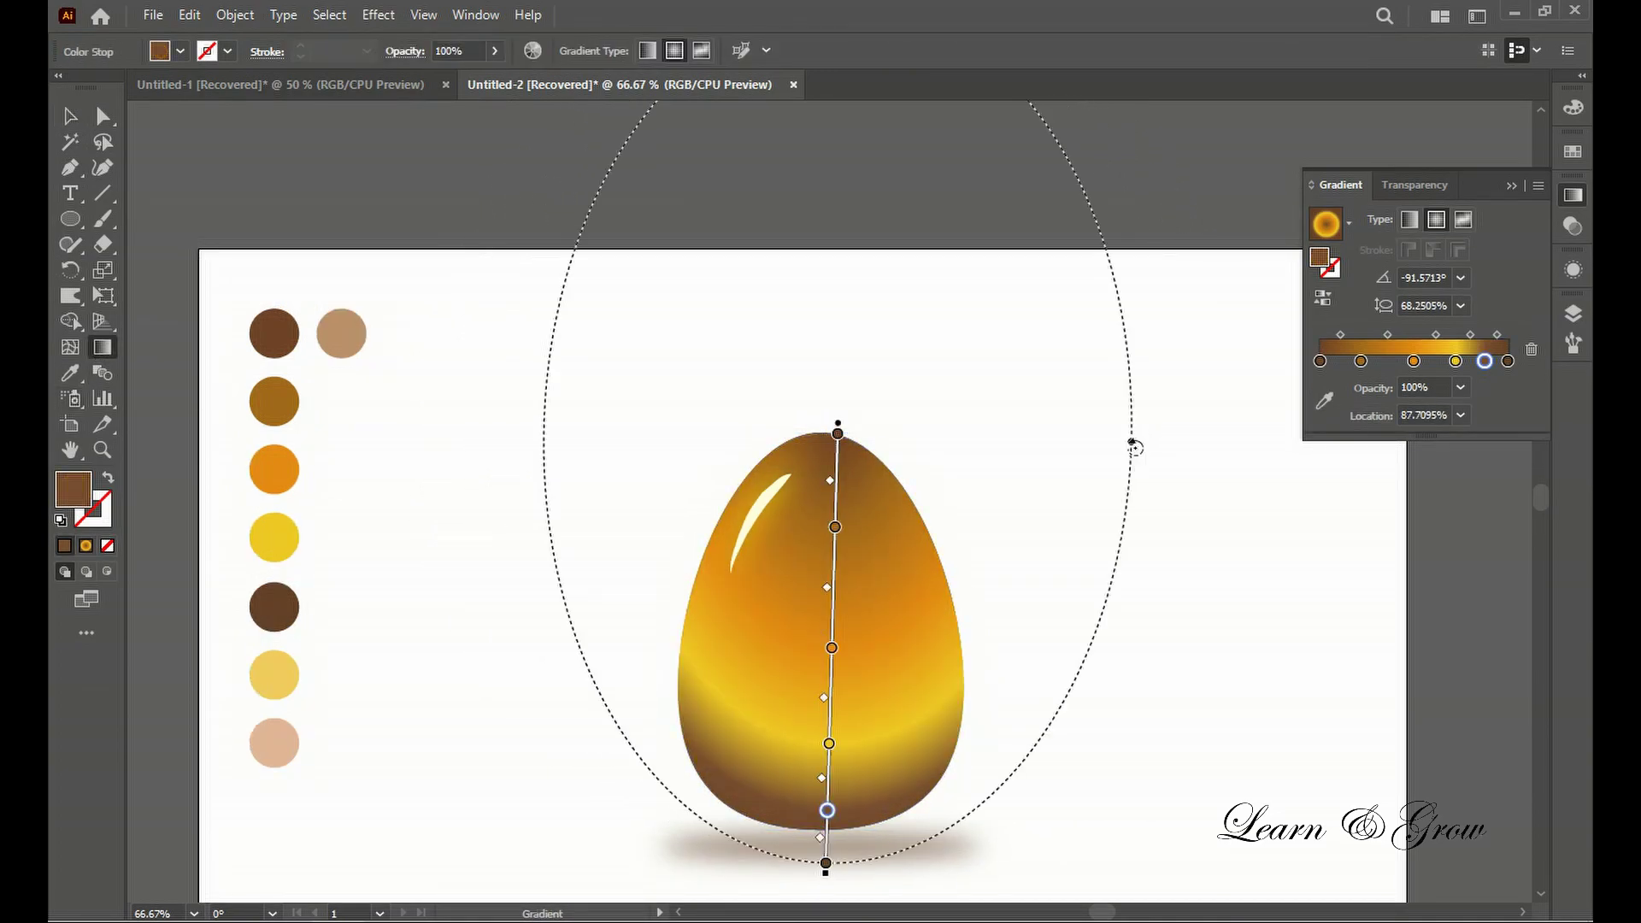
click(449, 442)
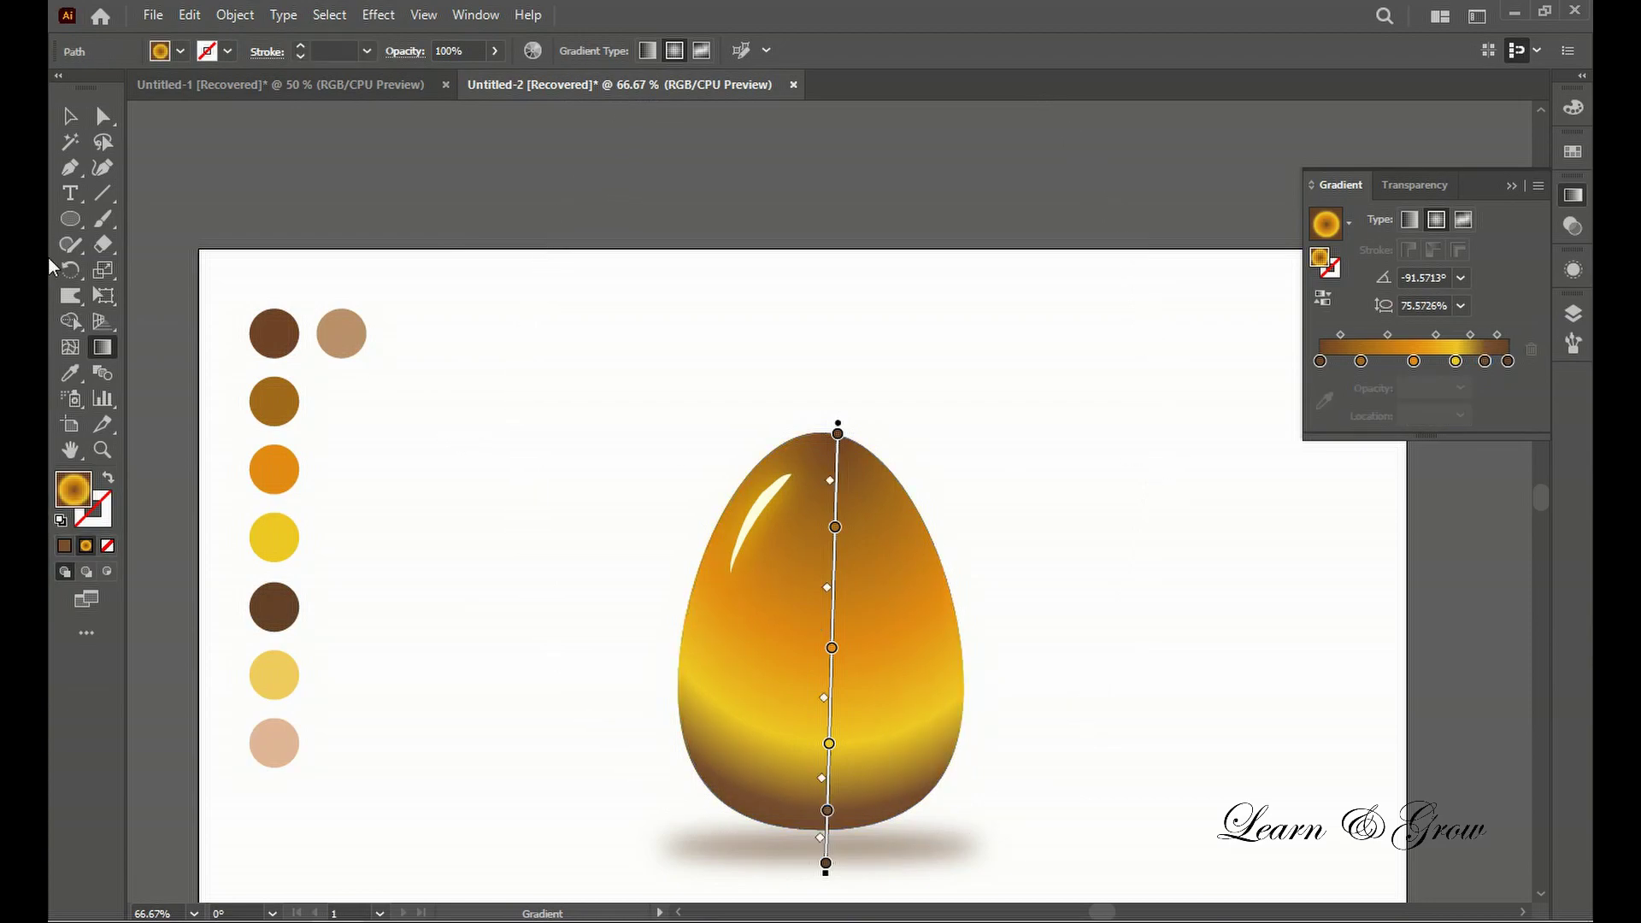
click(67, 120)
click(754, 274)
scroll(652, 328, down, 3)
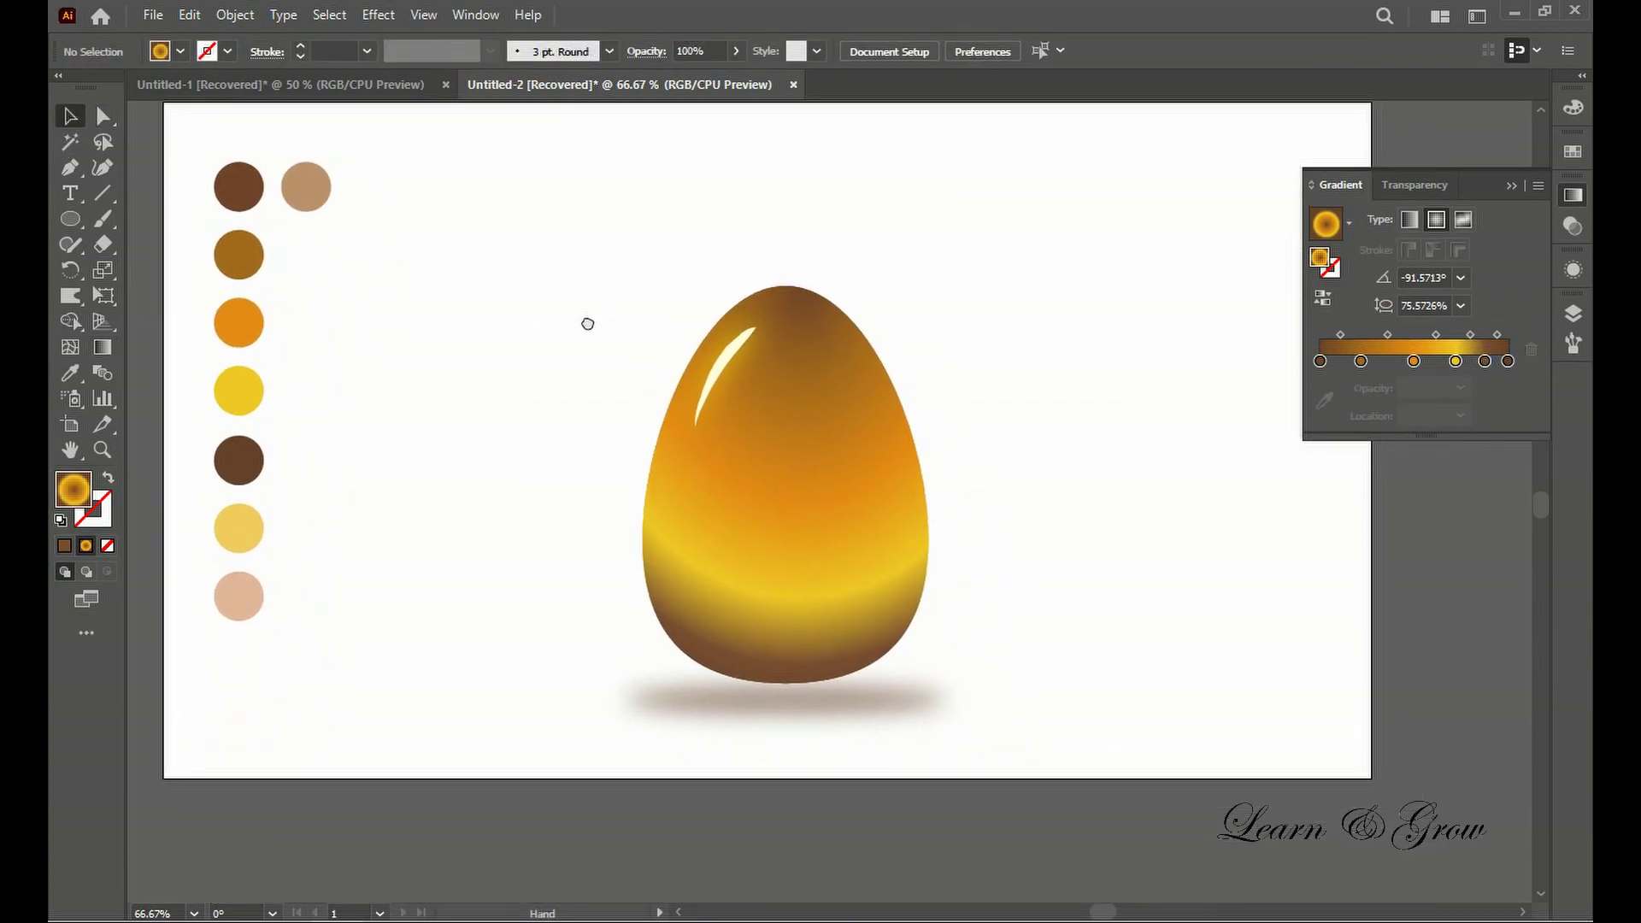
click(1239, 503)
scroll(903, 521, up, 1)
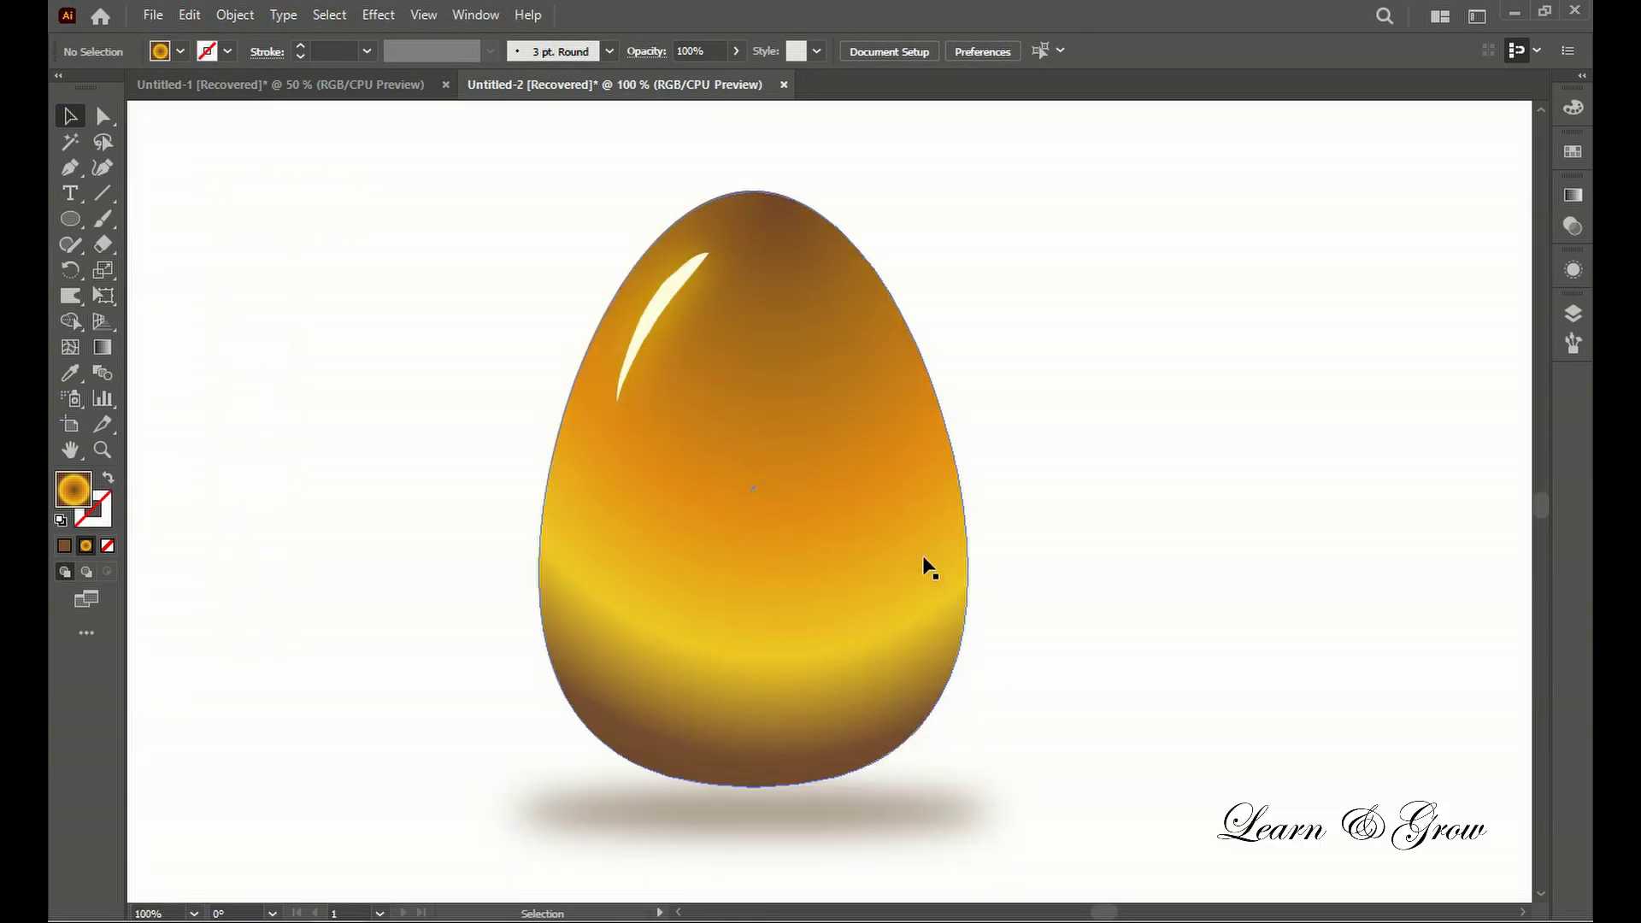
scroll(1179, 624, down, 1)
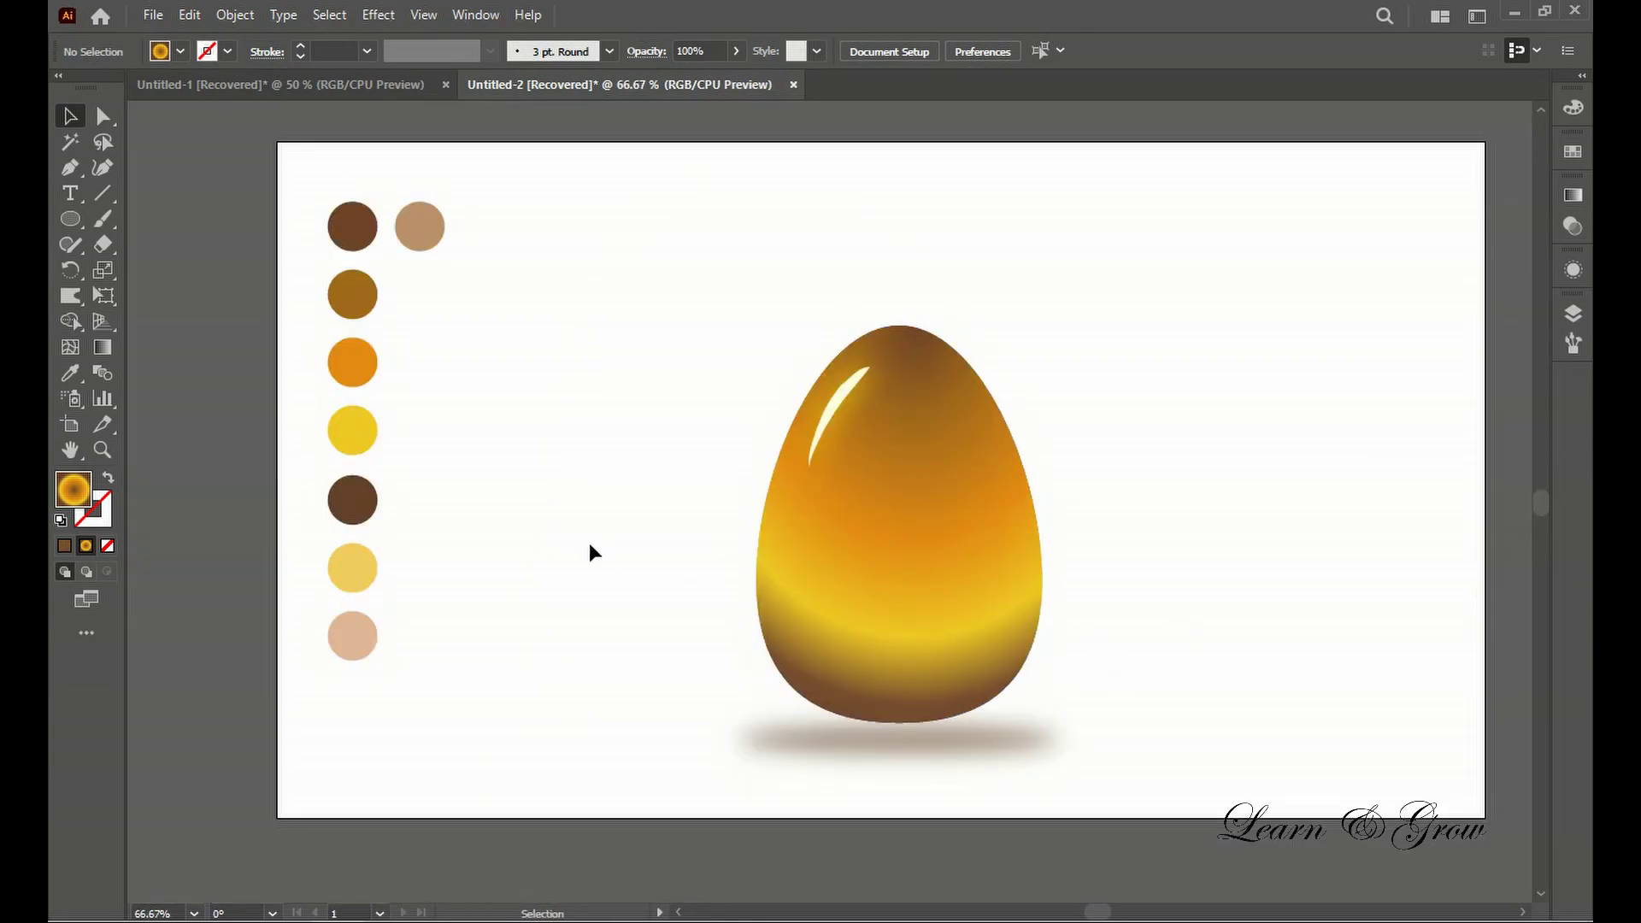
Step: Draw a large rectangle across the artboard and send it behind the egg
drag(70, 219, 128, 217)
drag(480, 141, 1331, 818)
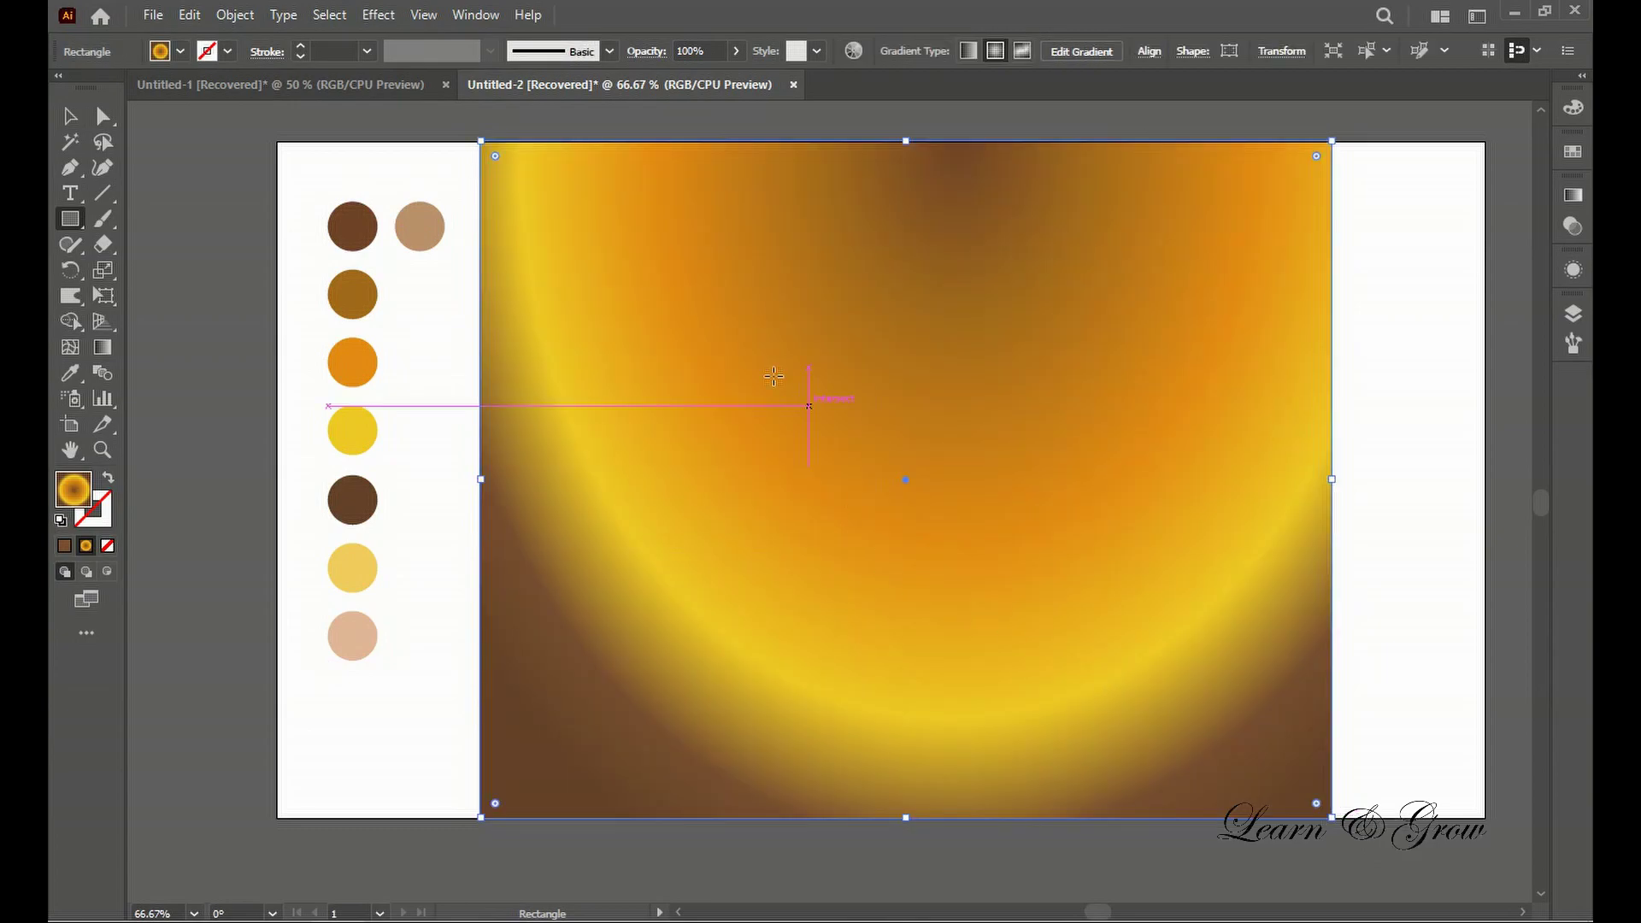
right_click(774, 320)
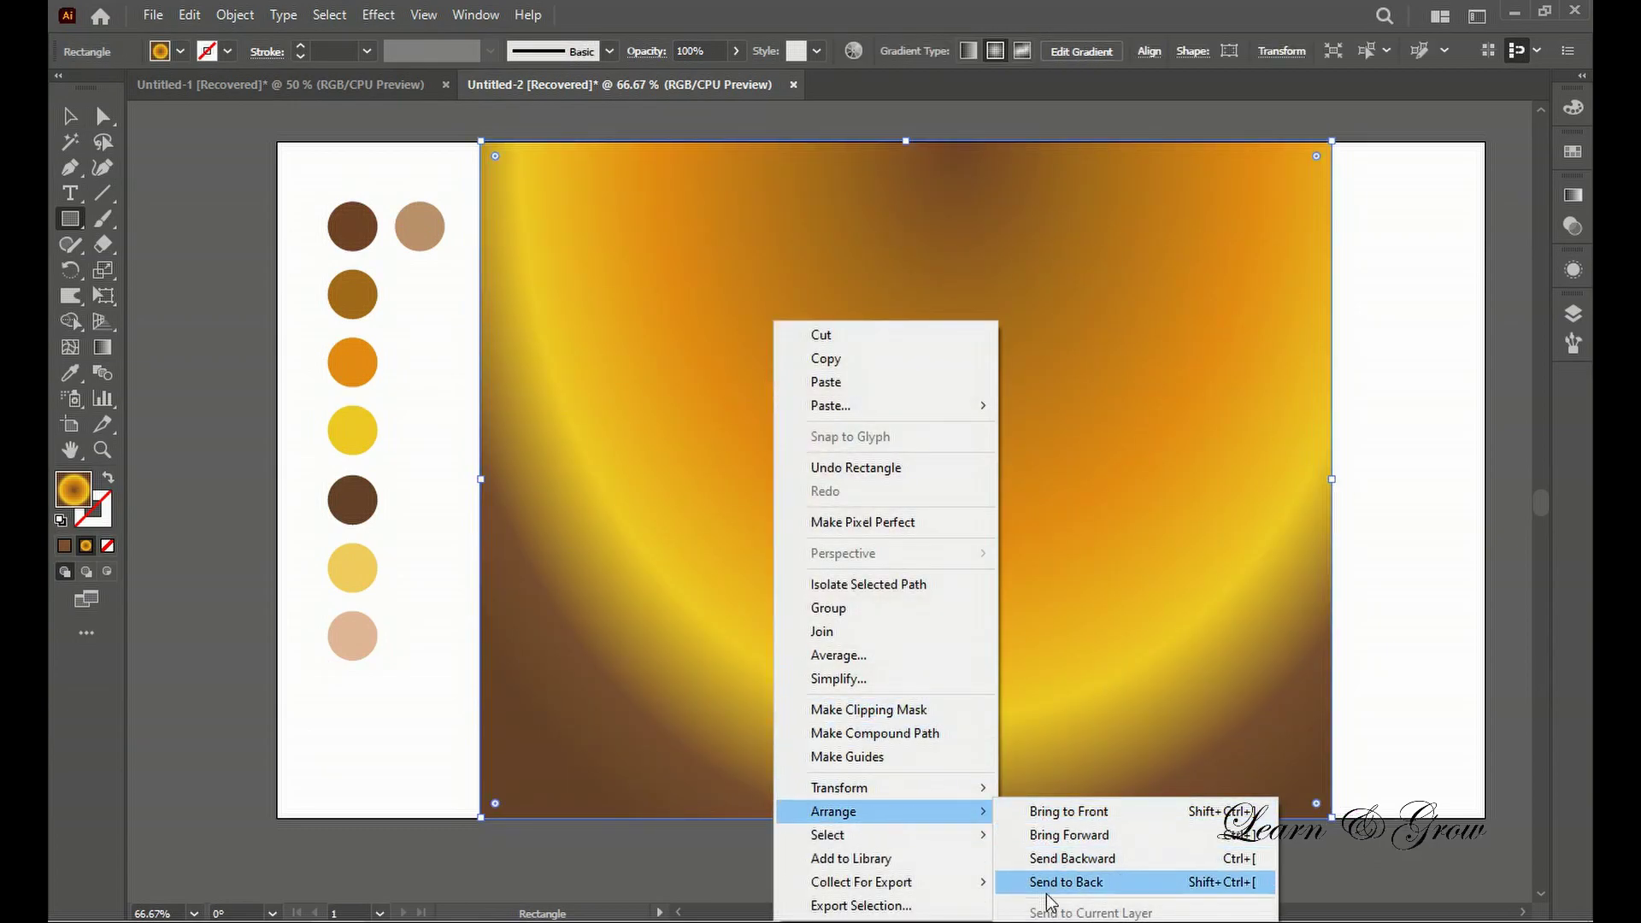
click(1042, 883)
Step: Fill the rectangle with the orange swatch and lower its saturation to light orange
key(i)
click(370, 231)
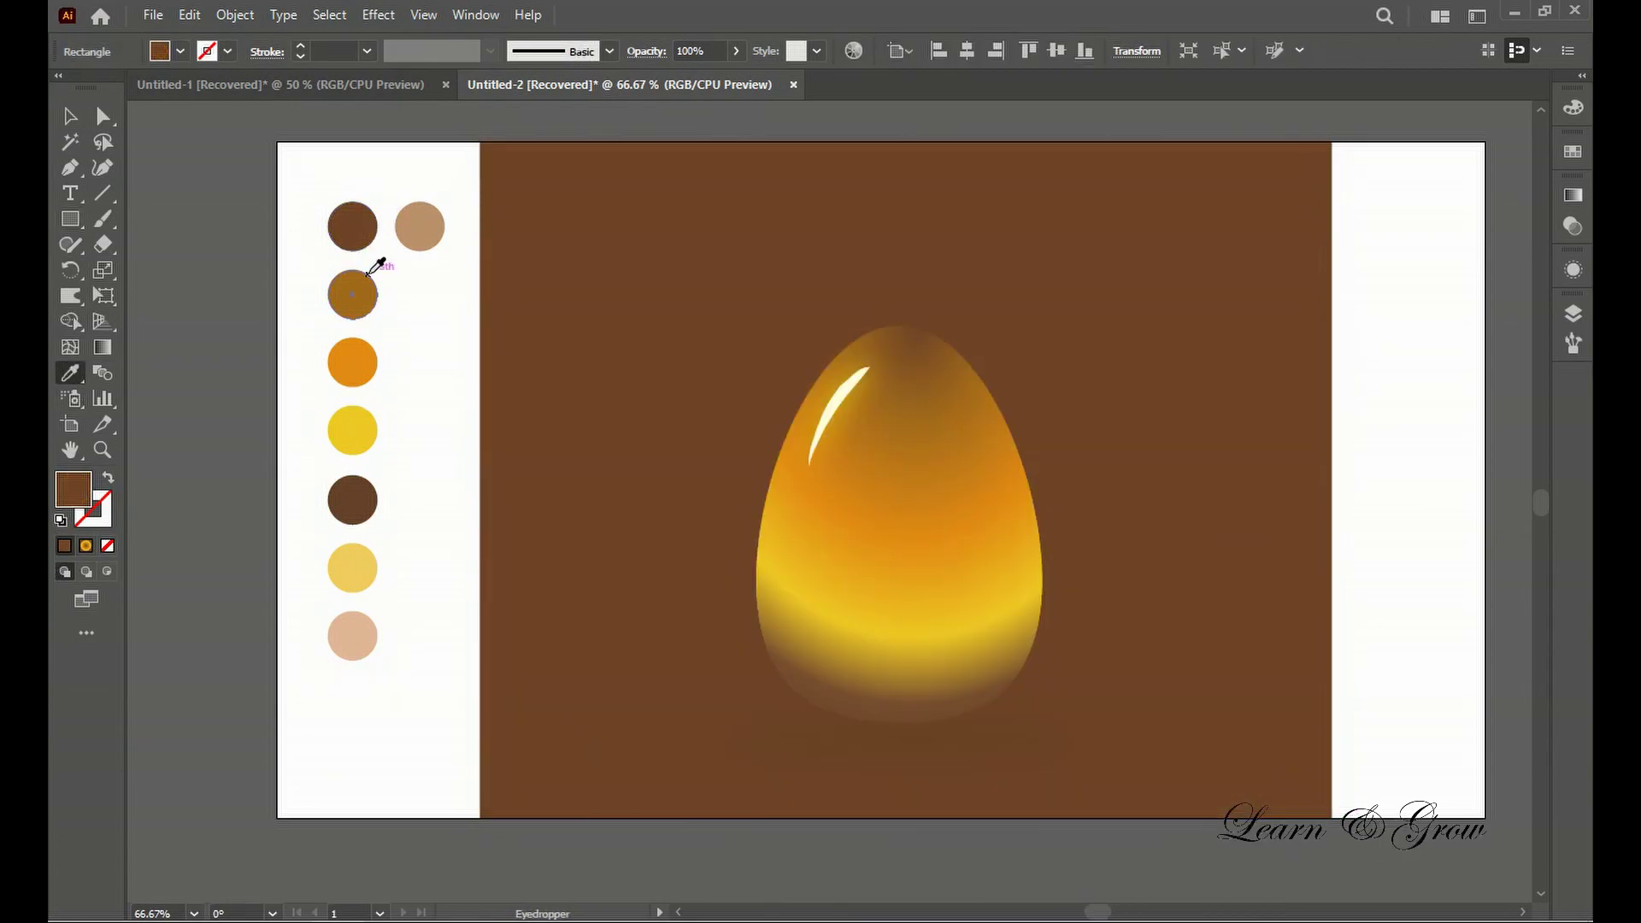
click(360, 372)
key(ctrl+z)
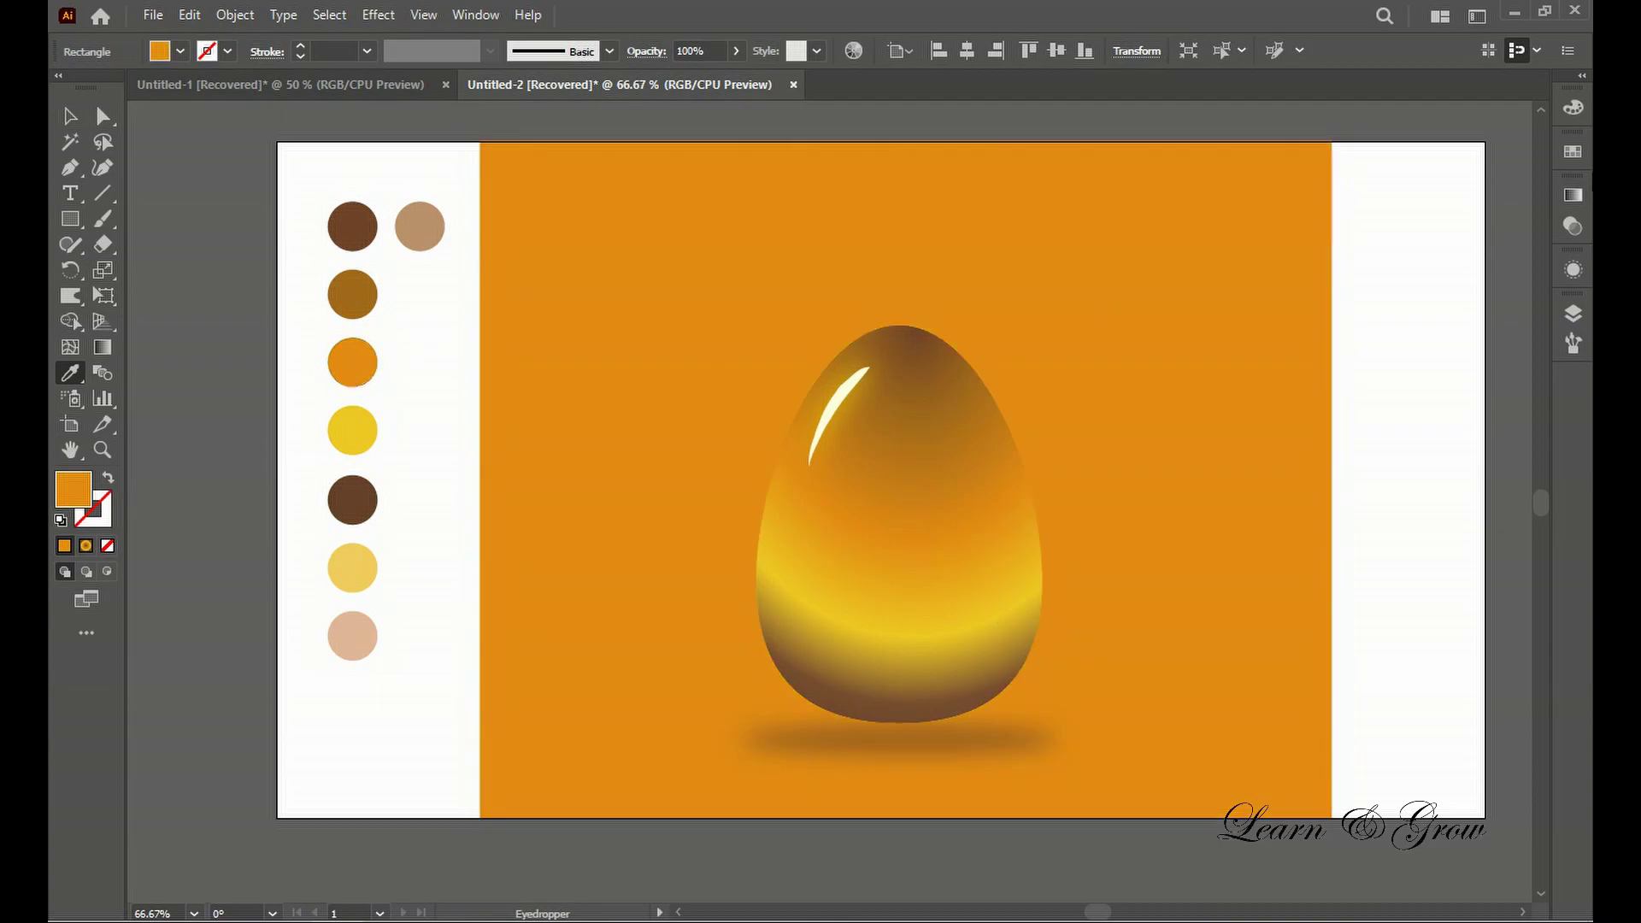
click(1572, 108)
drag(1461, 174, 1439, 172)
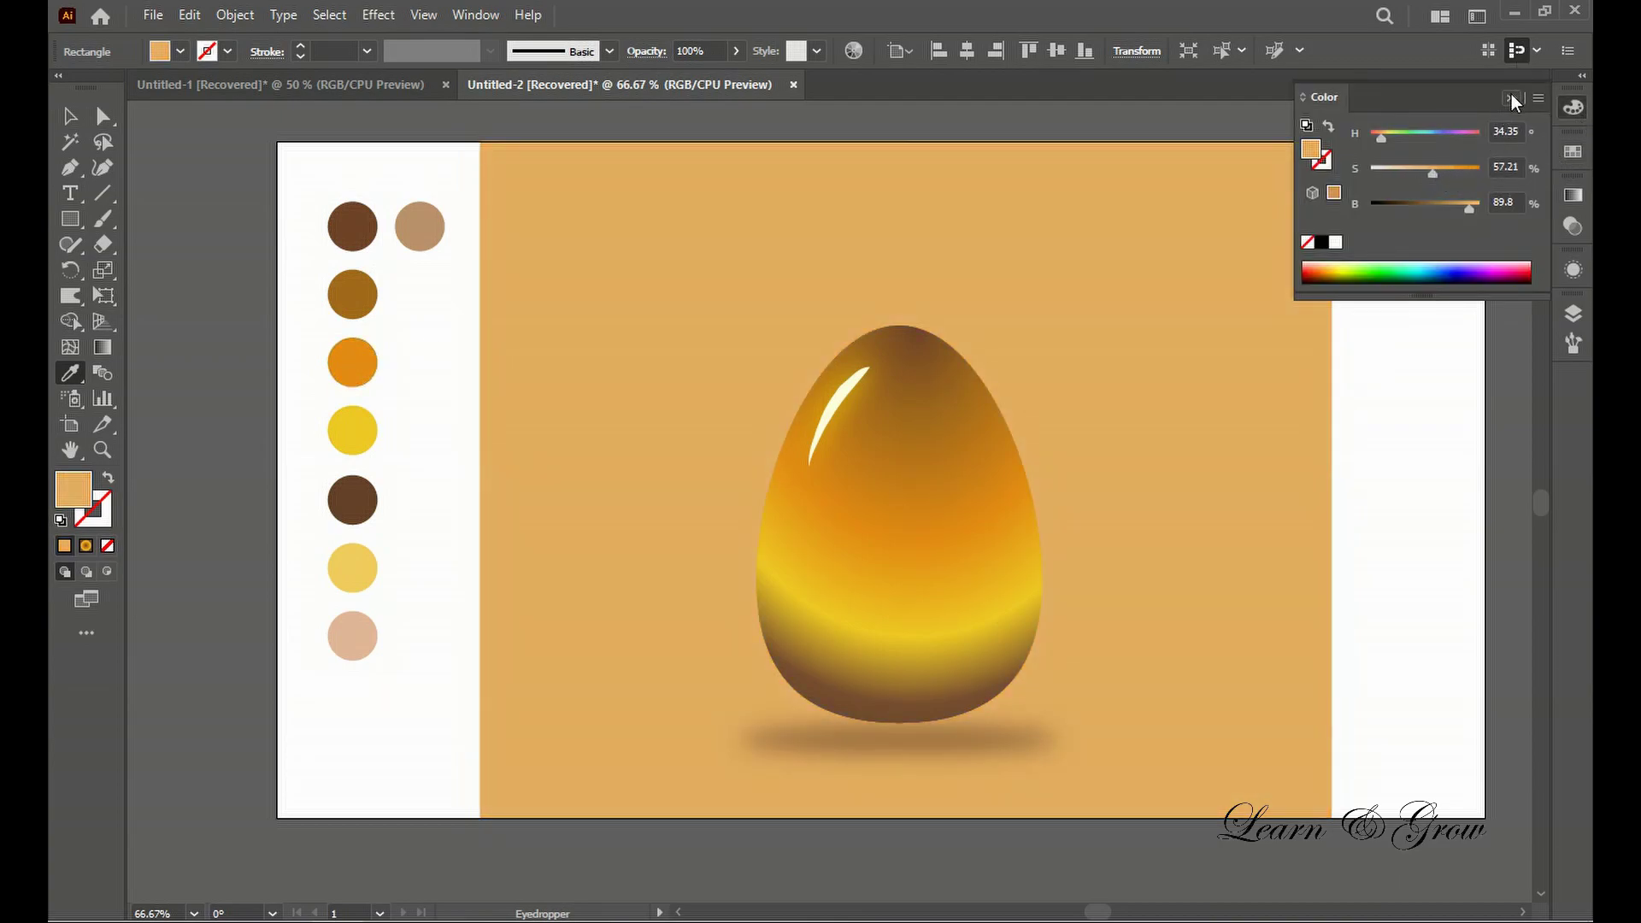
click(1511, 96)
click(107, 219)
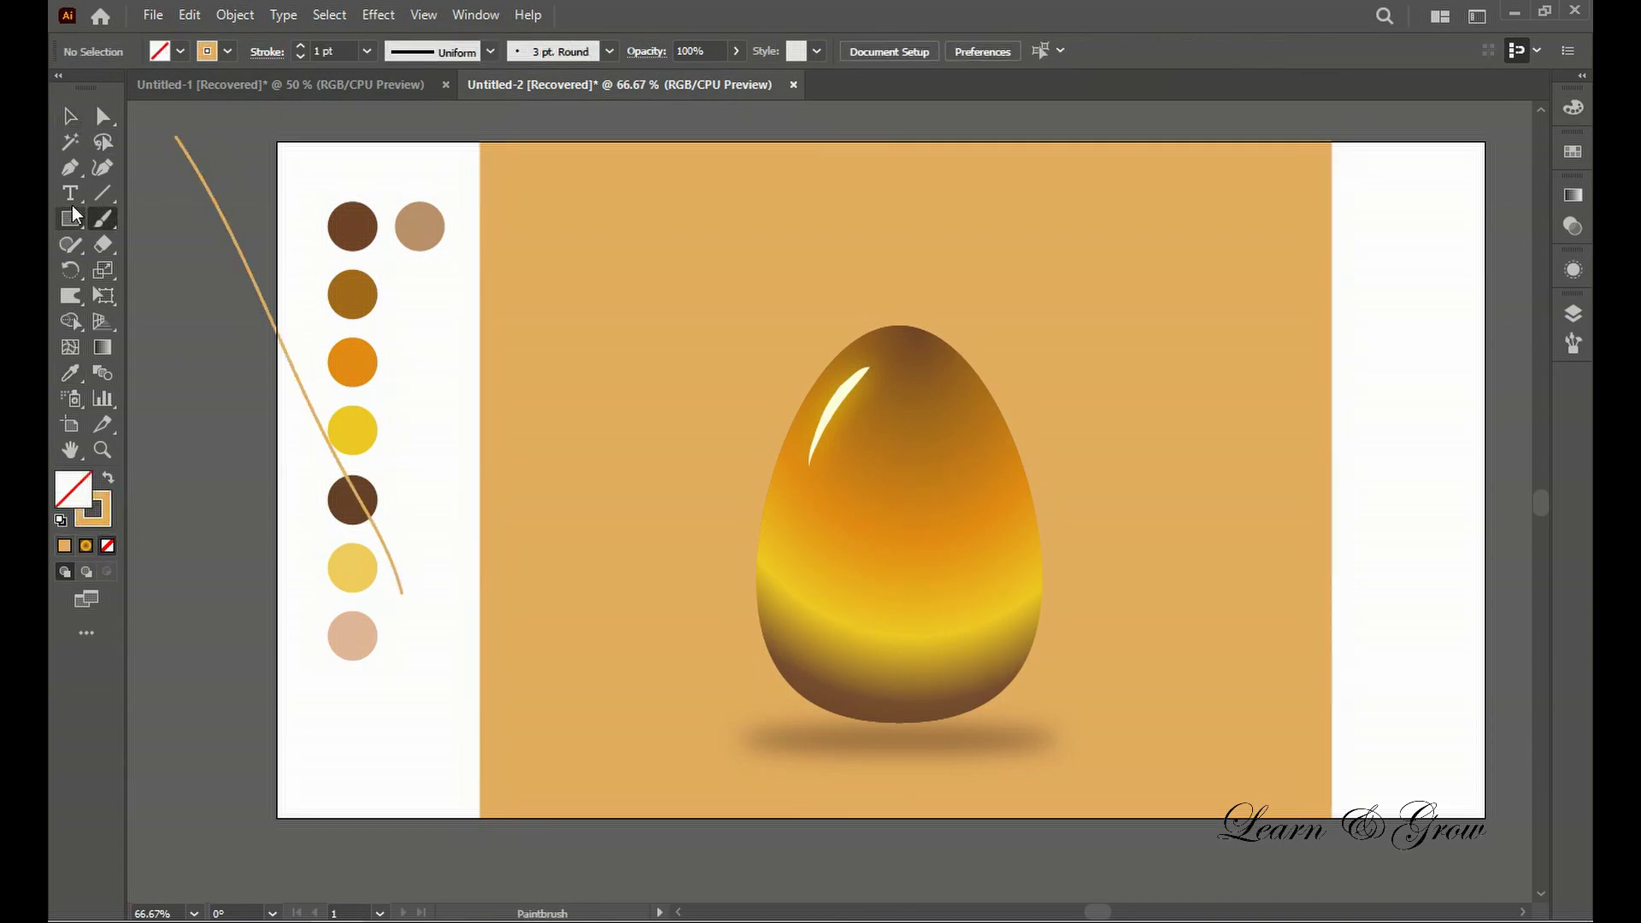
key(ctrl+z)
click(70, 115)
Step: Delete the colour swatch circles and recentre the artboard view
drag(429, 699, 430, 697)
key(Delete)
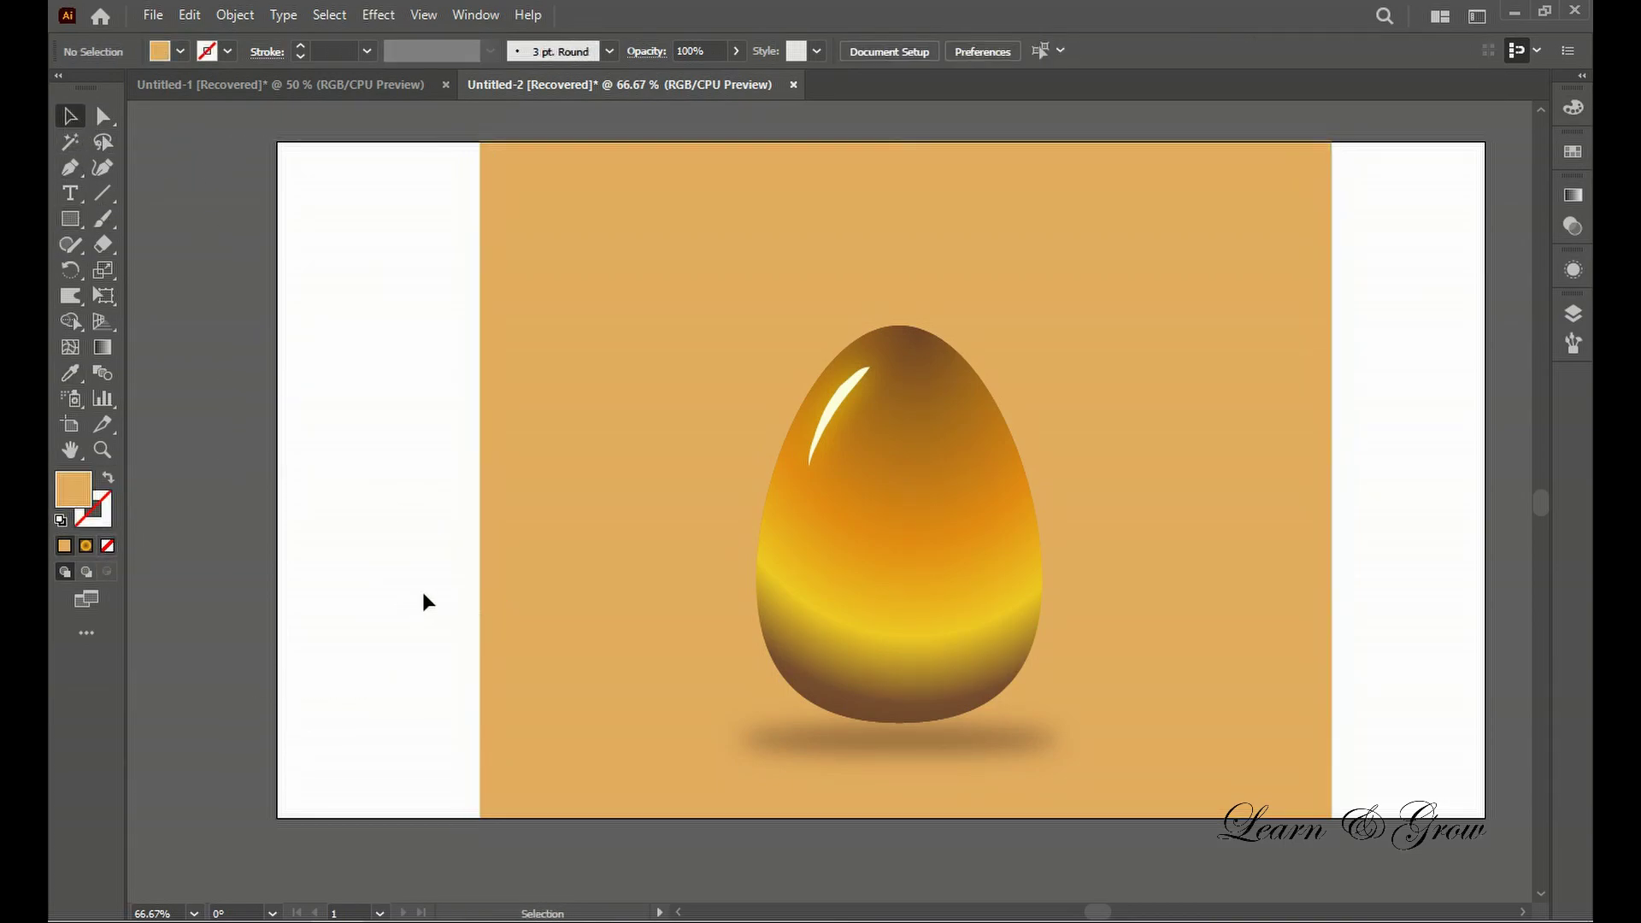
key(ctrl+0)
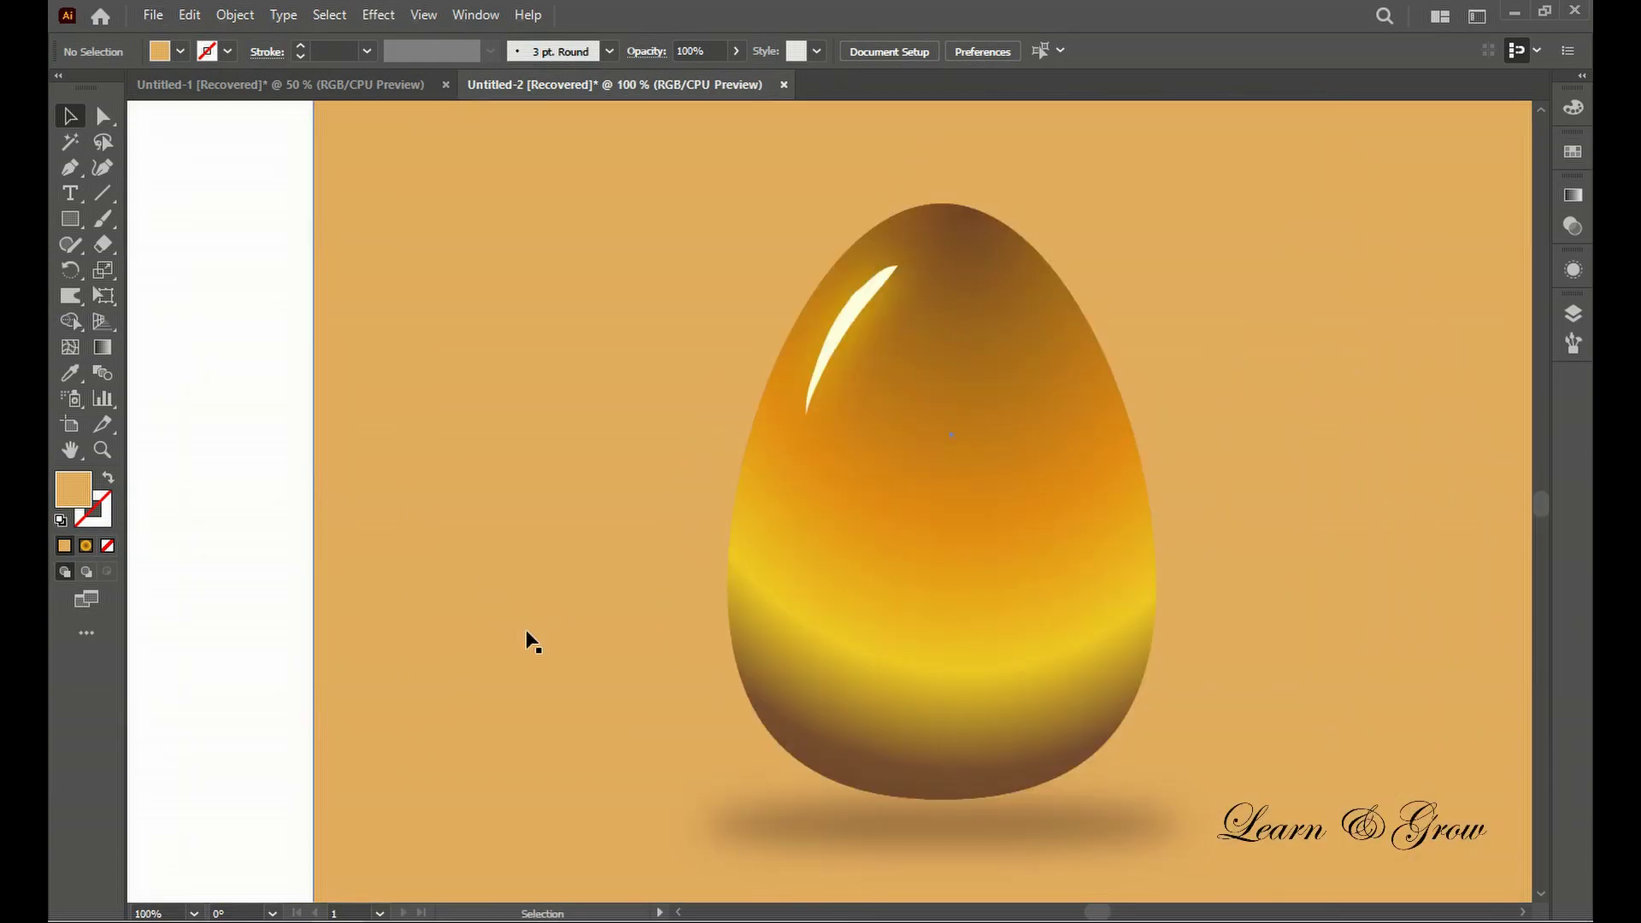
drag(561, 632, 523, 619)
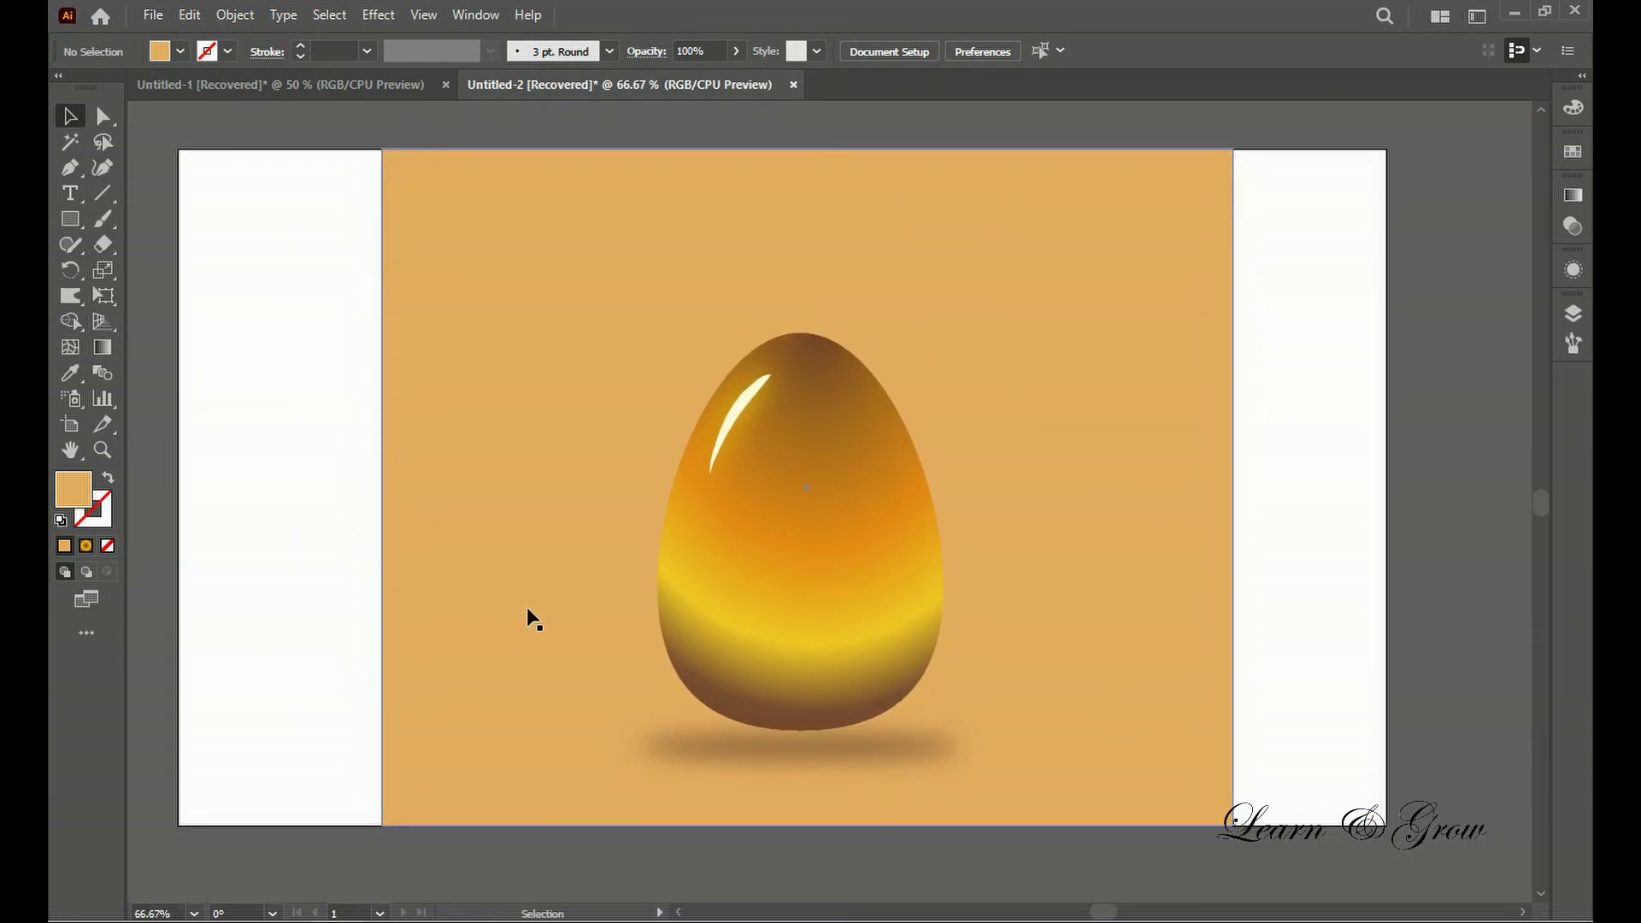